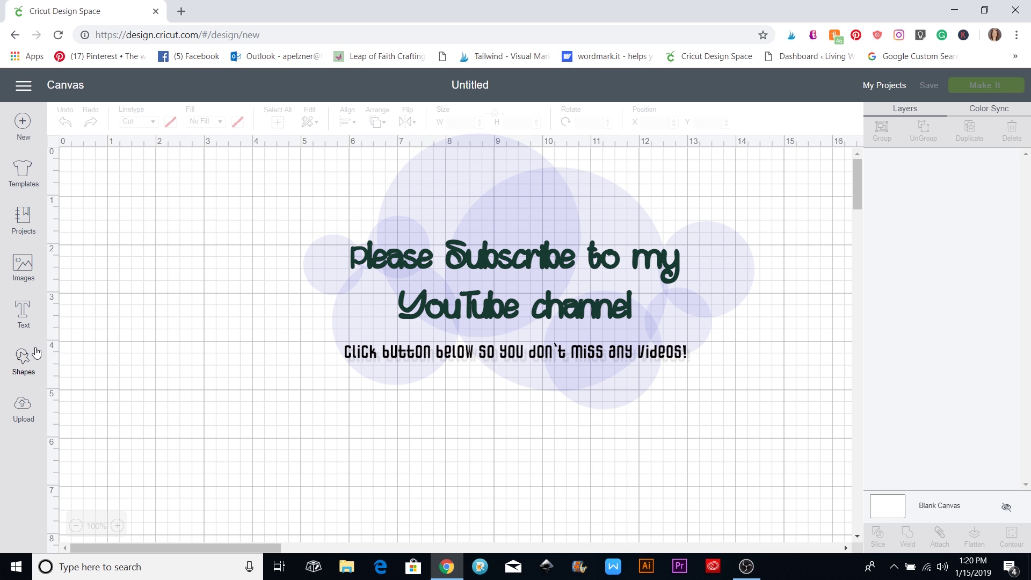
- Add an 'Add text here' box in Cricut Sans Regular, size 72, to the canvas
left_click(23, 317)
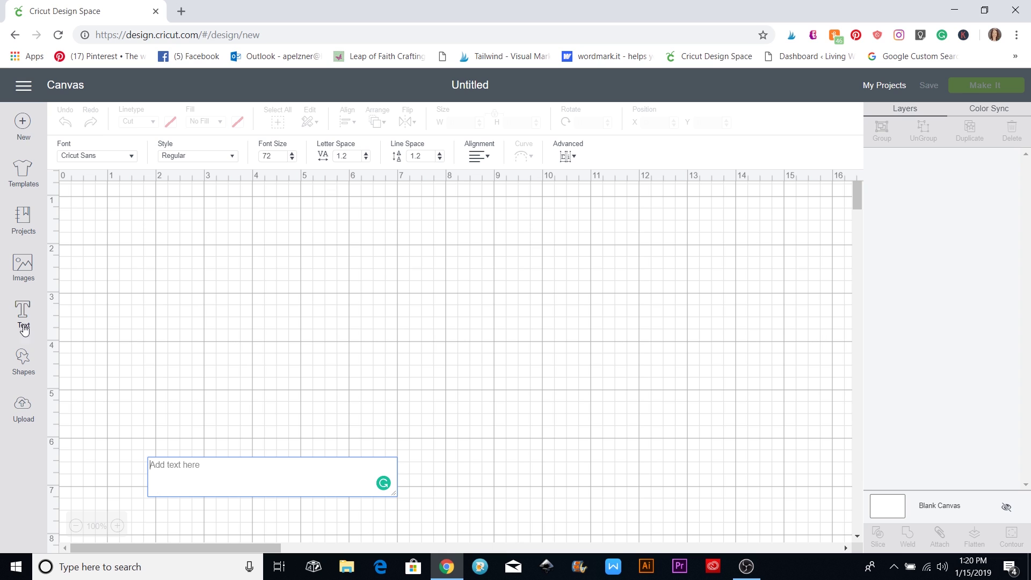
- Type 'Amy' in the text box and move it near the top-left of the canvas
type("Amy")
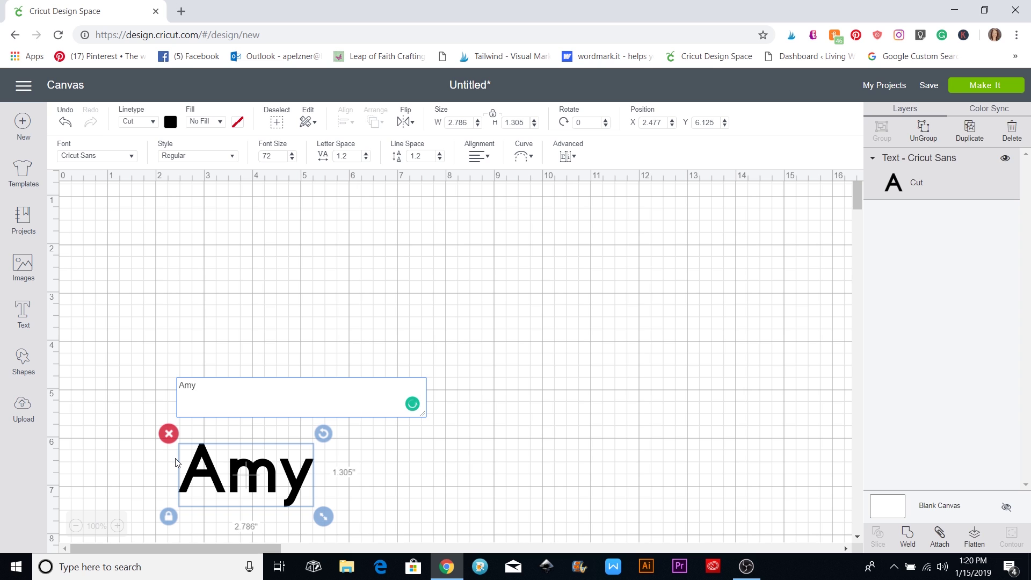
left_click_drag(285, 473, 252, 305)
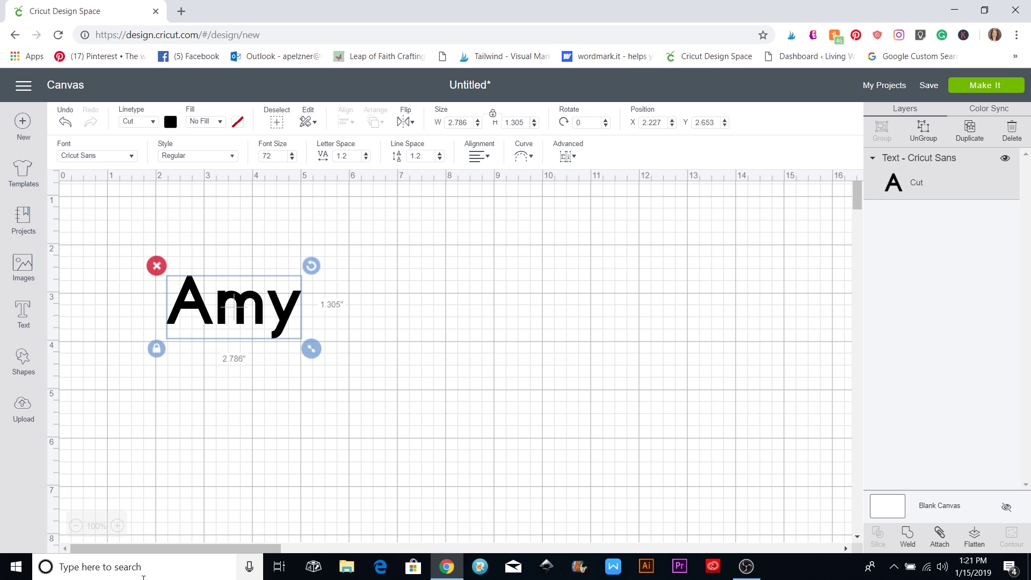
left_click(156, 567)
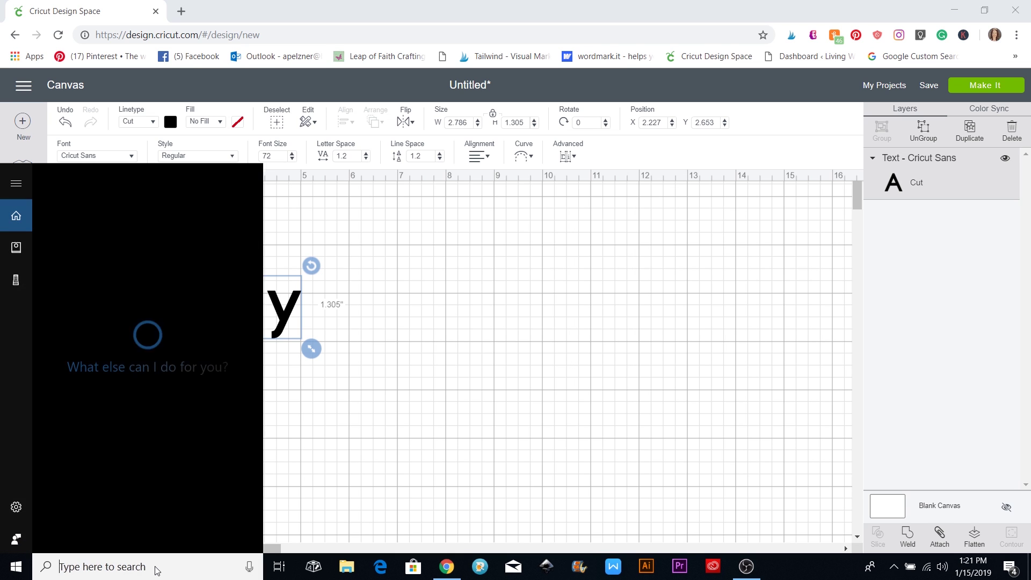
type("charac")
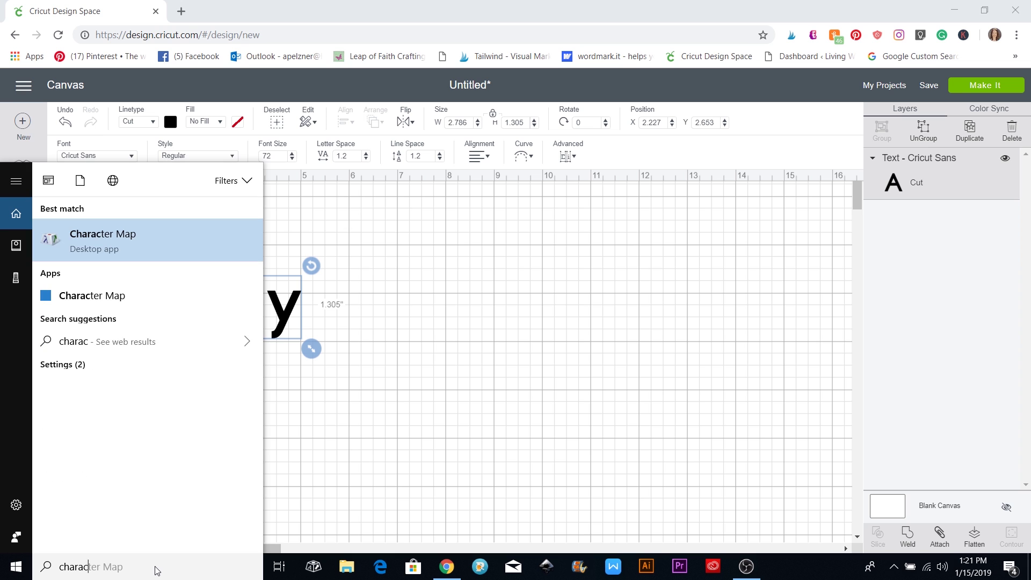
left_click(146, 238)
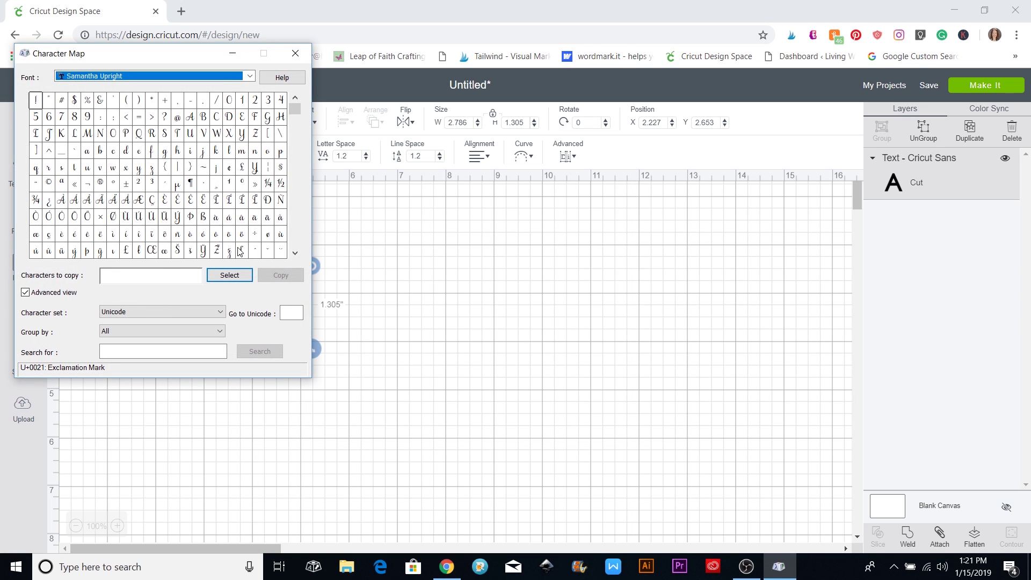
left_click(295, 253)
left_click(294, 253)
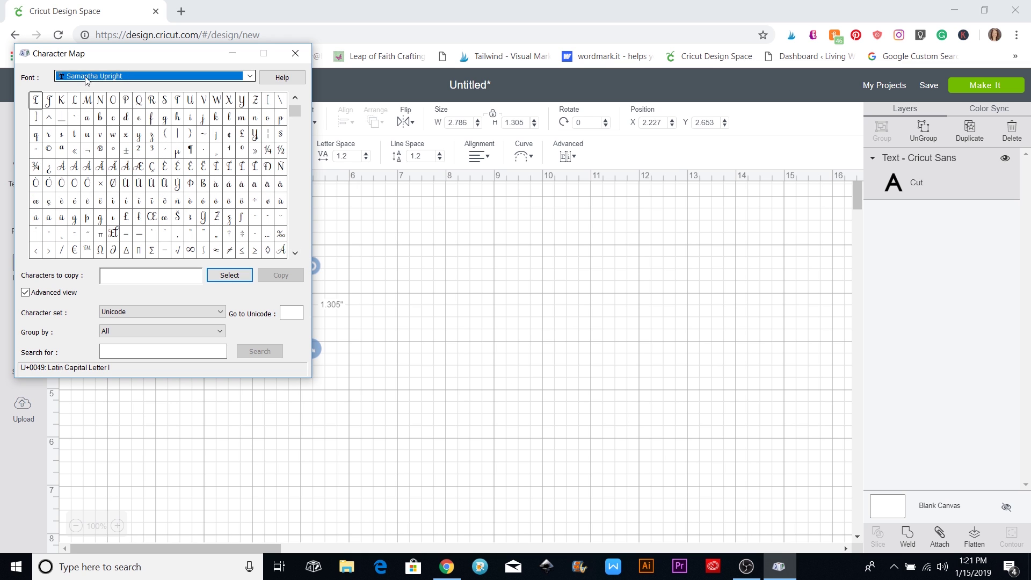
left_click(248, 76)
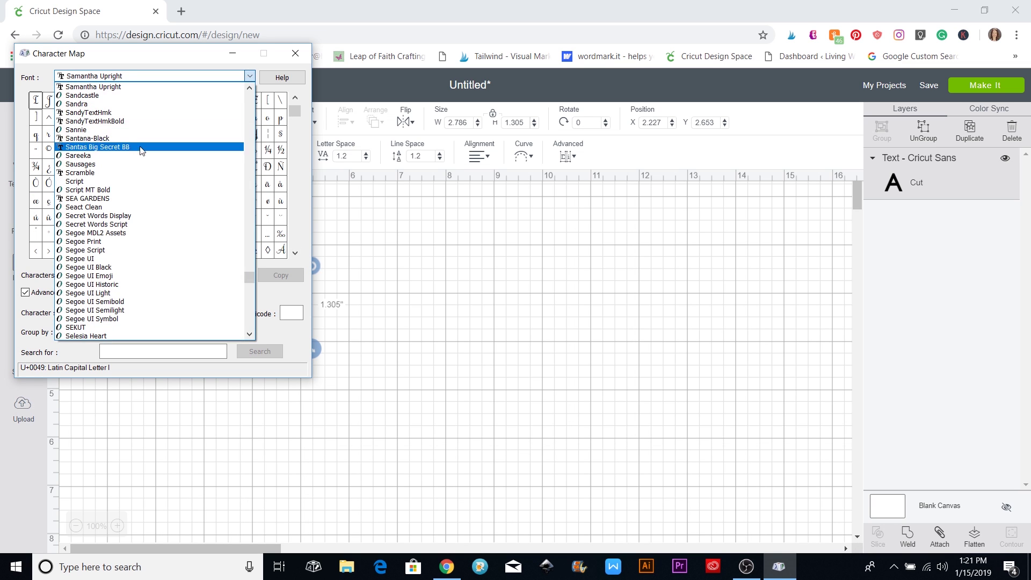
left_click(202, 87)
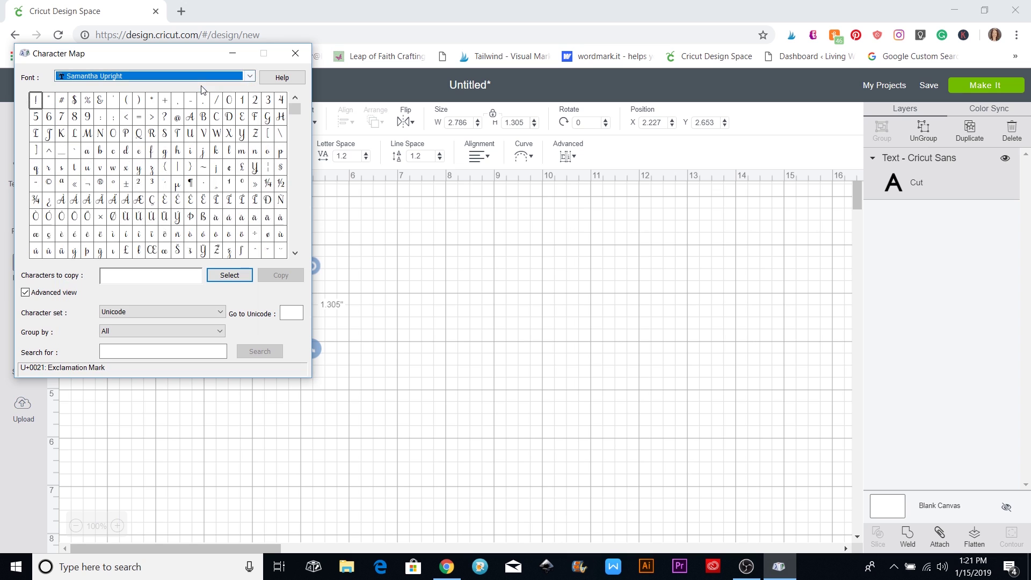
left_click(295, 253)
left_click(295, 254)
left_click(294, 253)
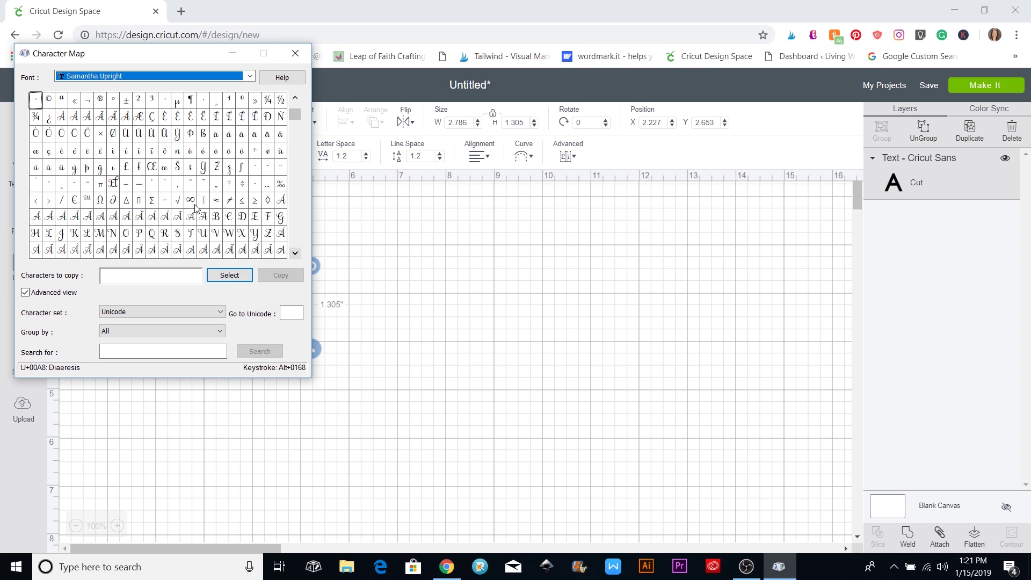
left_click(295, 253)
left_click(295, 253)
left_click(295, 253)
left_click(294, 253)
left_click(295, 254)
left_click(295, 253)
left_click(295, 254)
left_click(295, 253)
left_click(295, 254)
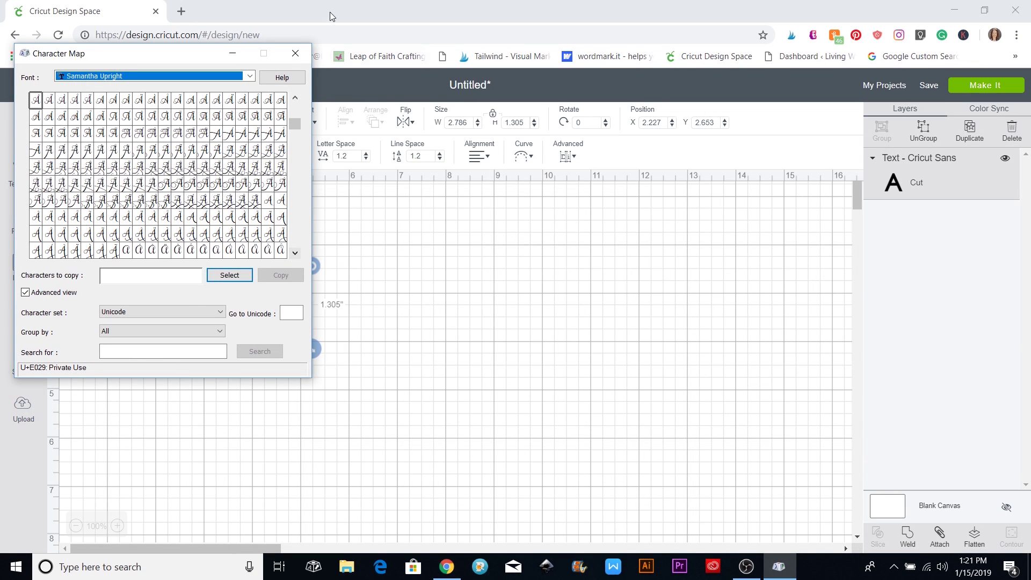
left_click(295, 53)
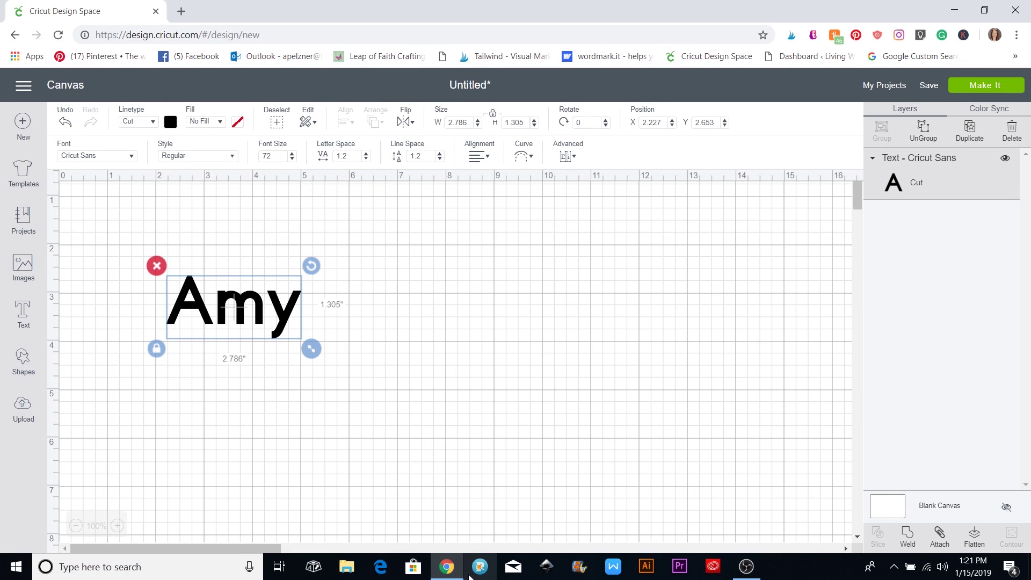
- Find the Character Map UWP Microsoft Store page in a new Chrome tab, then return to Cricut
left_click(183, 11)
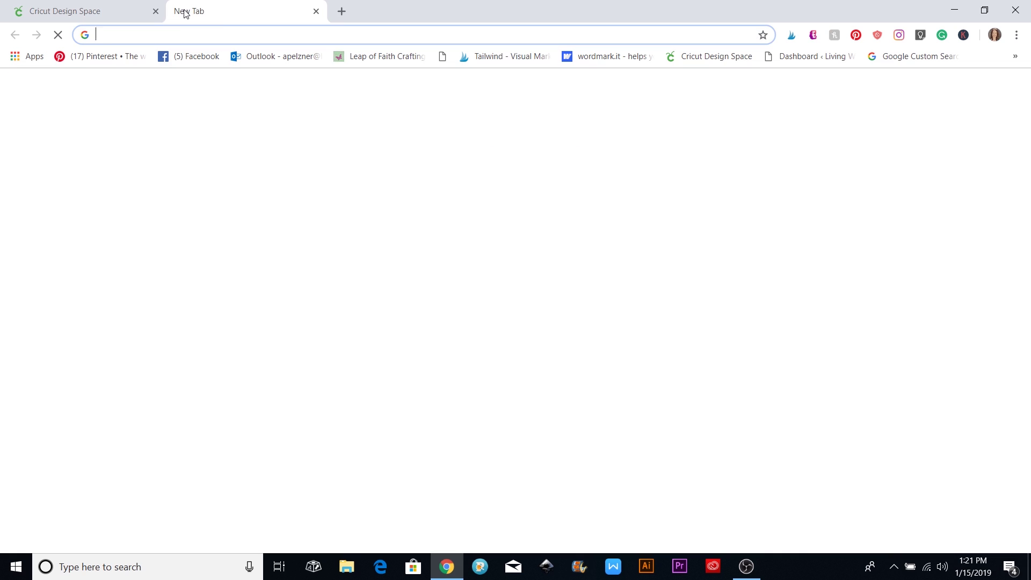
type("character map")
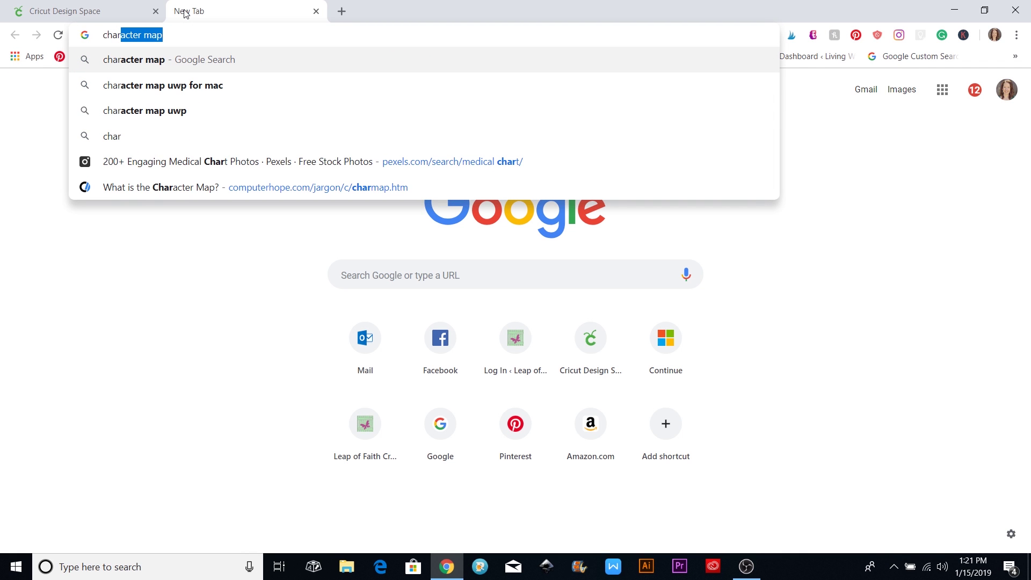
left_click(134, 110)
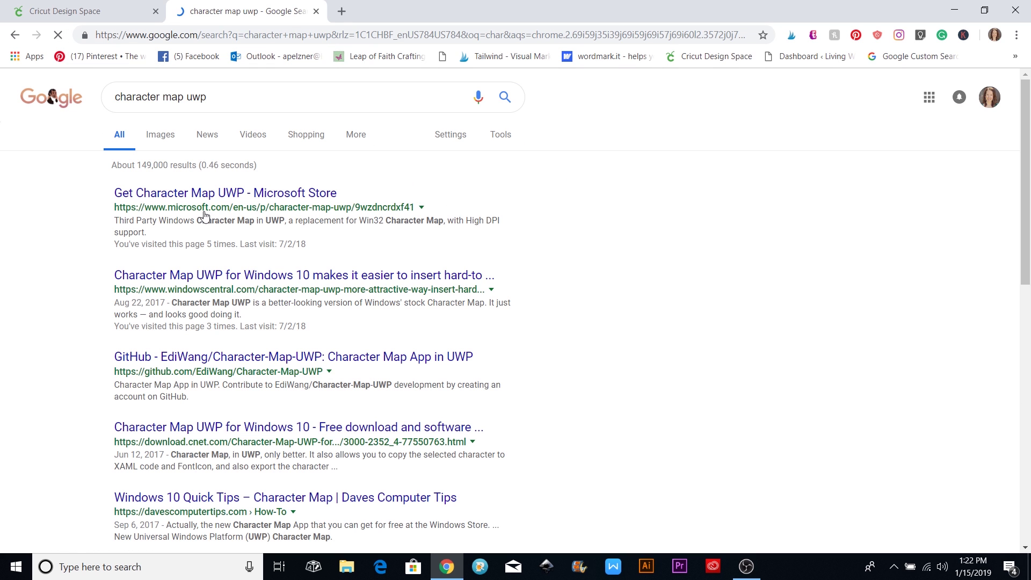
left_click(226, 194)
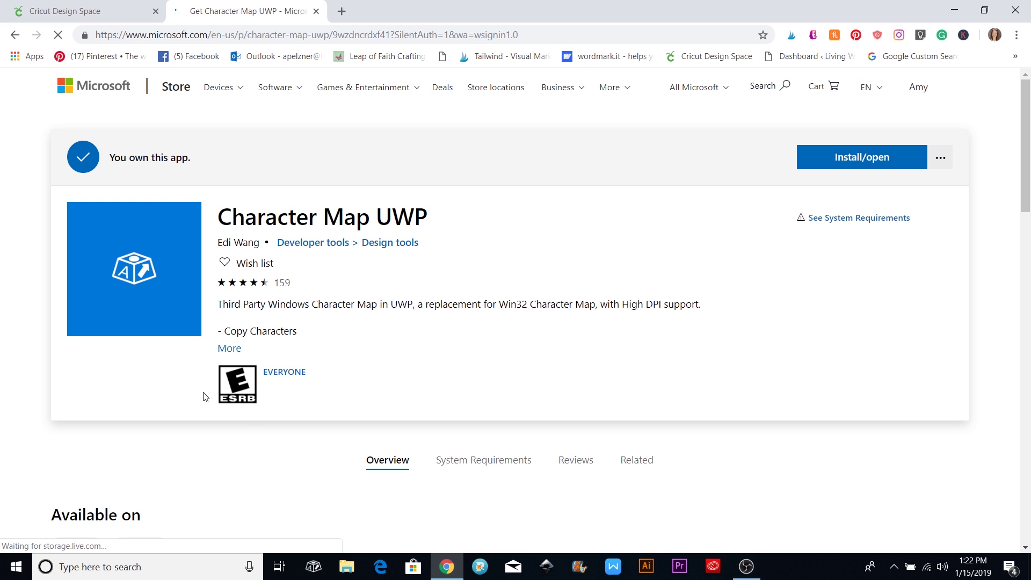
key("ctrl+Tab")
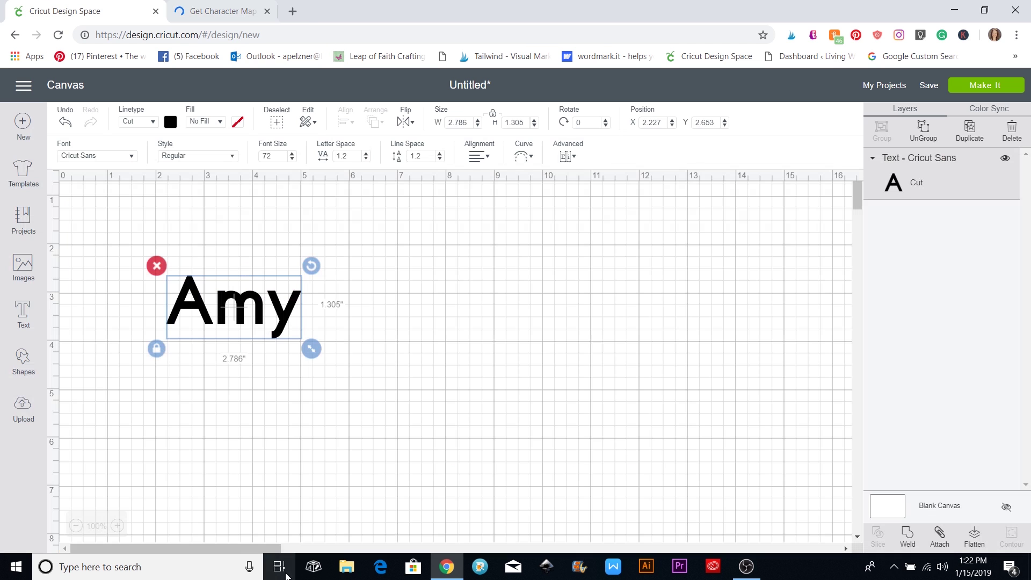
- Launch Character Map UWP on Samantha Upright and place its window beside the Cricut canvas
left_click(317, 570)
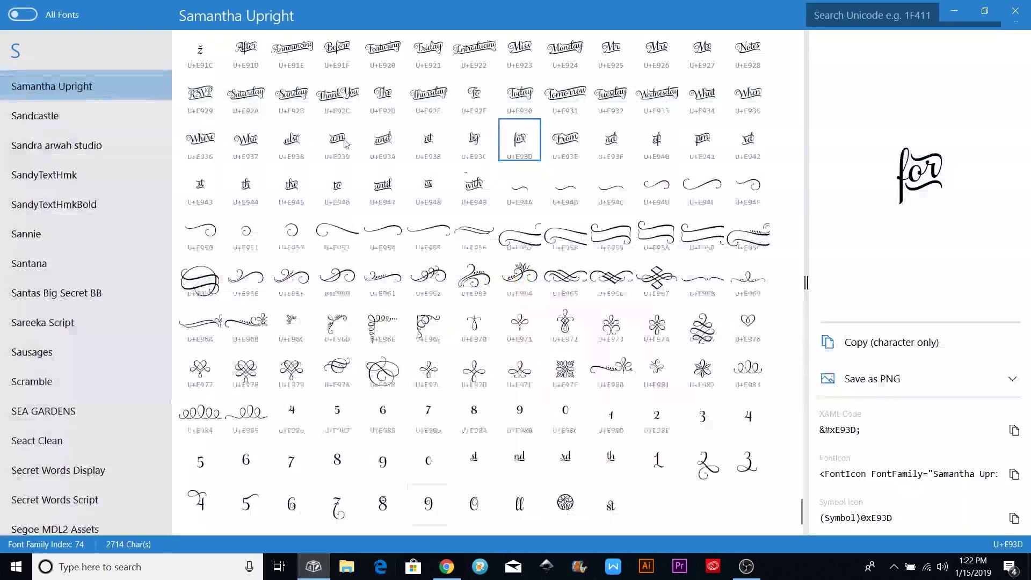
scroll(374, 305, "up", 15)
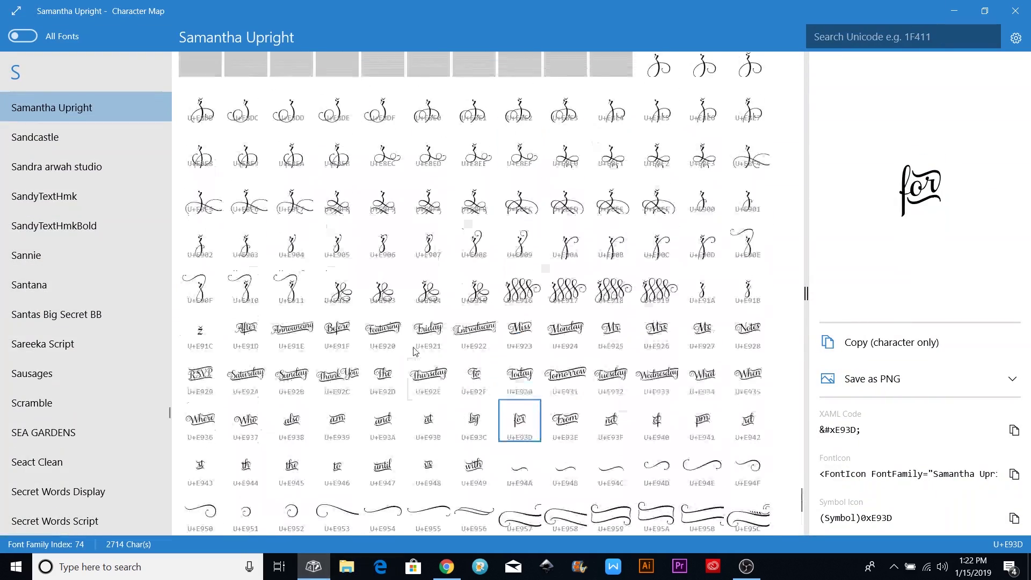
scroll(414, 351, "up", 8)
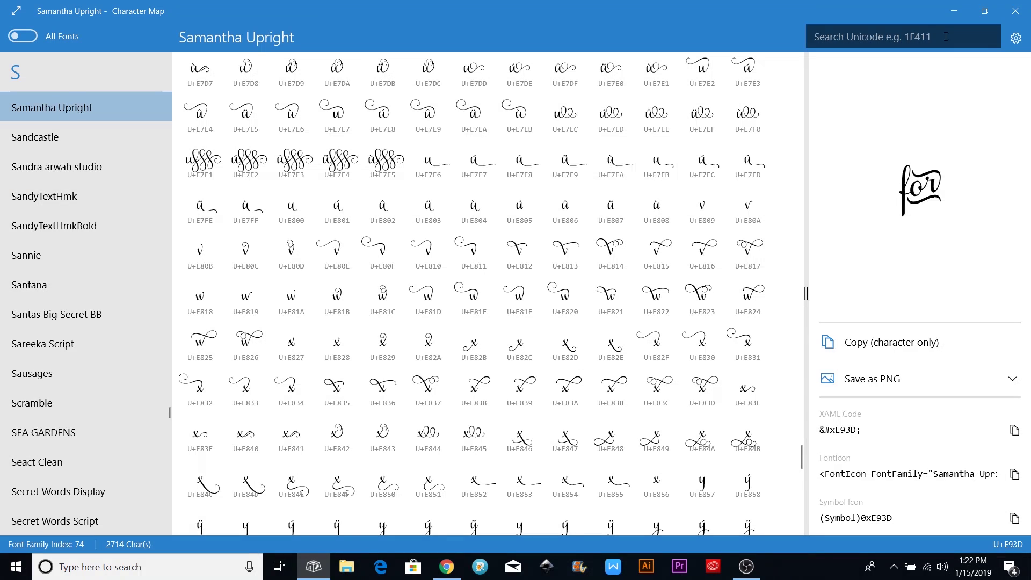
left_click(984, 12)
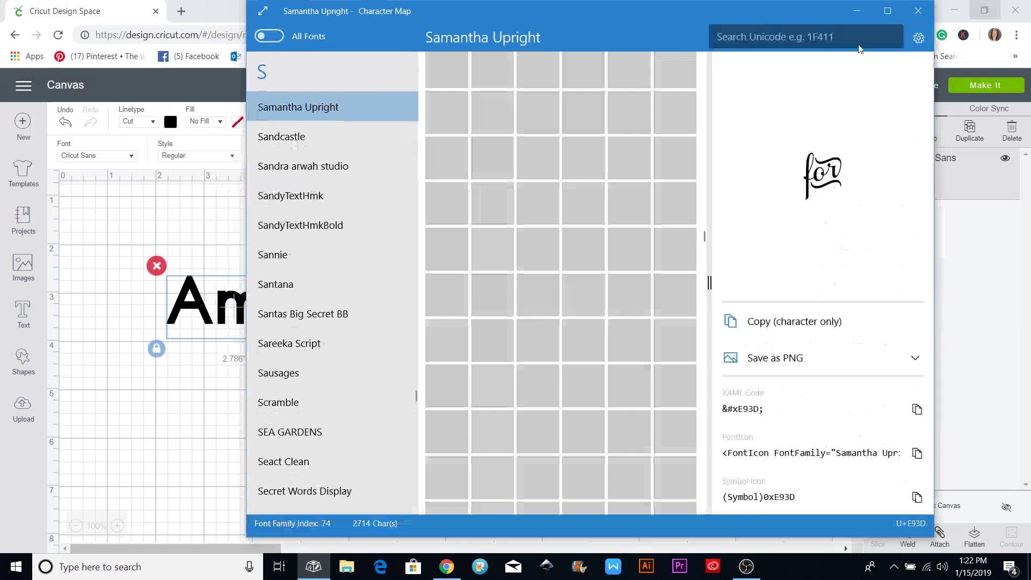
left_click_drag(580, 10, 701, 30)
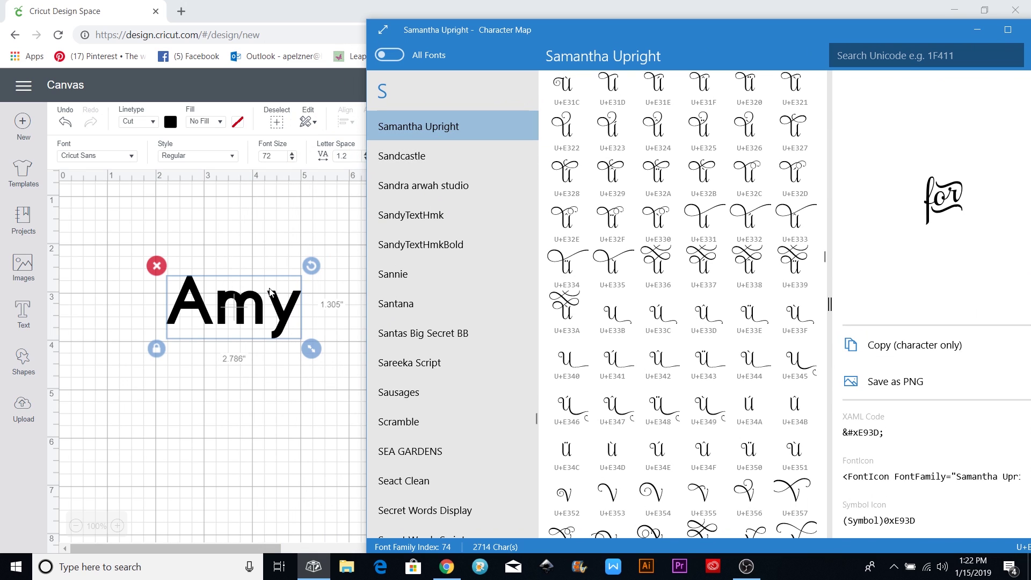
left_click(132, 159)
- Set Amy in Samantha Upright and enlarge it to 2.902 by 1.681 inches
type("saman")
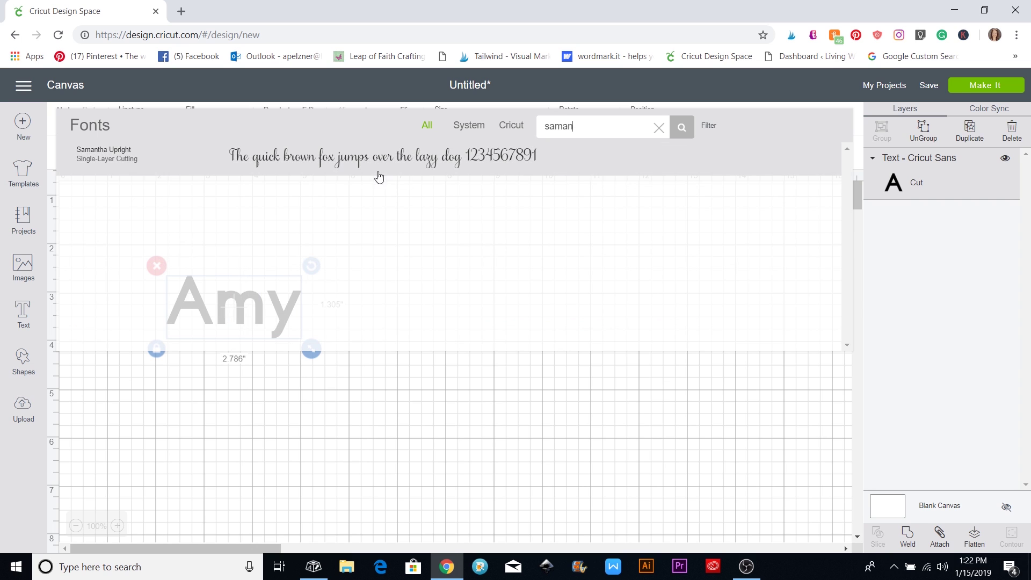
left_click(373, 168)
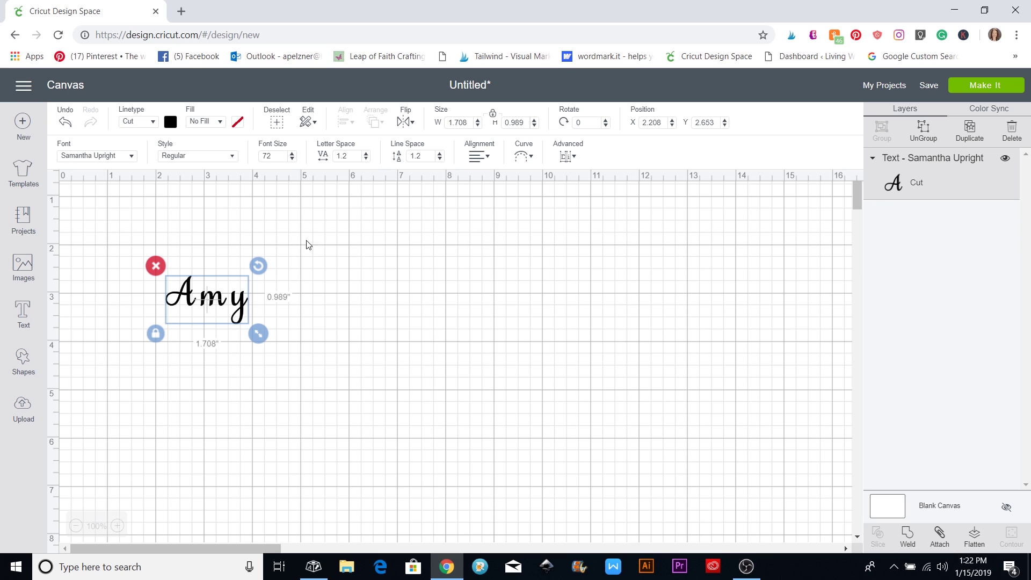
left_click_drag(260, 336, 320, 379)
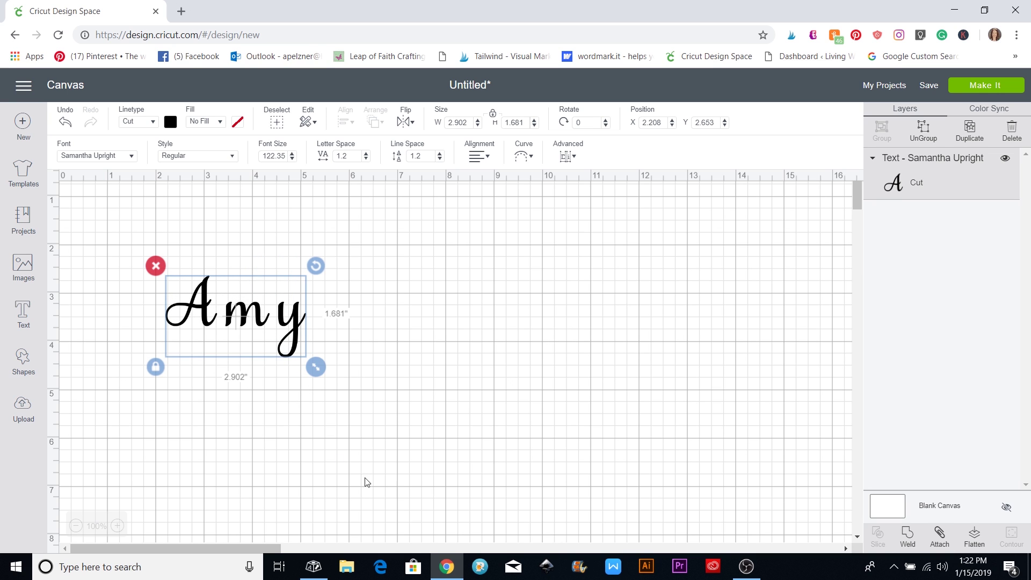
left_click(313, 570)
- Copy the Samantha Upright swash capital A glyph U+E07B from Character Map
scroll(674, 288, "up", 10)
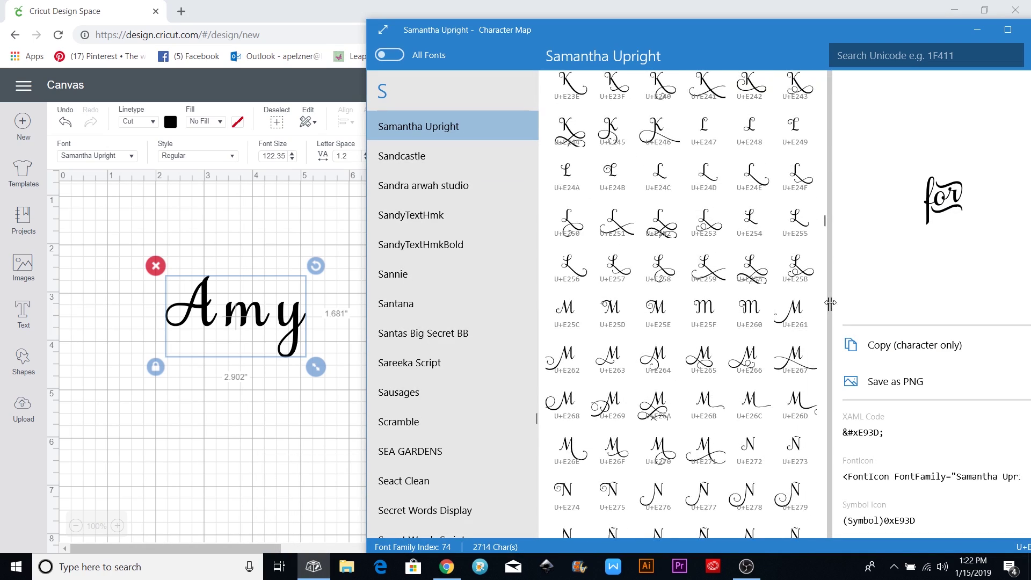
scroll(698, 306, "up", 4)
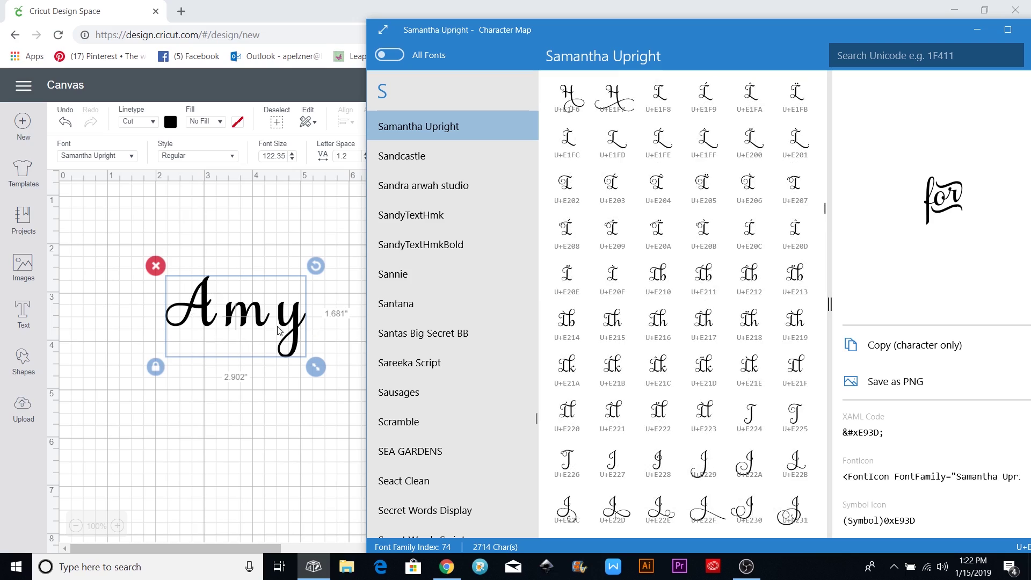
scroll(622, 267, "up", 13)
scroll(622, 279, "up", 2)
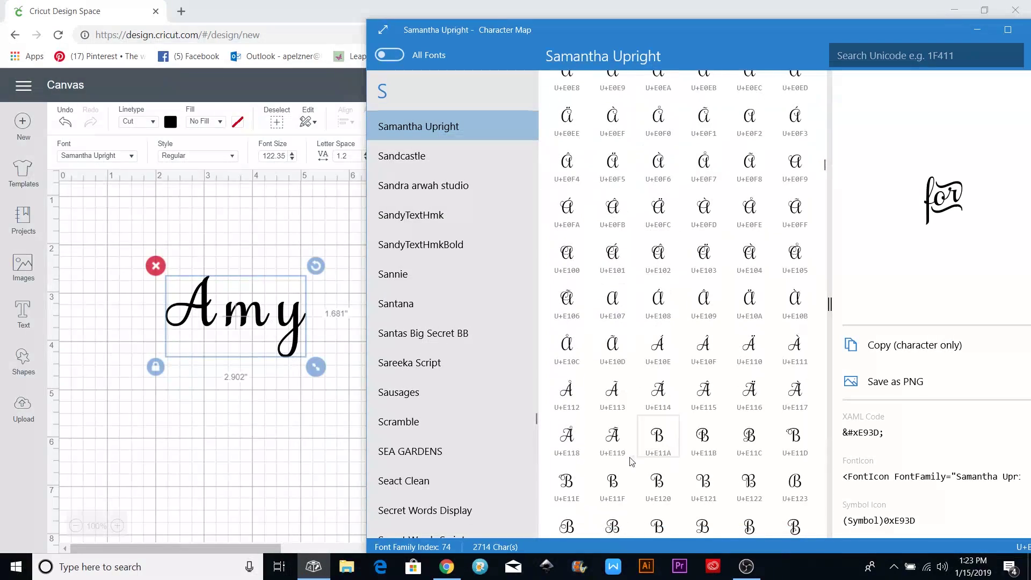
scroll(659, 343, "up", 5)
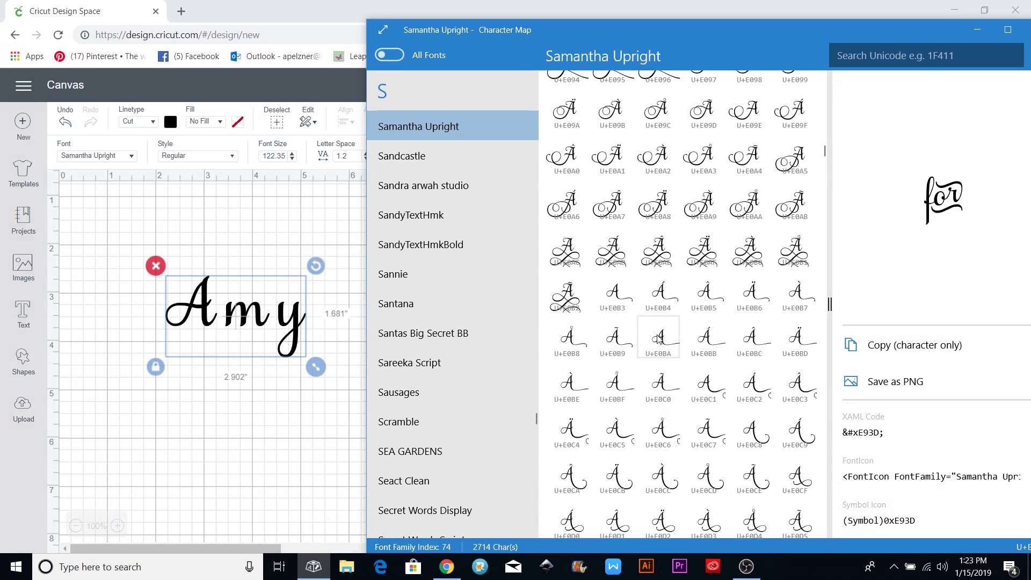
scroll(659, 338, "up", 2)
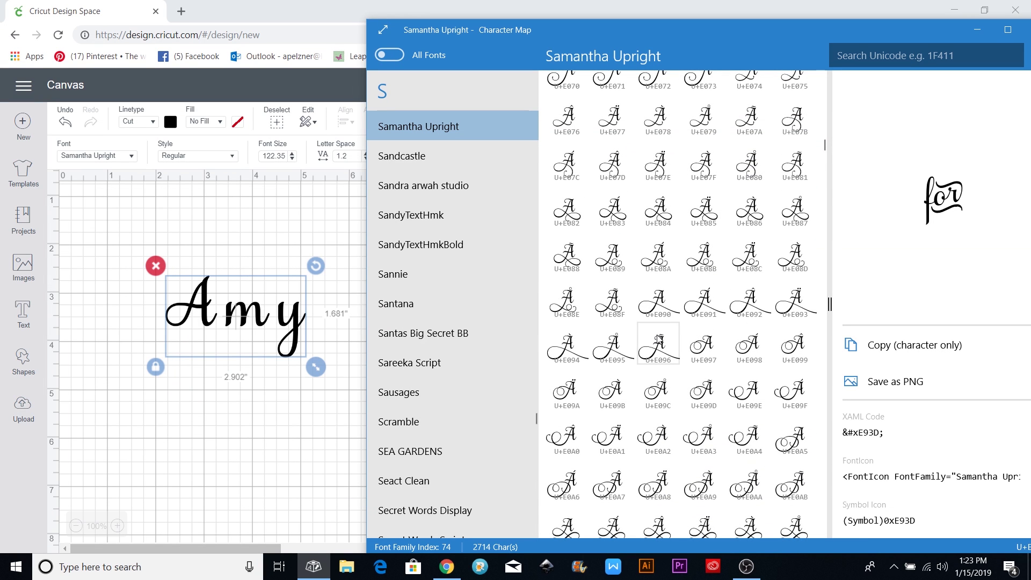
scroll(660, 338, "up", 2)
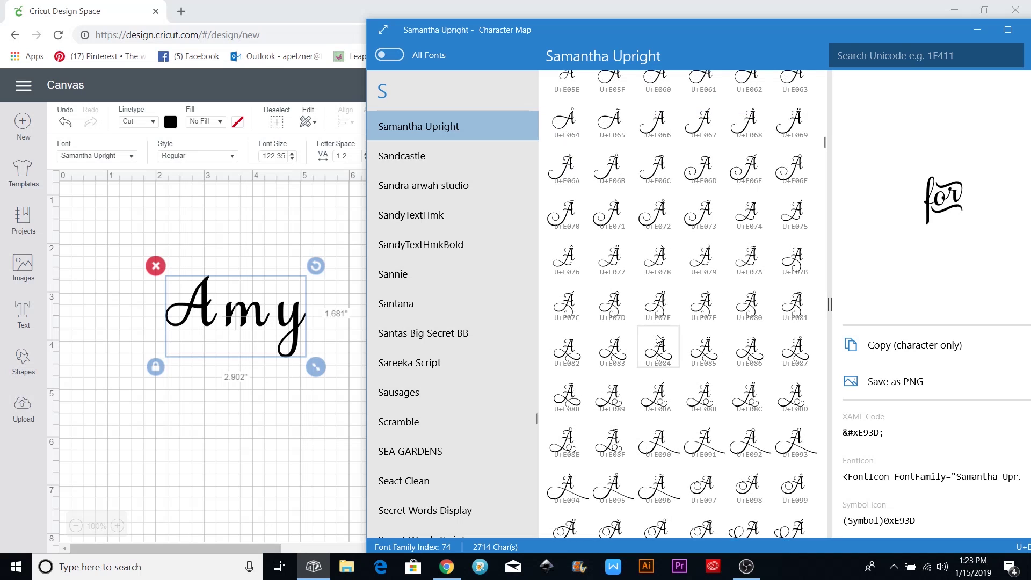
scroll(580, 131, "up", 1)
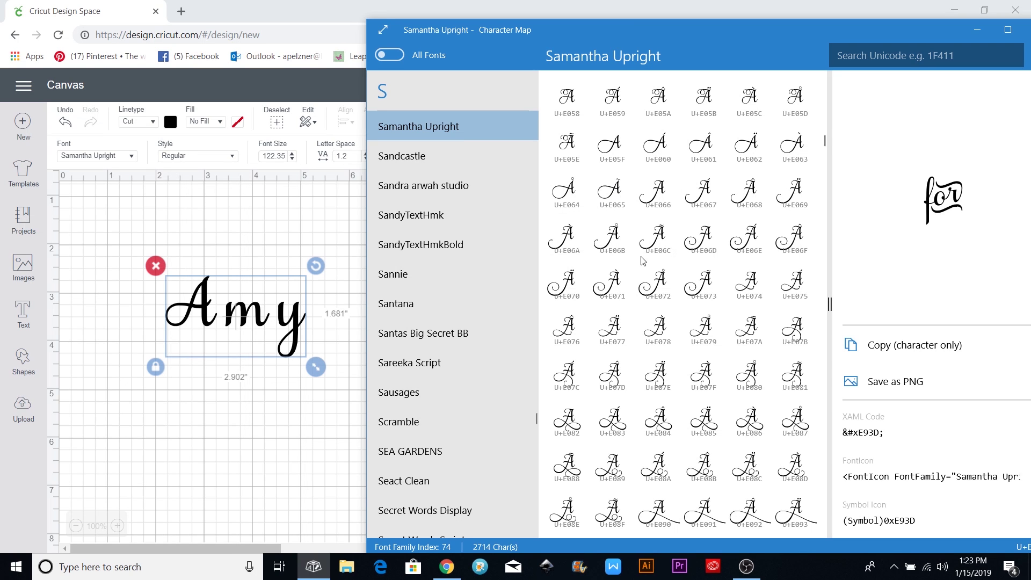
scroll(648, 266, "down", 2)
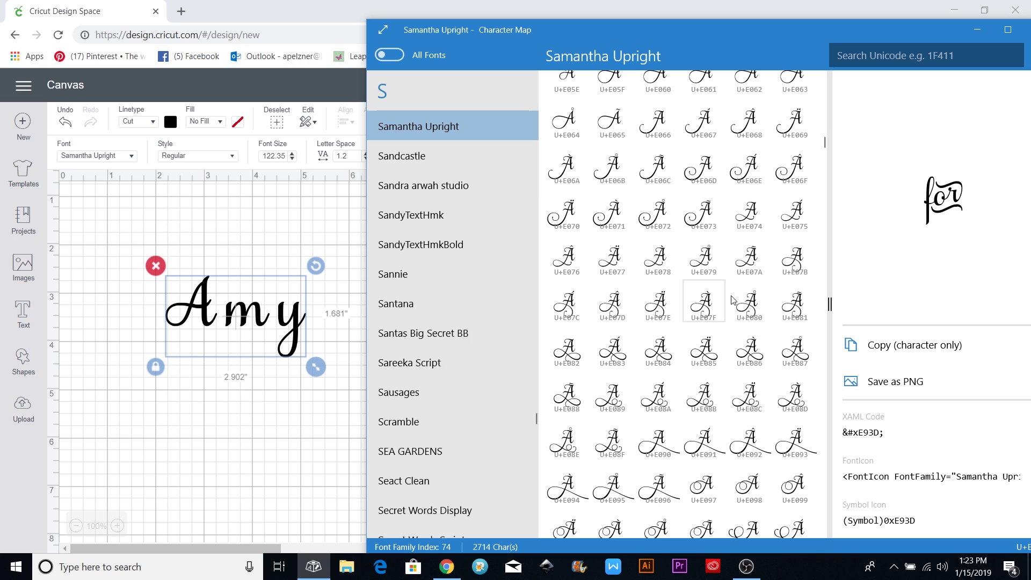
left_click(796, 263)
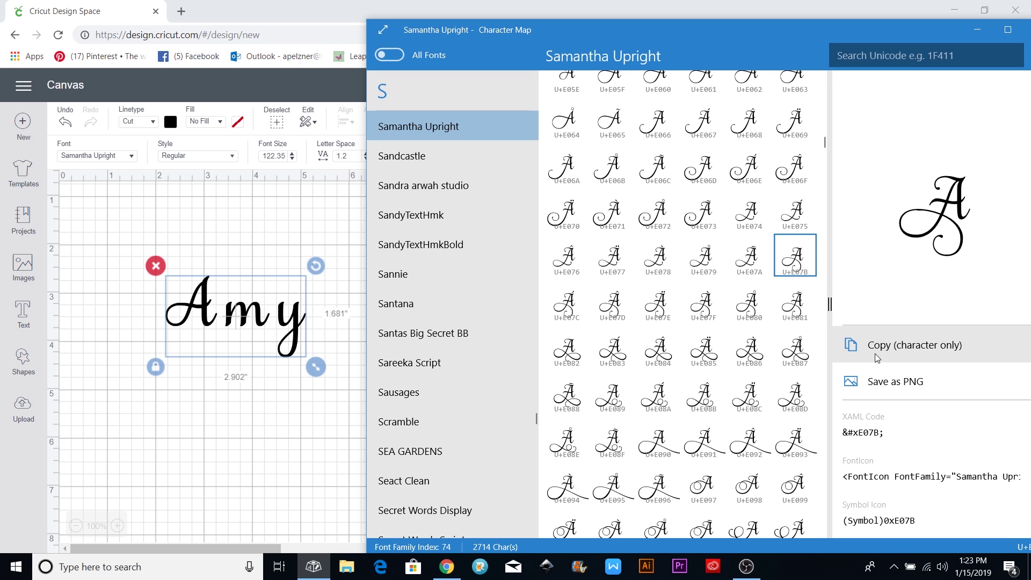
left_click(900, 351)
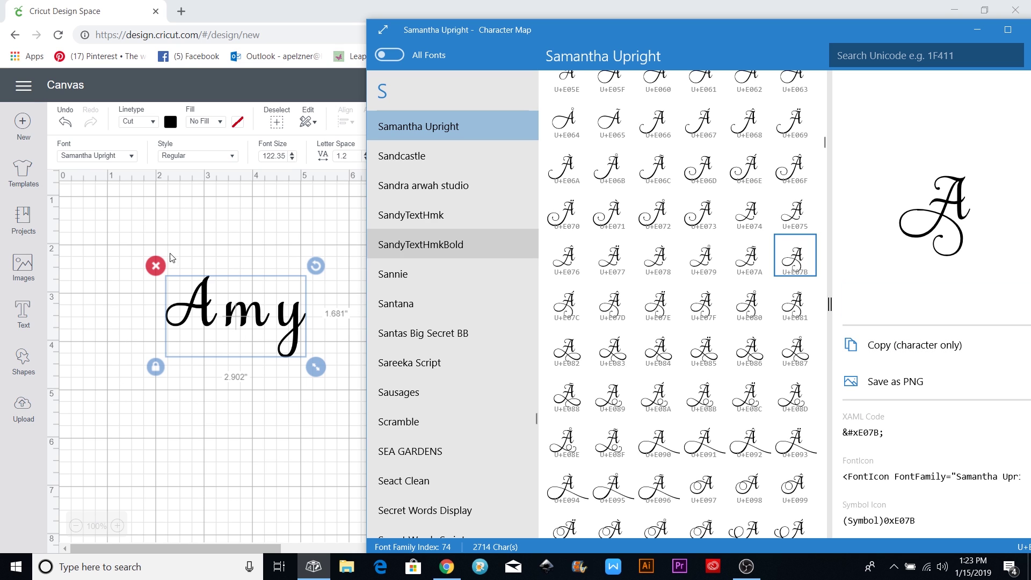
left_click(219, 313)
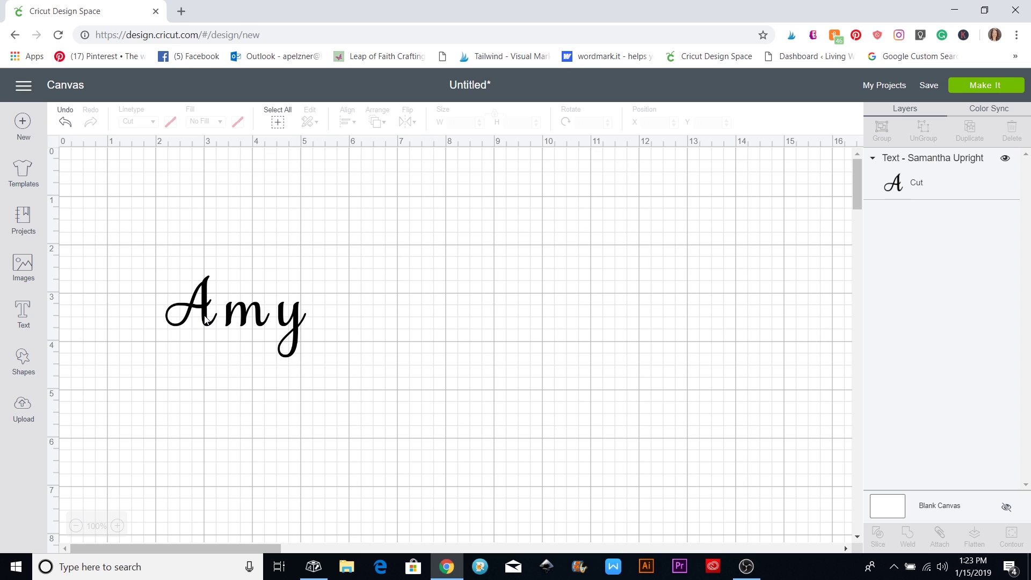
- Replace the plain A in Amy with the pasted swash A glyph
double_click(203, 316)
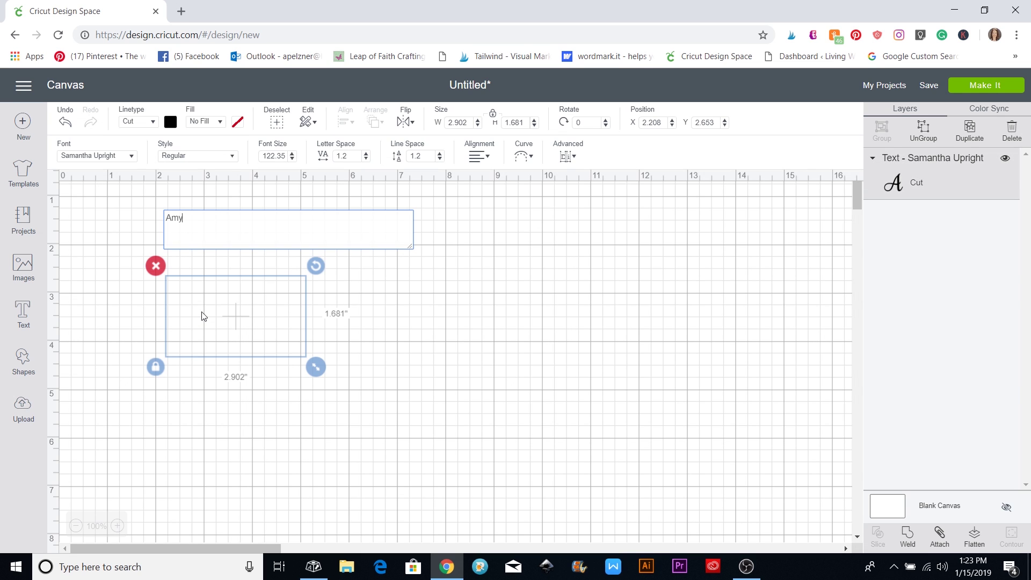
left_click(174, 216)
key("BackSpace")
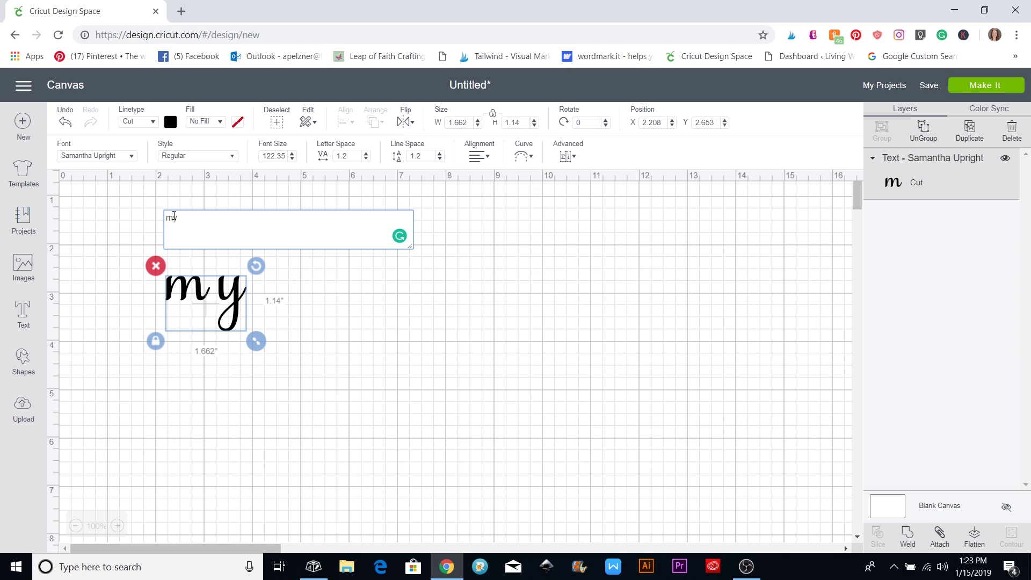
right_click(169, 217)
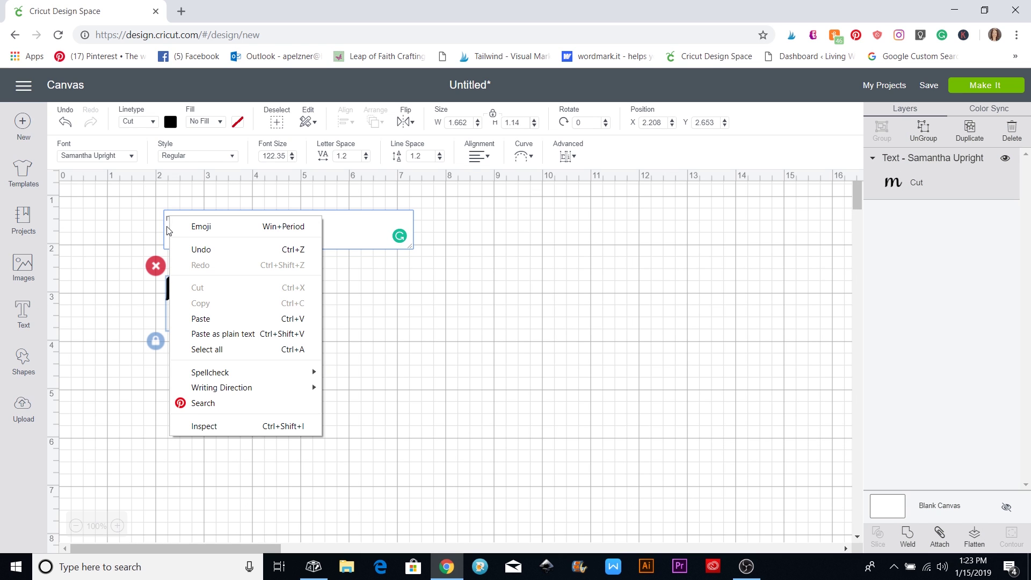
left_click(206, 319)
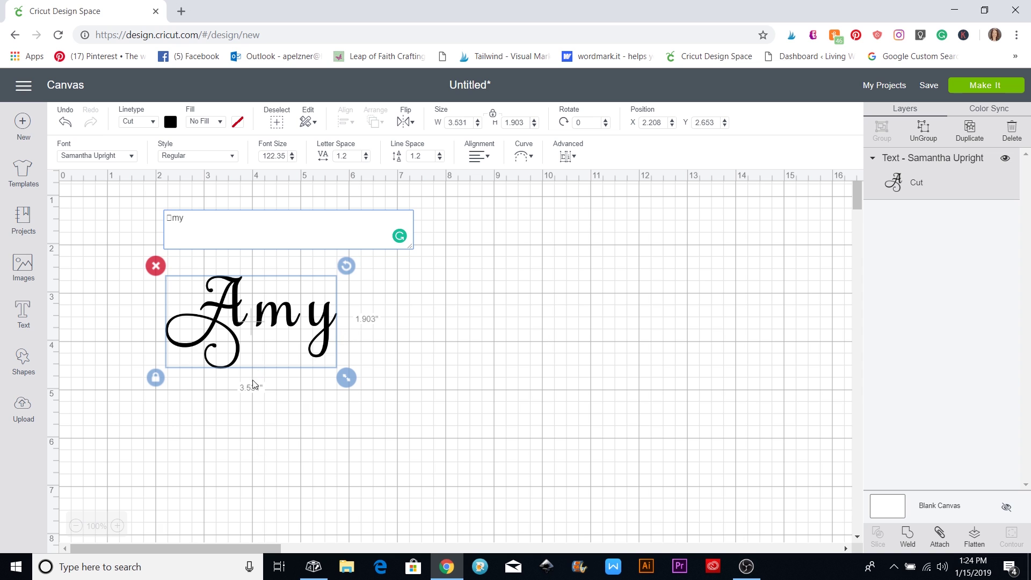
left_click(313, 566)
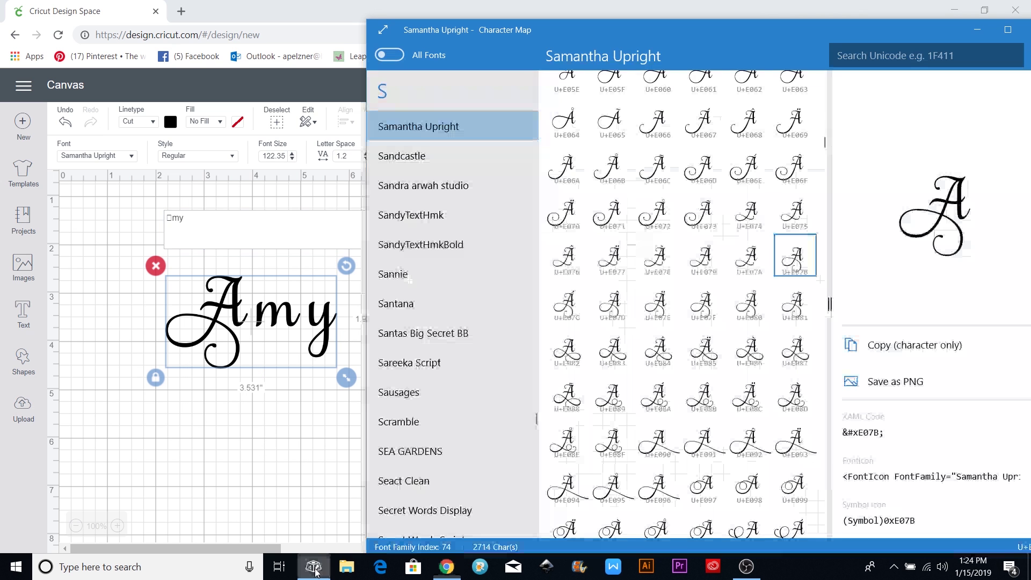
scroll(585, 252, "down", 1)
scroll(585, 251, "down", 15)
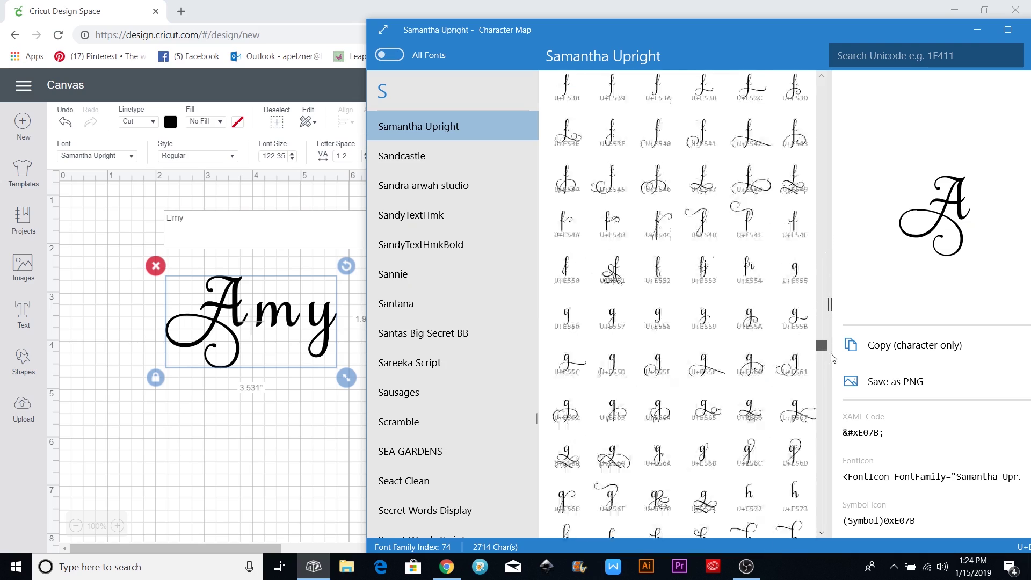
- Copy the swash y glyph U+E884 and delete the plain y from Amy
scroll(729, 350, "down", 5)
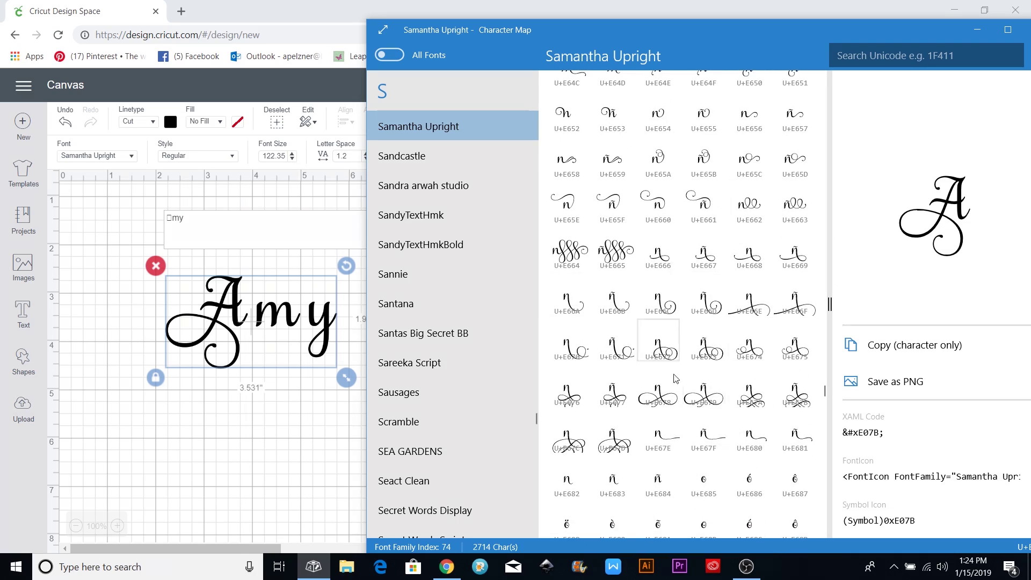
scroll(678, 322, "down", 12)
scroll(712, 382, "down", 20)
scroll(708, 382, "down", 6)
scroll(662, 349, "up", 1)
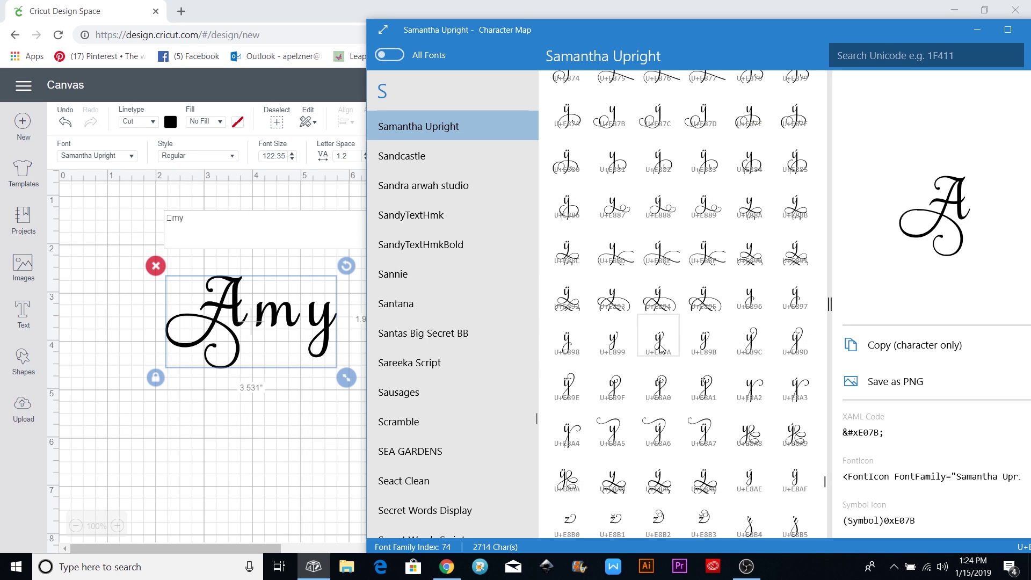
scroll(662, 350, "up", 2)
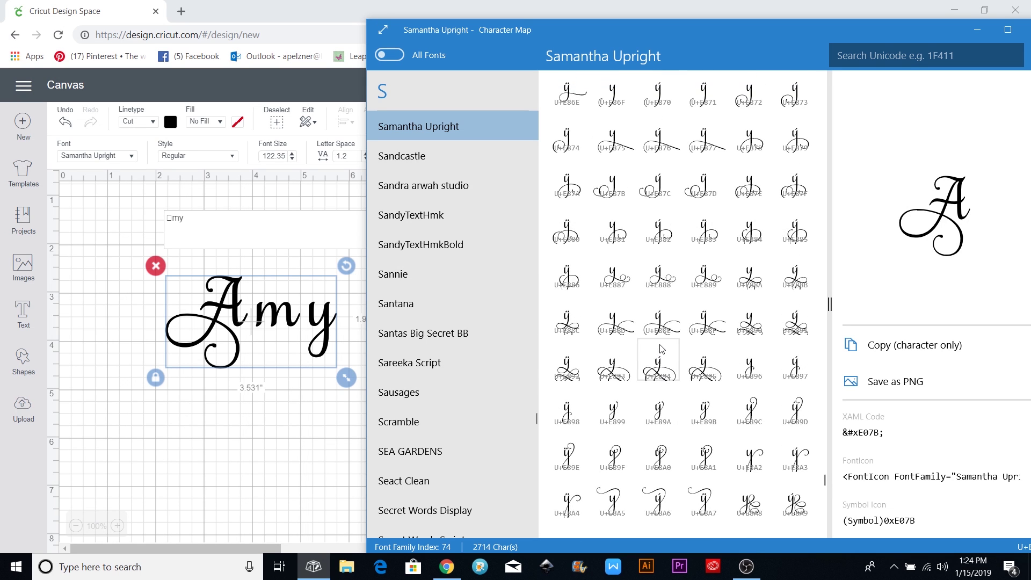
scroll(662, 350, "up", 3)
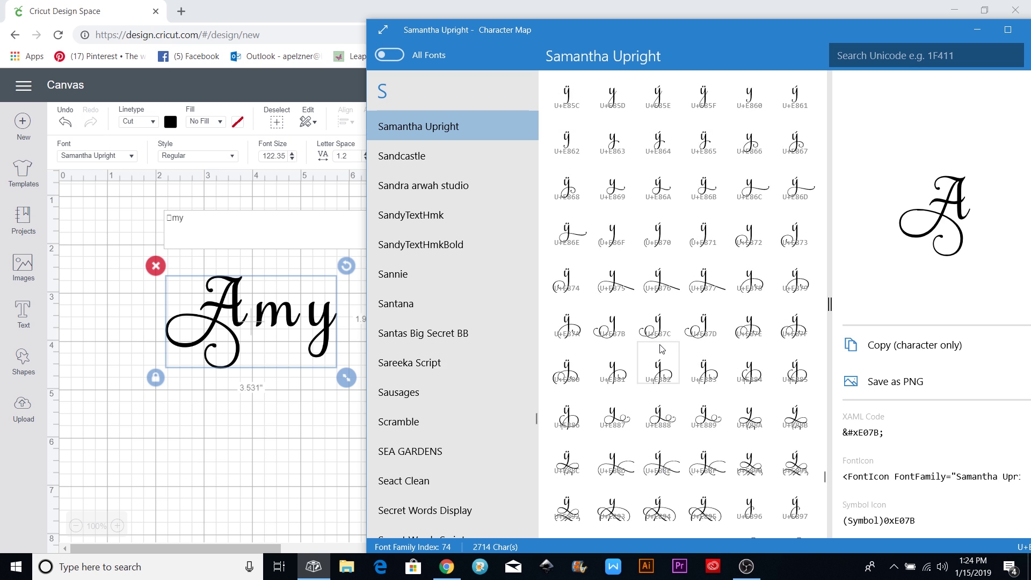
scroll(662, 349, "up", 1)
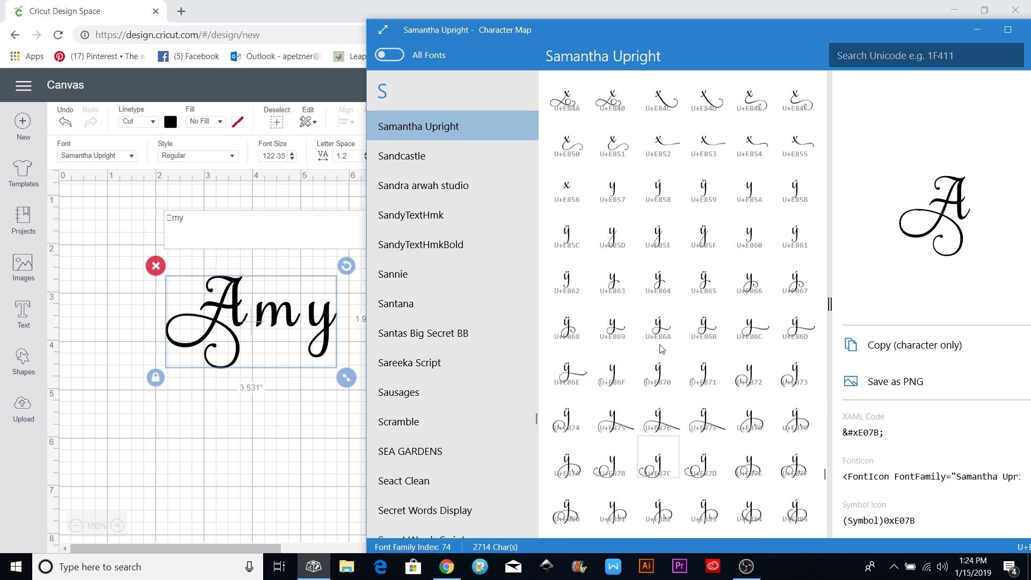
scroll(662, 350, "down", 1)
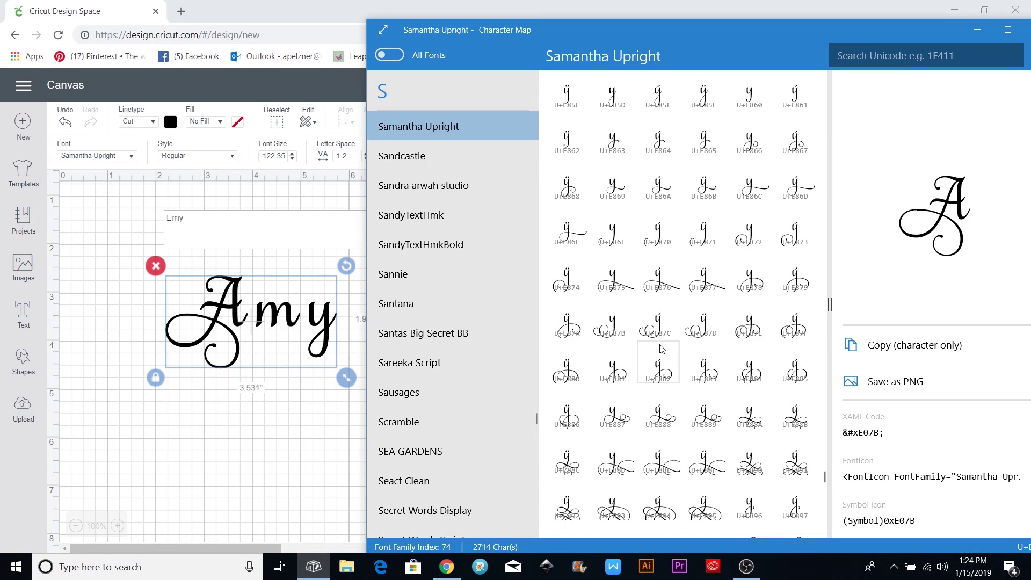
scroll(662, 350, "down", 2)
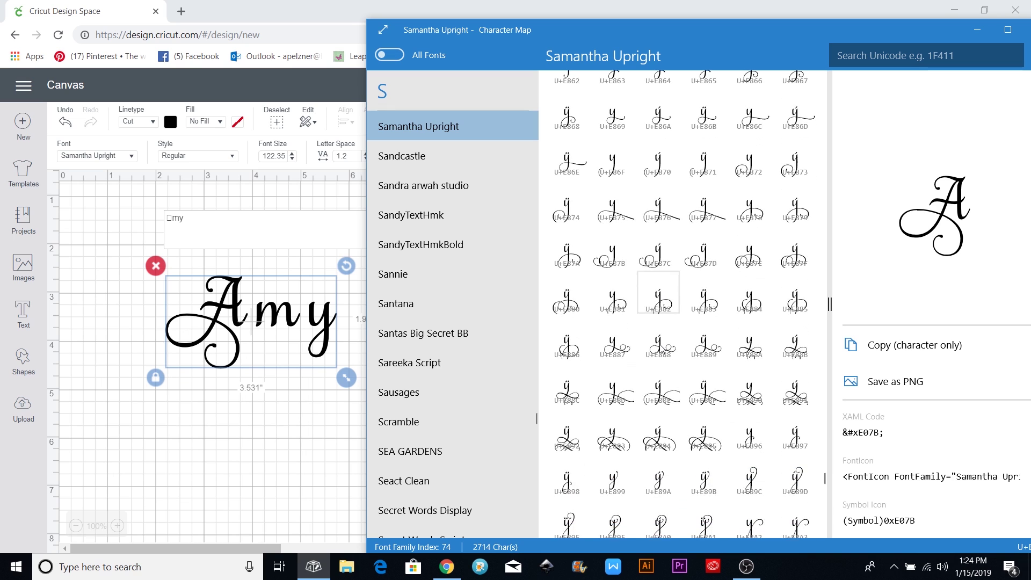
left_click(750, 302)
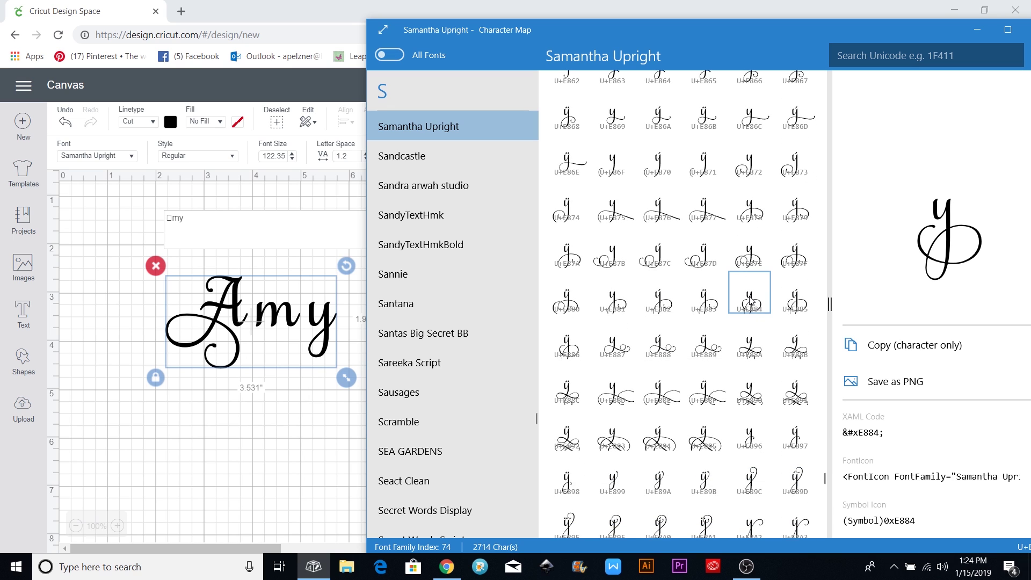
left_click(884, 345)
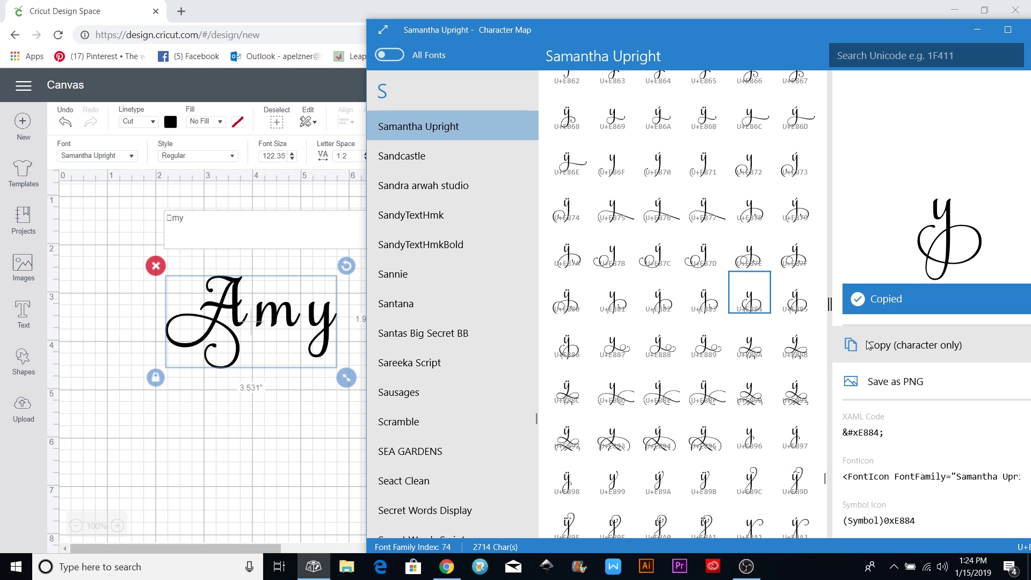
left_click(188, 217)
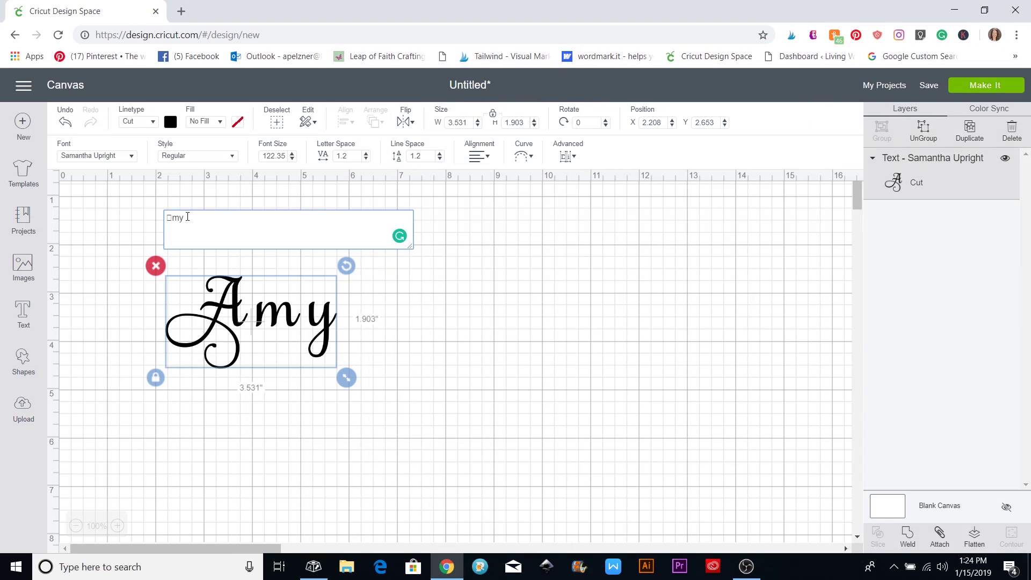
key("BackSpace")
- Paste the swash y after the m, split the letters, and move the y beside the m
right_click(187, 216)
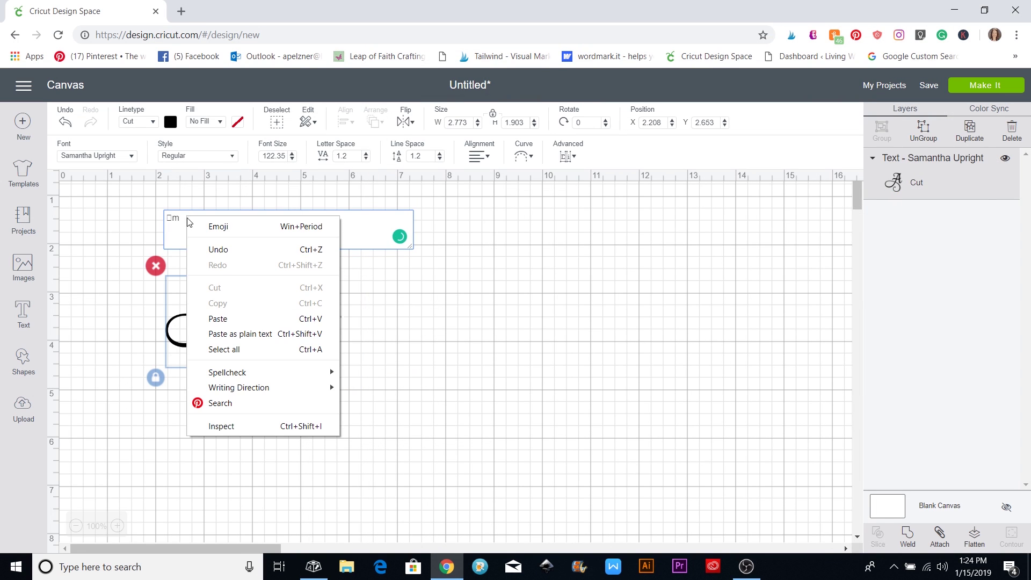
left_click(217, 324)
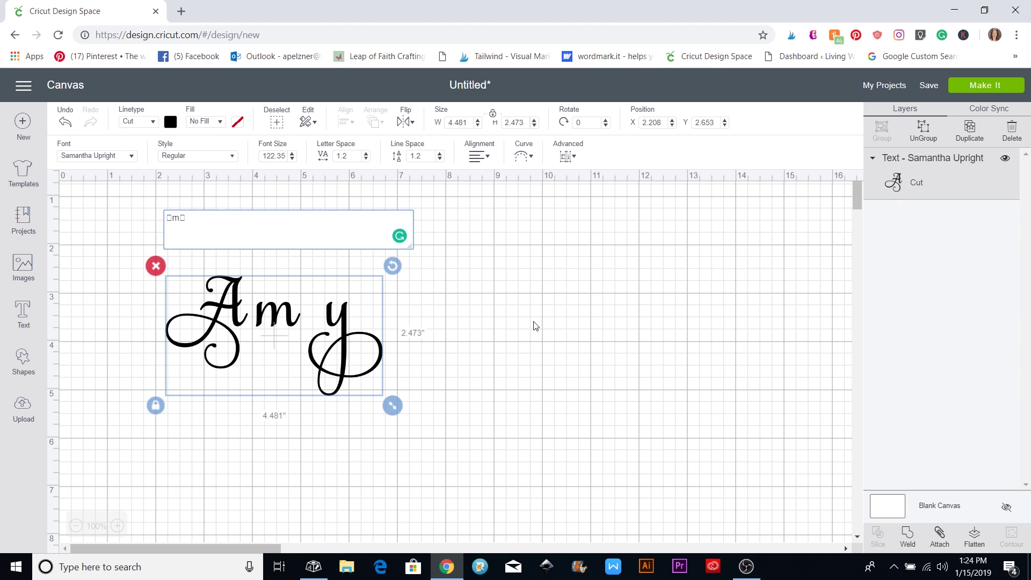
left_click(924, 129)
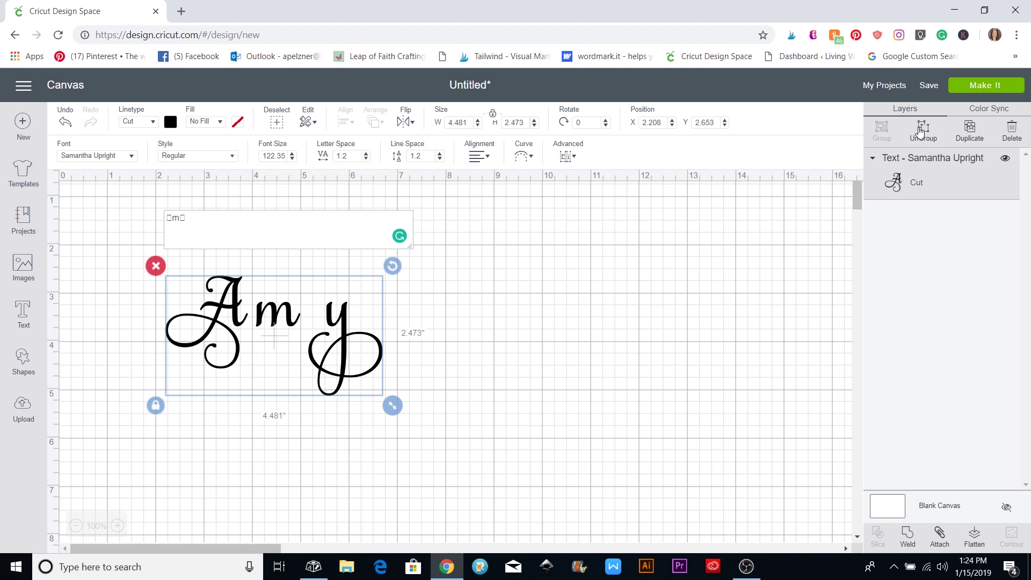
left_click_drag(340, 322, 312, 323)
- Enlarge the swash A, fit it beside 'my', and weld all three letters together
left_click(237, 322)
left_click_drag(237, 322, 249, 322)
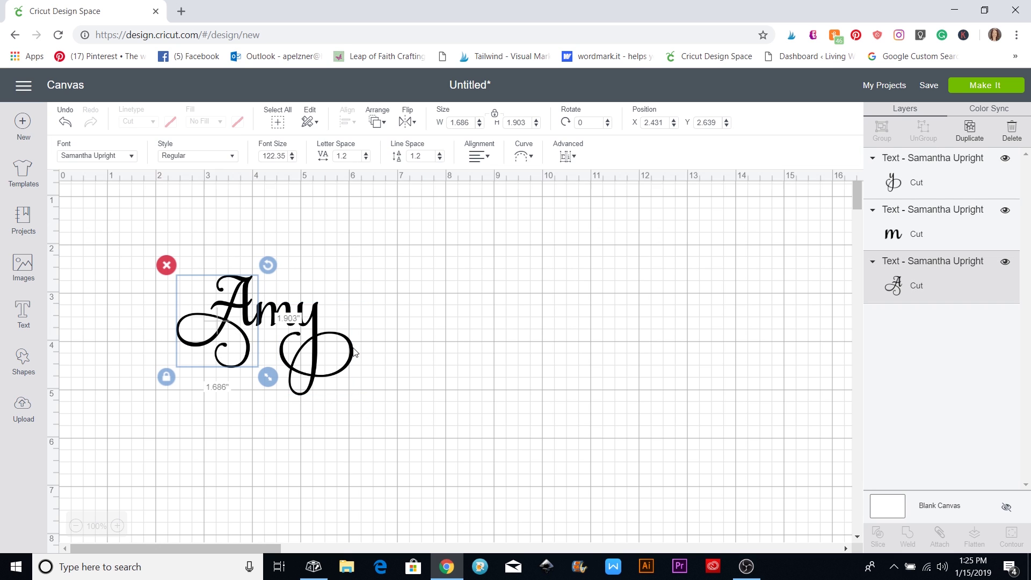
left_click(378, 348)
left_click_drag(234, 313, 235, 313)
left_click_drag(275, 379, 284, 390)
left_click_drag(245, 334, 235, 332)
left_click(358, 382)
left_click_drag(137, 226, 410, 431)
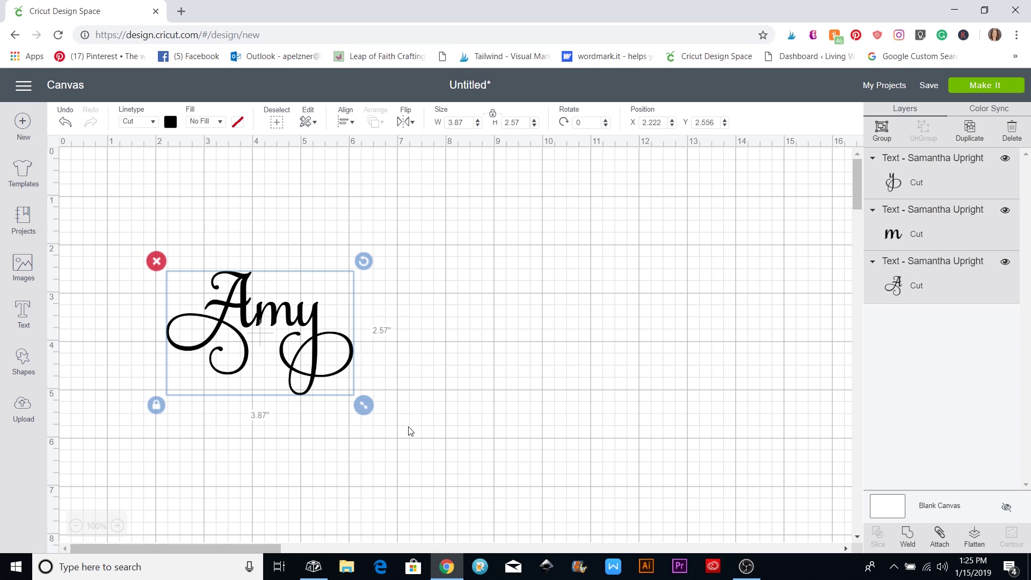
left_click(906, 533)
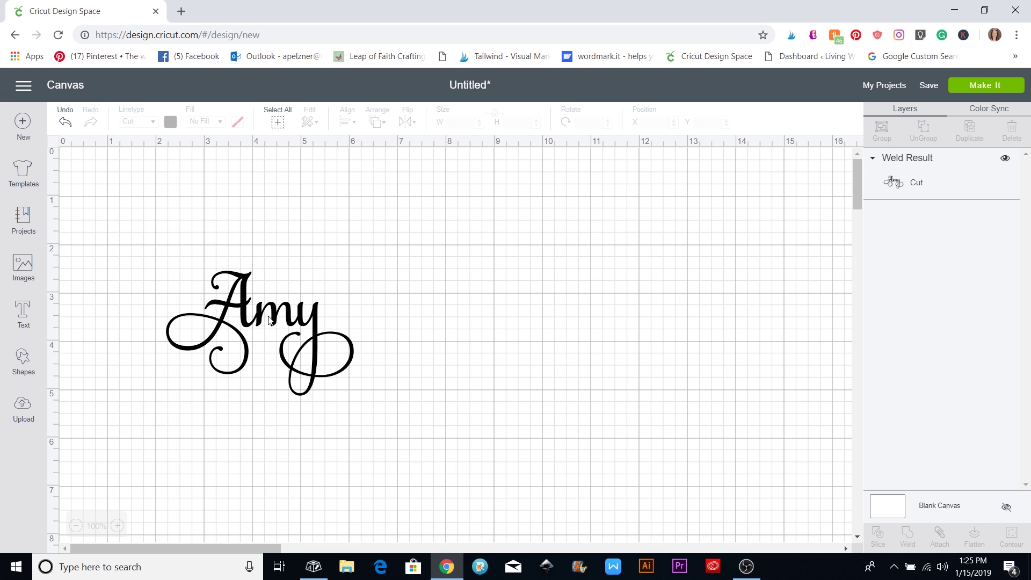
- Raise the welded Amy and place new 'Hello' text, 1.991 by 0.622 inches, beneath it
left_click_drag(265, 317, 280, 244)
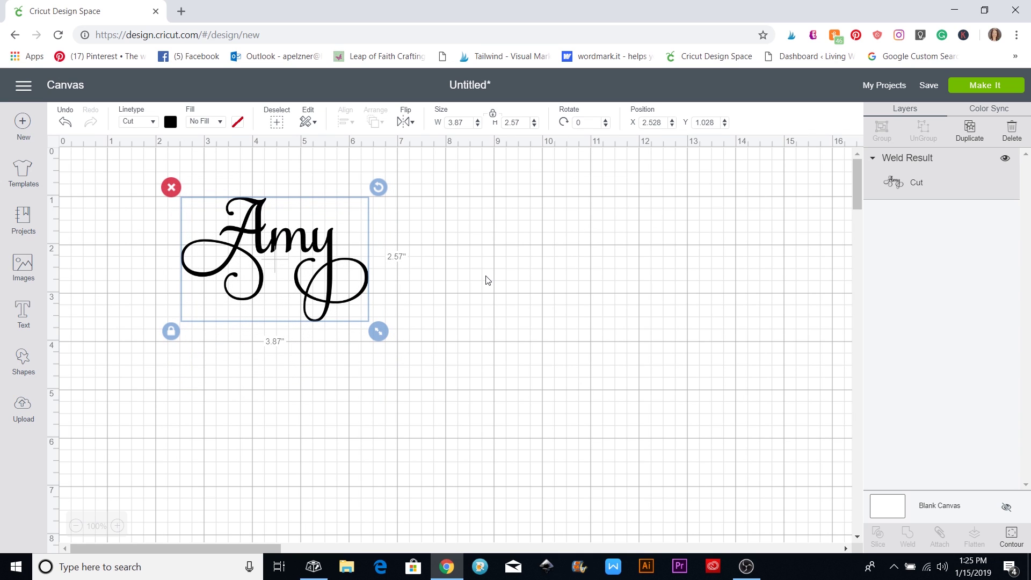
left_click(179, 405)
left_click(29, 318)
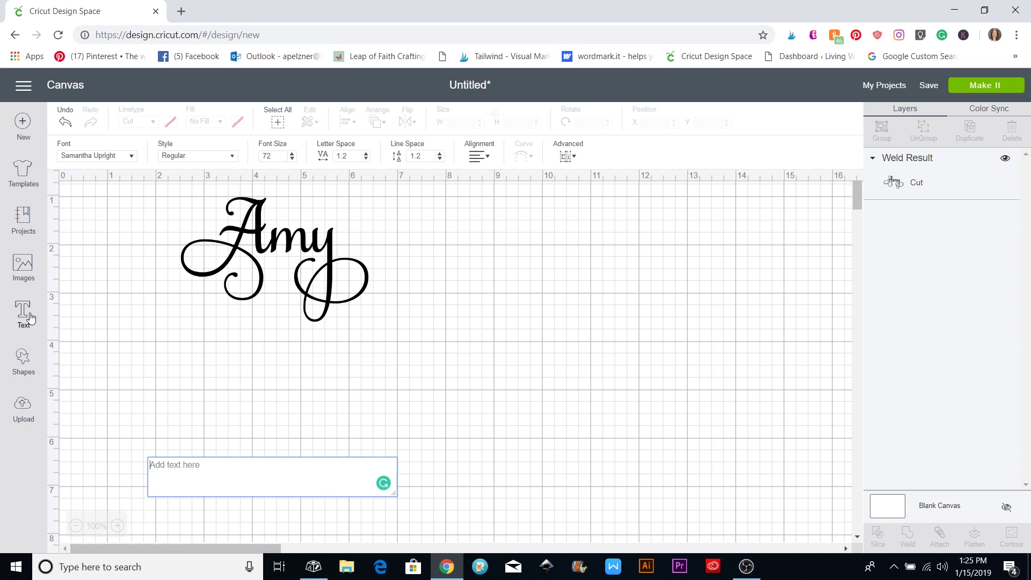
type("Hello")
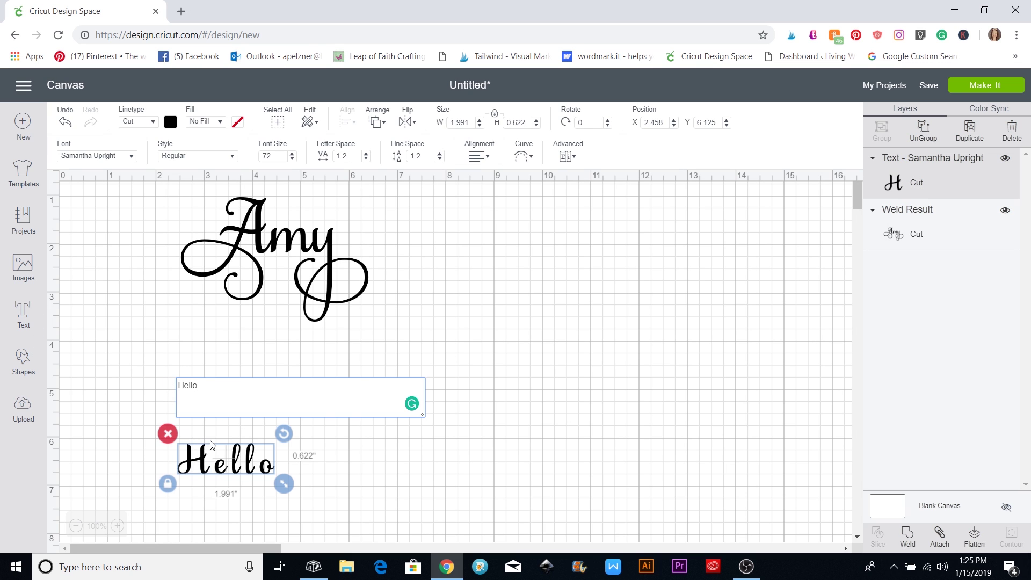
left_click(206, 441)
left_click_drag(217, 447, 191, 416)
left_click_drag(247, 463, 210, 380)
- In Character Map, browse the Hellvina Hand Script glyphs
left_click(313, 567)
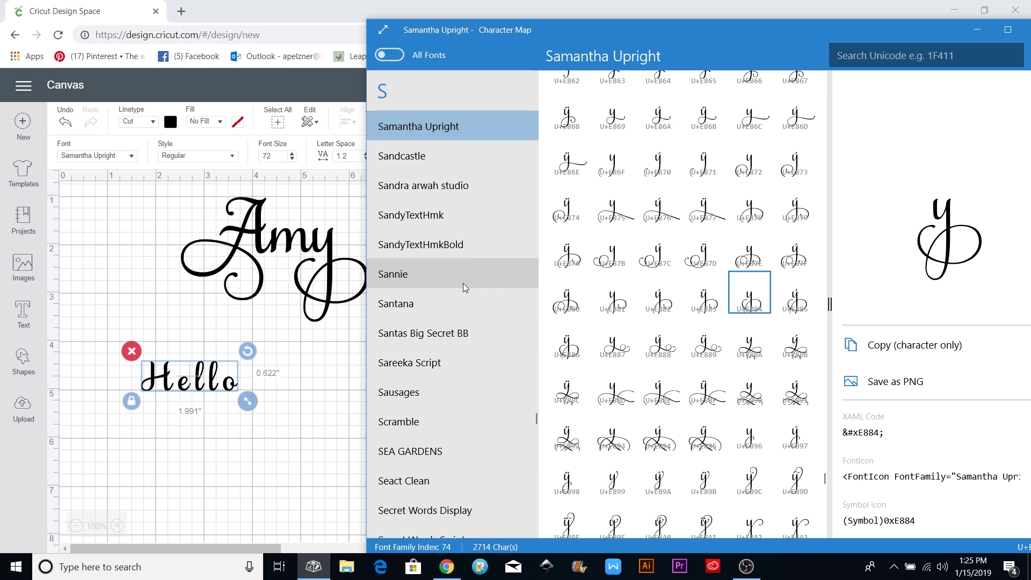
scroll(426, 312, "down", 3)
scroll(425, 311, "down", 3)
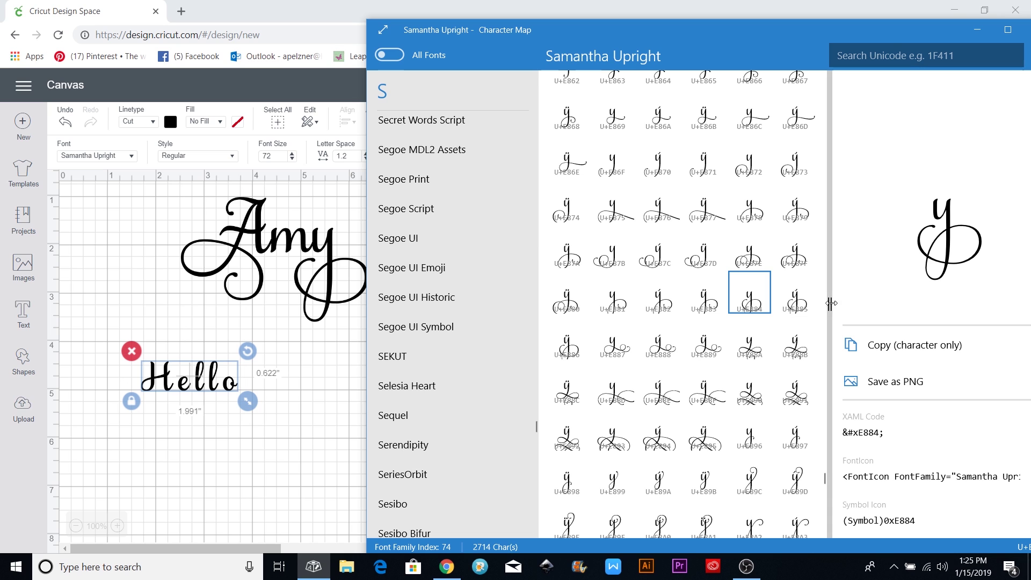
left_click_drag(536, 427, 534, 232)
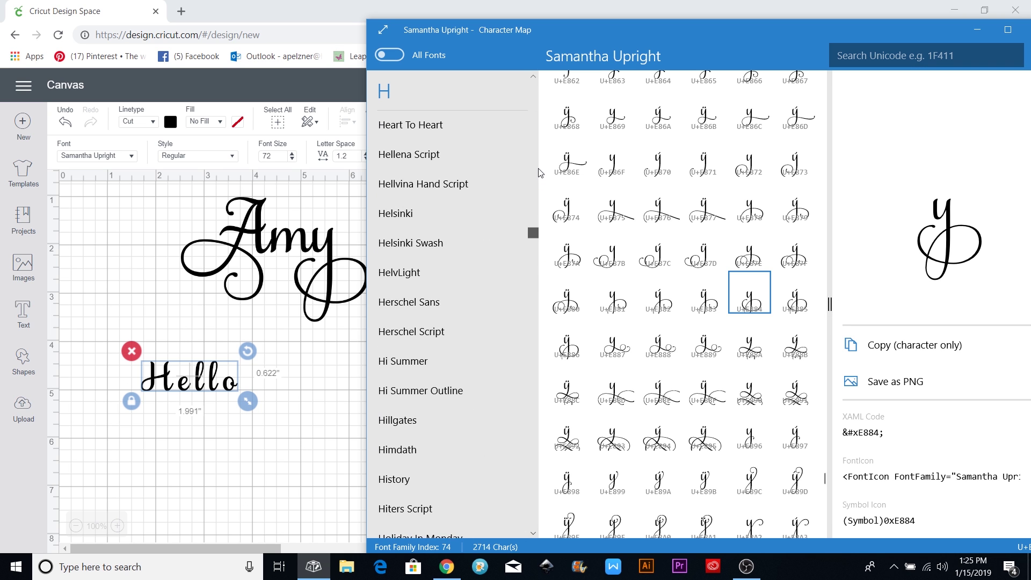
left_click(442, 181)
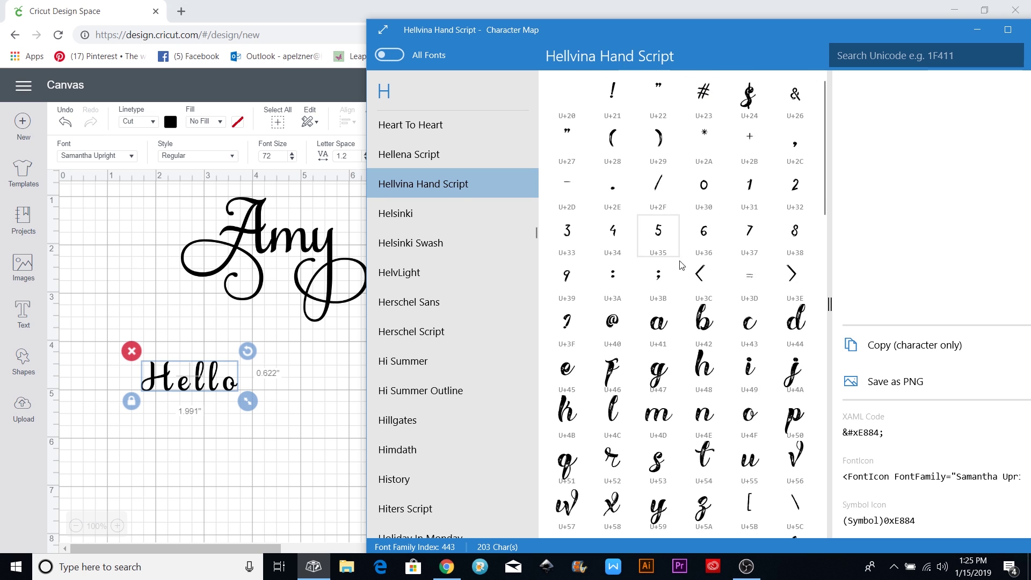
scroll(687, 278, "down", 8)
scroll(686, 277, "down", 10)
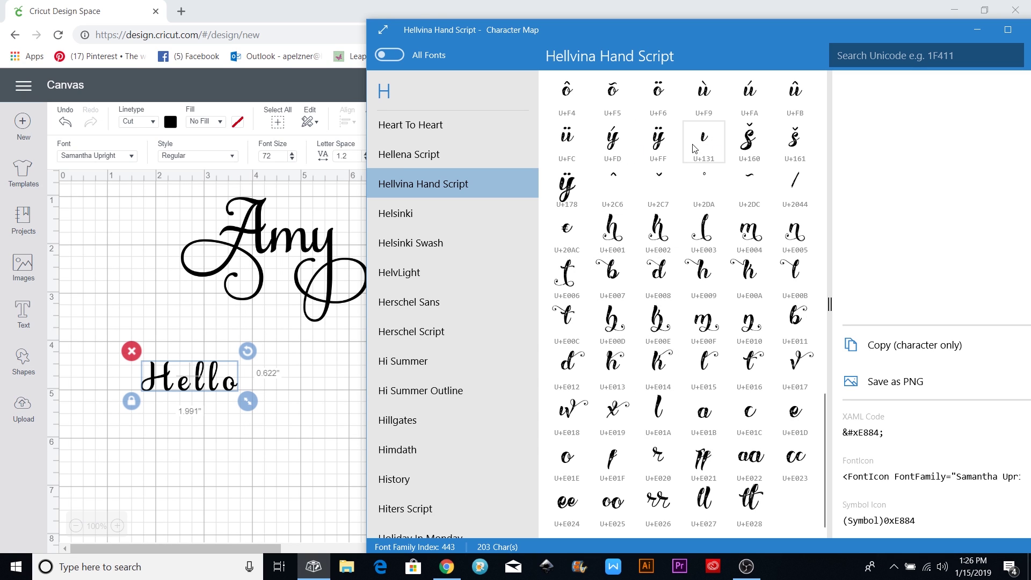
scroll(439, 234, "up", 3)
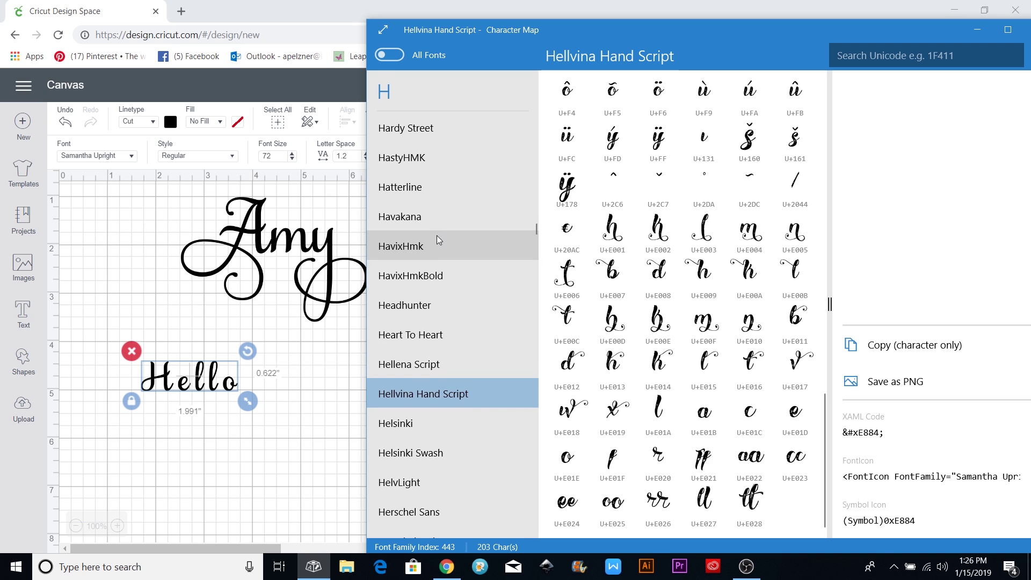
scroll(436, 237, "up", 4)
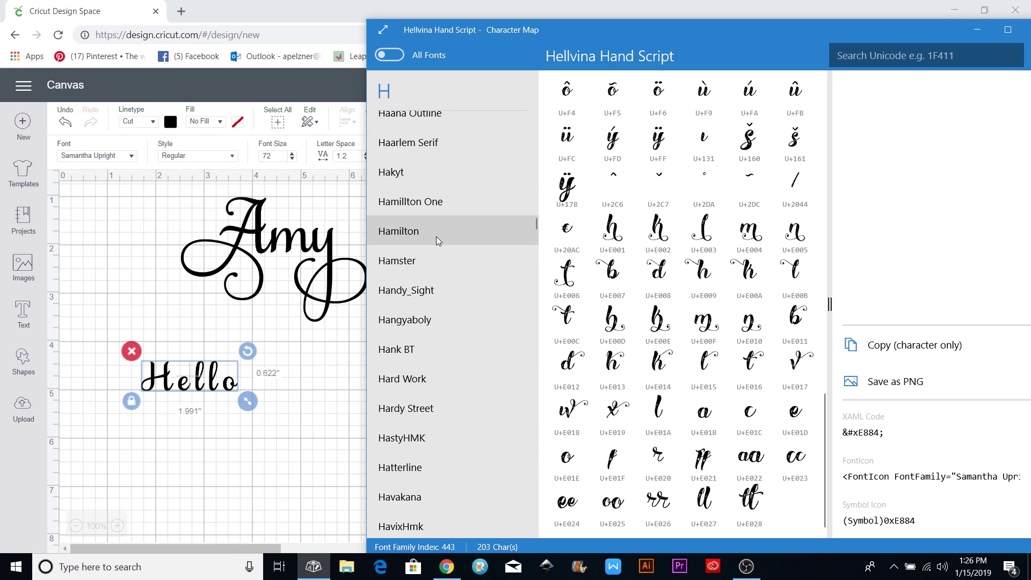
scroll(436, 236, "up", 6)
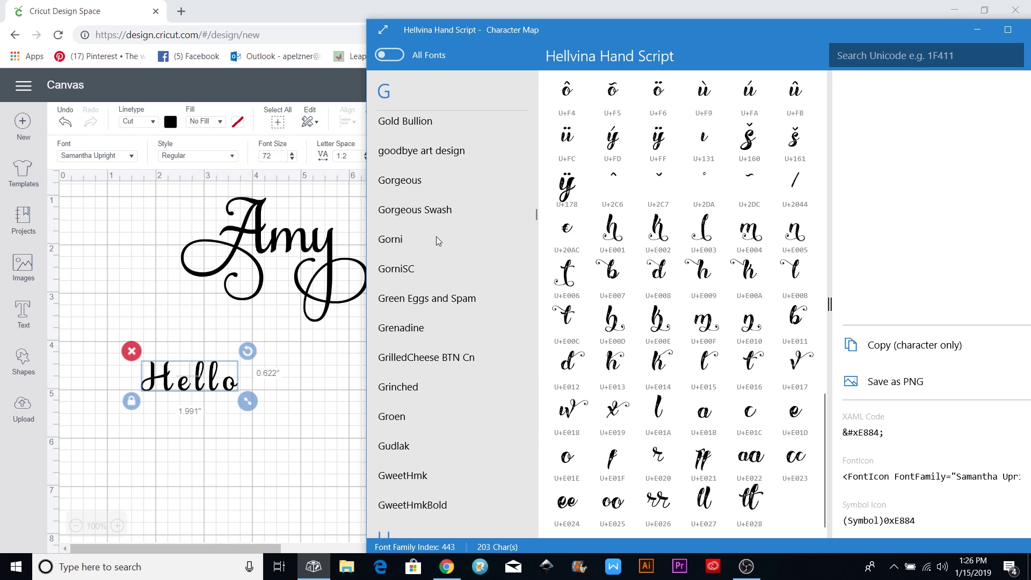
- Look through the Gorgeous Swash glyphs, then scroll back up the font list
left_click(440, 211)
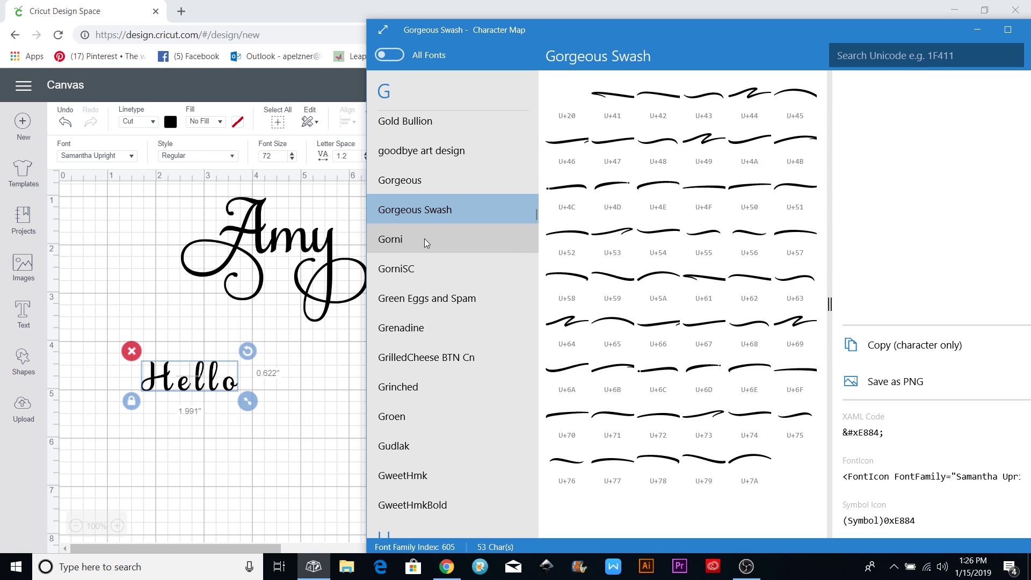
scroll(424, 238, "up", 4)
scroll(424, 237, "up", 9)
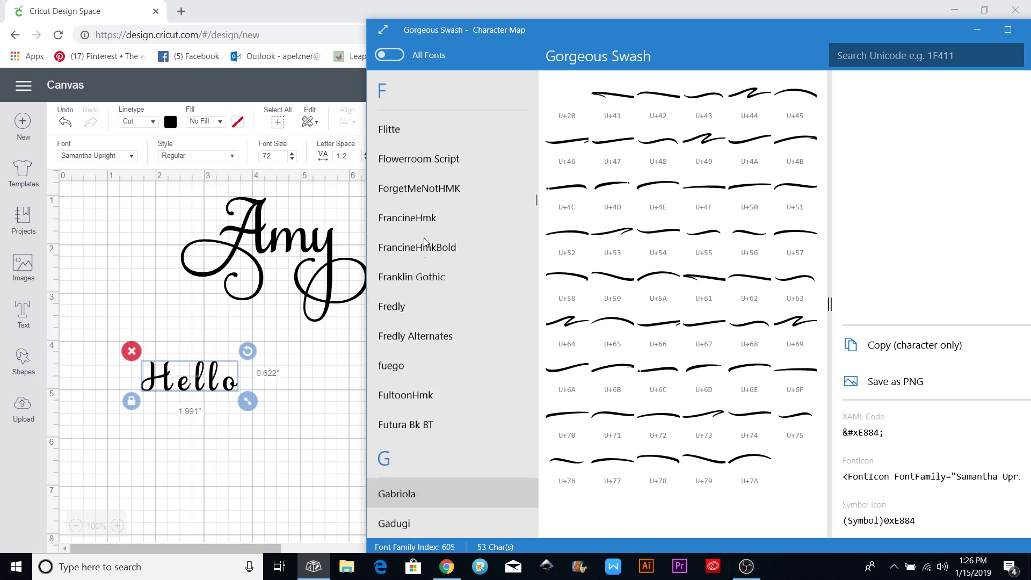
scroll(424, 237, "up", 6)
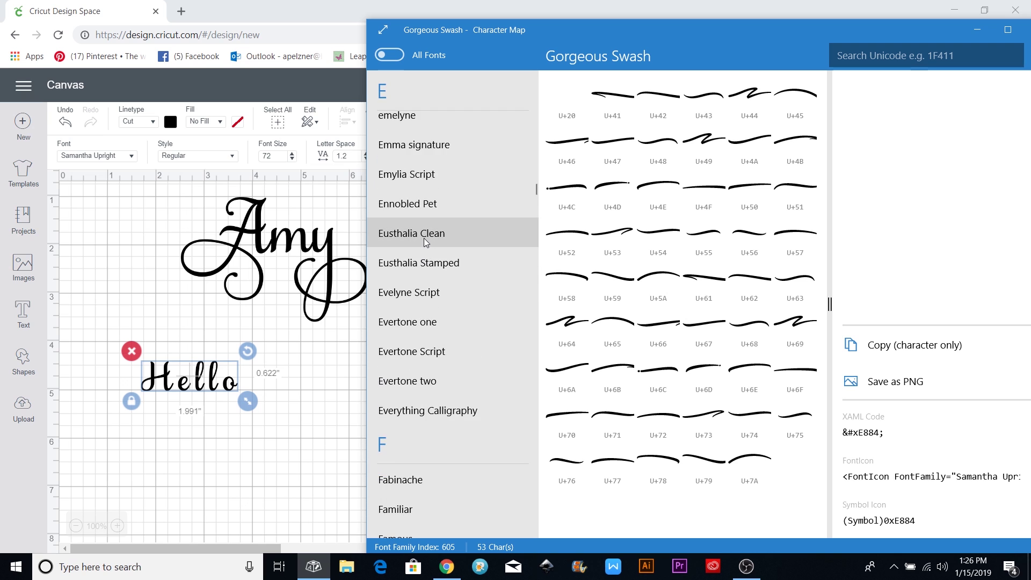
scroll(424, 237, "up", 8)
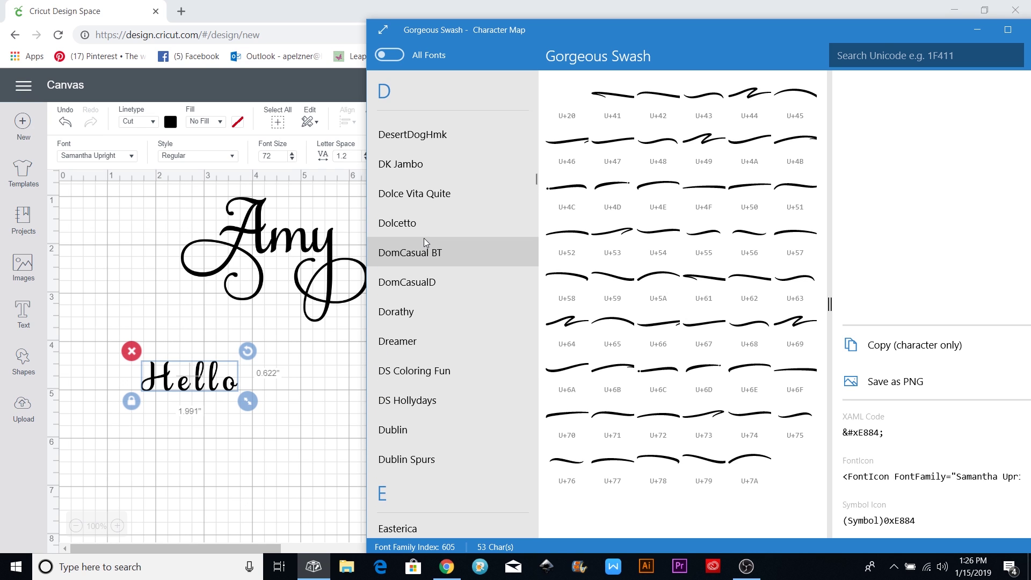
scroll(424, 238, "up", 7)
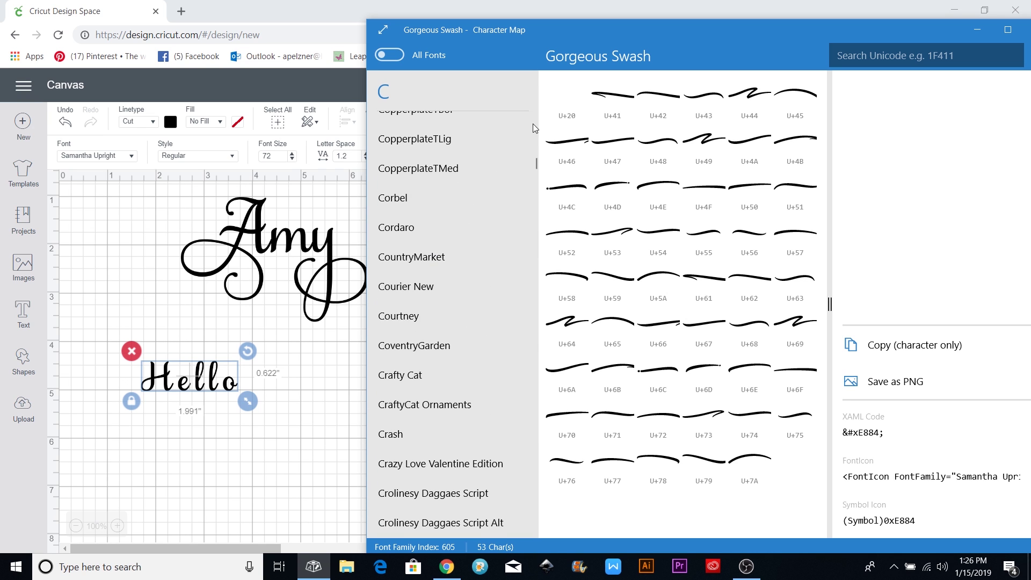
left_click_drag(535, 167, 540, 112)
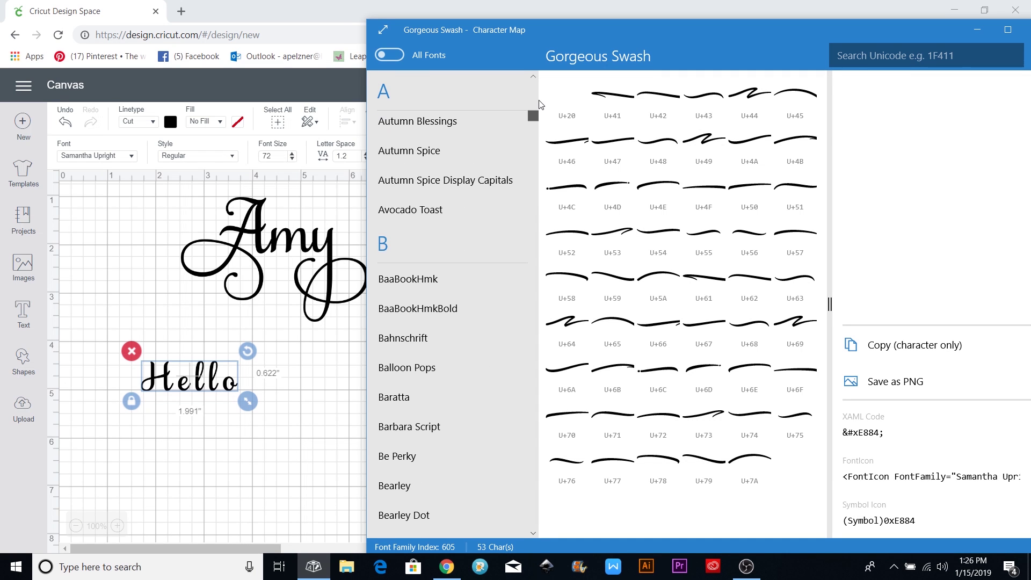
scroll(473, 179, "up", 4)
scroll(472, 179, "up", 8)
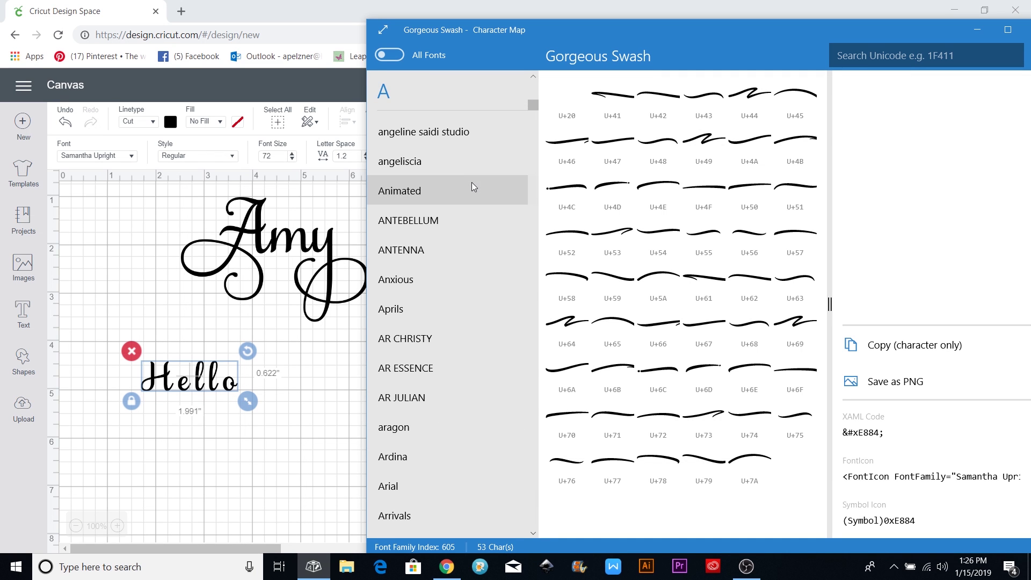
scroll(472, 182, "up", 5)
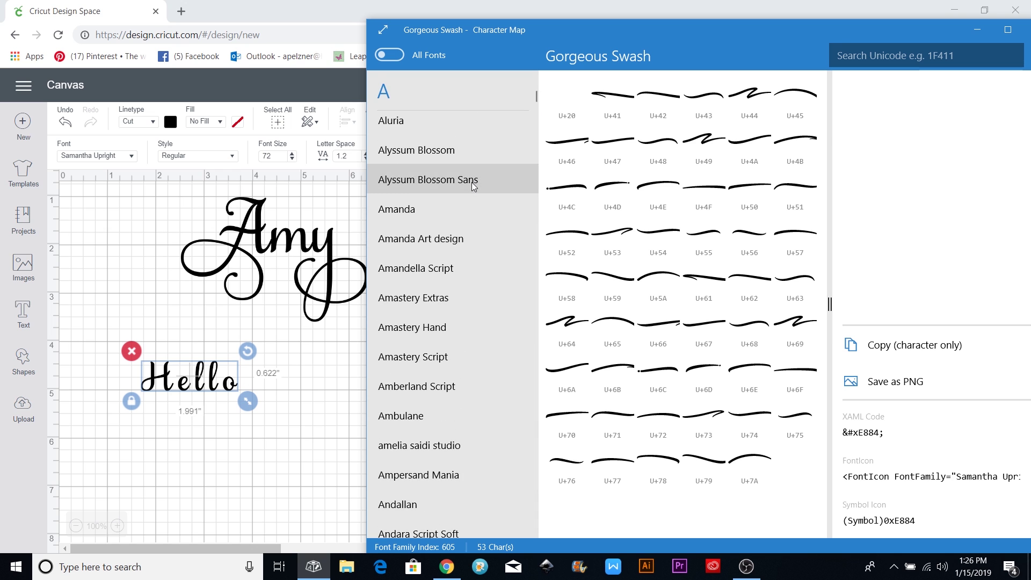
- Copy the Amastery Extras bear glyph U+42
left_click(451, 295)
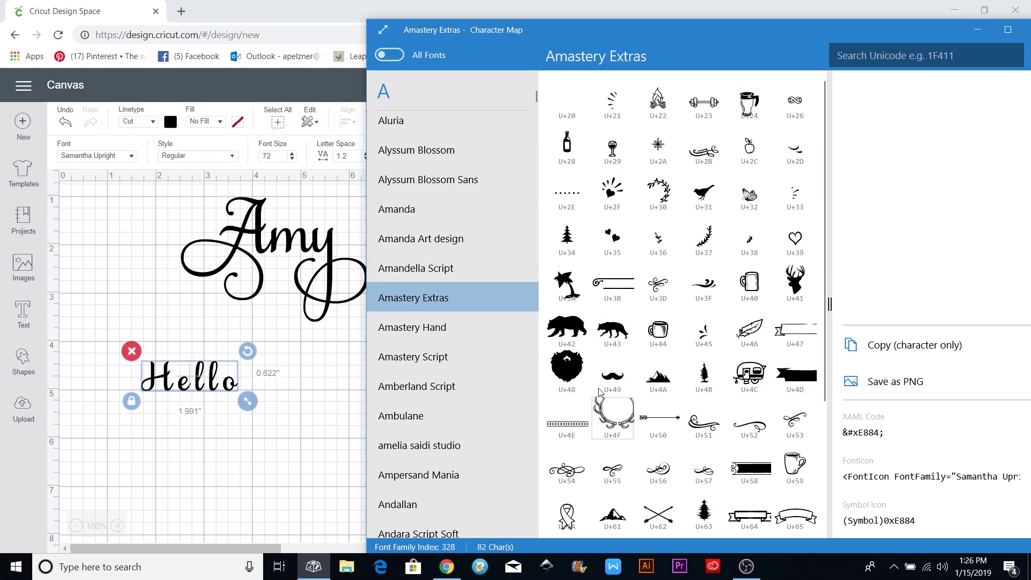
scroll(612, 419, "down", 3)
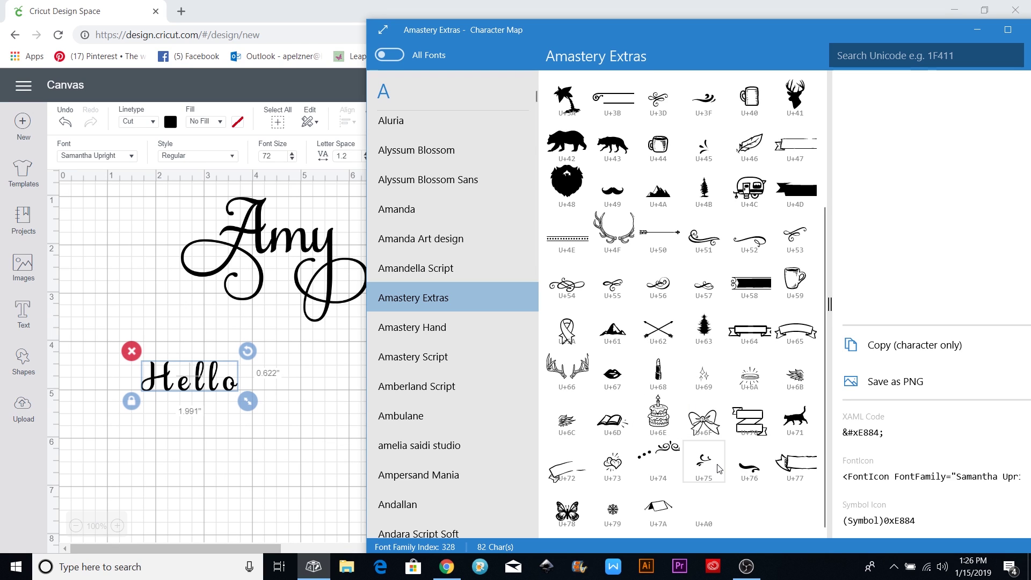
left_click(567, 142)
left_click(900, 347)
- Paste the copied character into a new text box and set it in Amastery Extras to show the bear
left_click(259, 450)
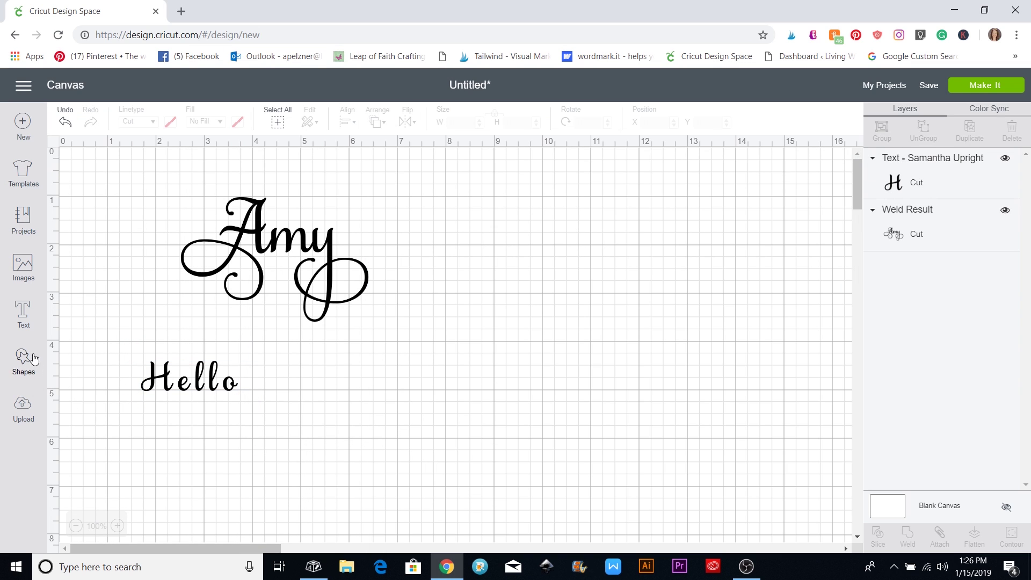
left_click(26, 322)
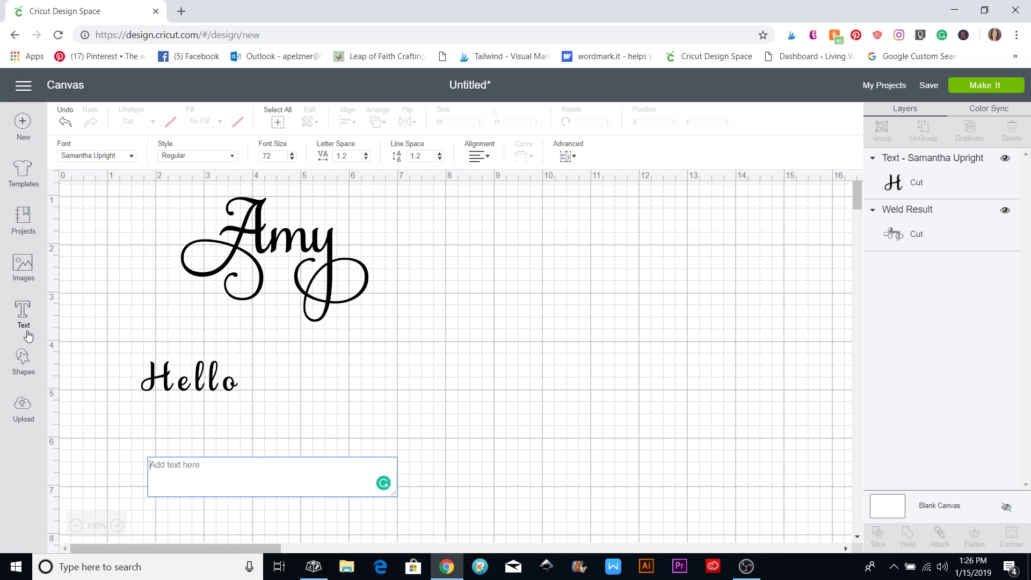
right_click(187, 469)
left_click(239, 350)
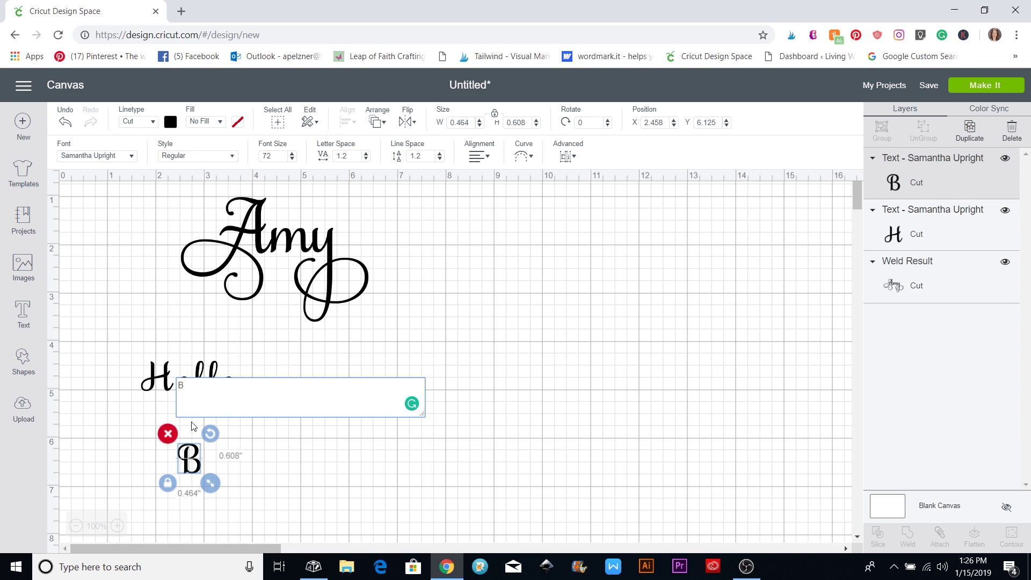
left_click(132, 157)
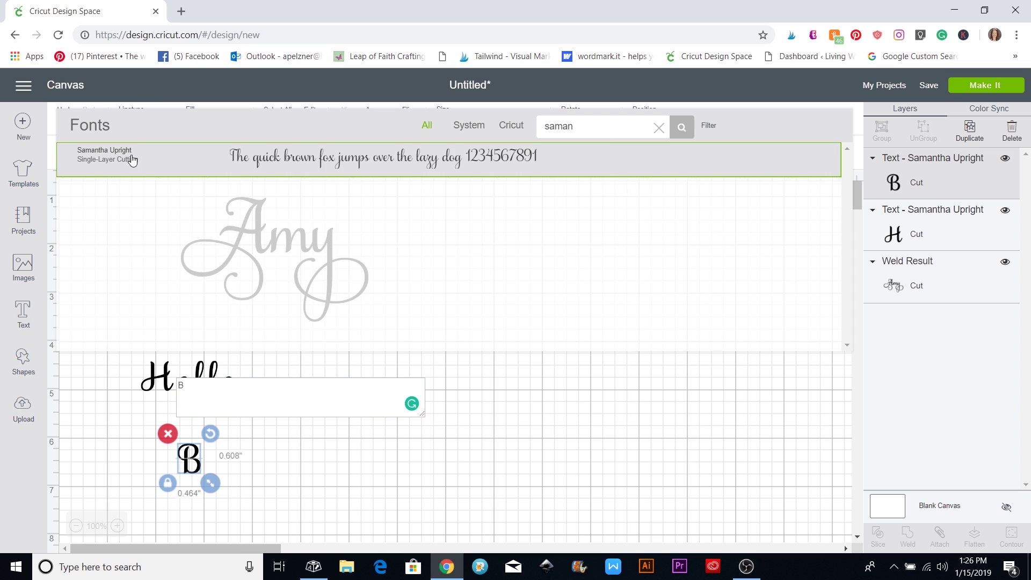
double_click(606, 127)
type("a")
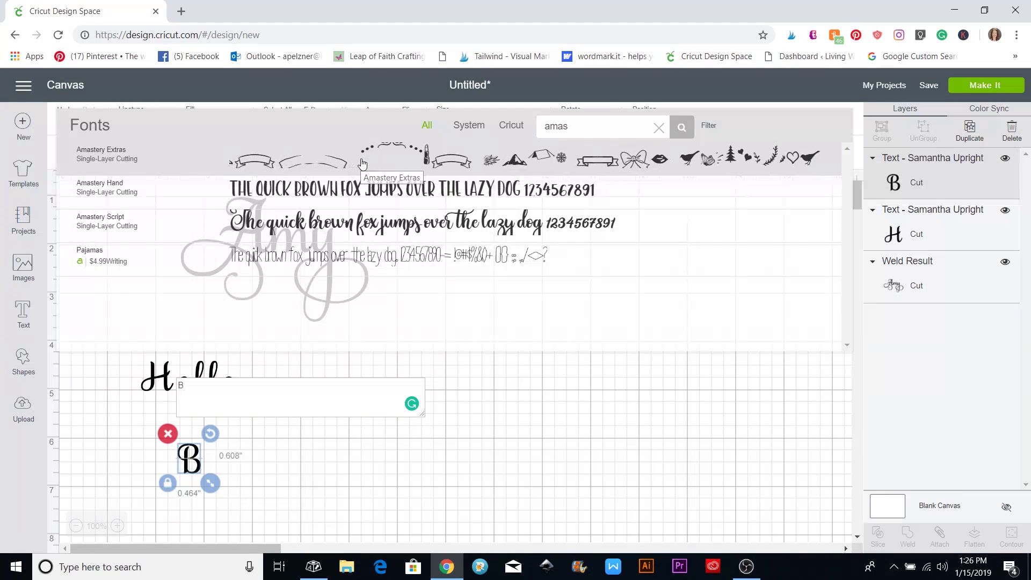
left_click(392, 150)
- Enlarge the bear to 2.576 by 1.384 inches and place it right of Amy
left_click_drag(280, 506, 295, 524)
left_click_drag(245, 469, 521, 338)
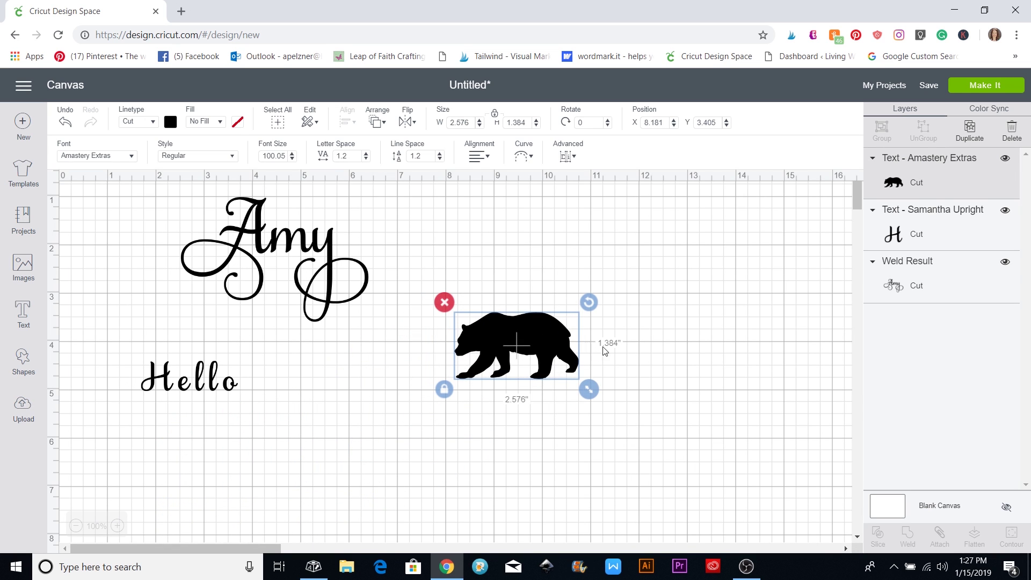
left_click(656, 350)
left_click(562, 358)
left_click(216, 380)
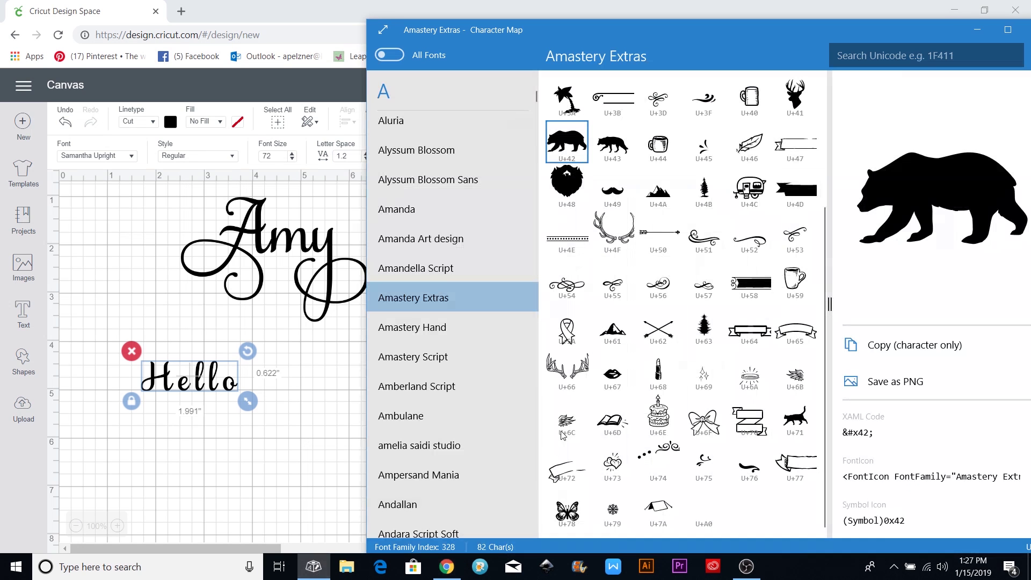
left_click(313, 566)
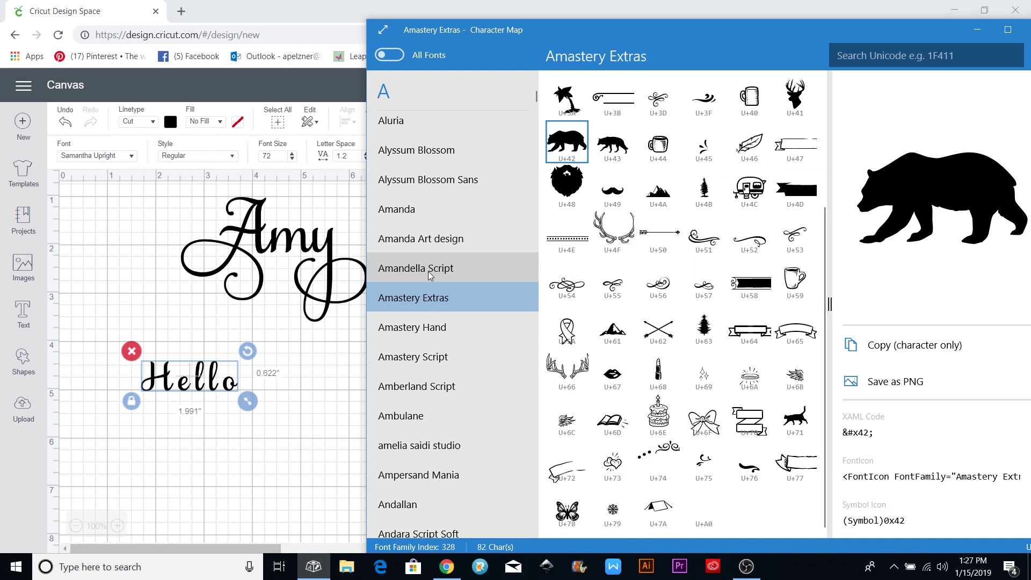
- Browse the Amastery Hand and Arrow Crafter glyph sets in Character Map
left_click(408, 328)
scroll(678, 289, "down", 4)
scroll(678, 290, "down", 10)
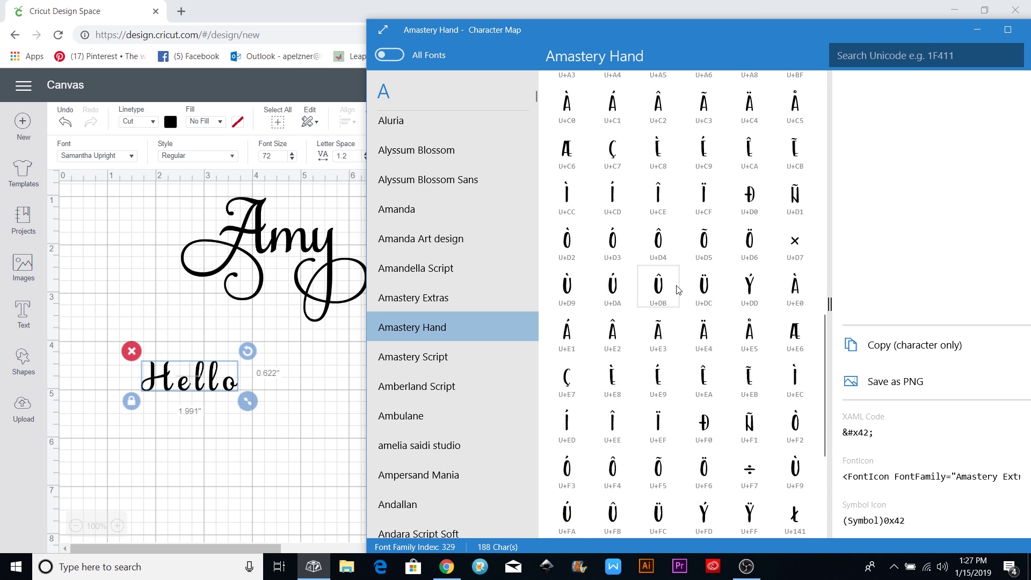
scroll(661, 292, "up", 2)
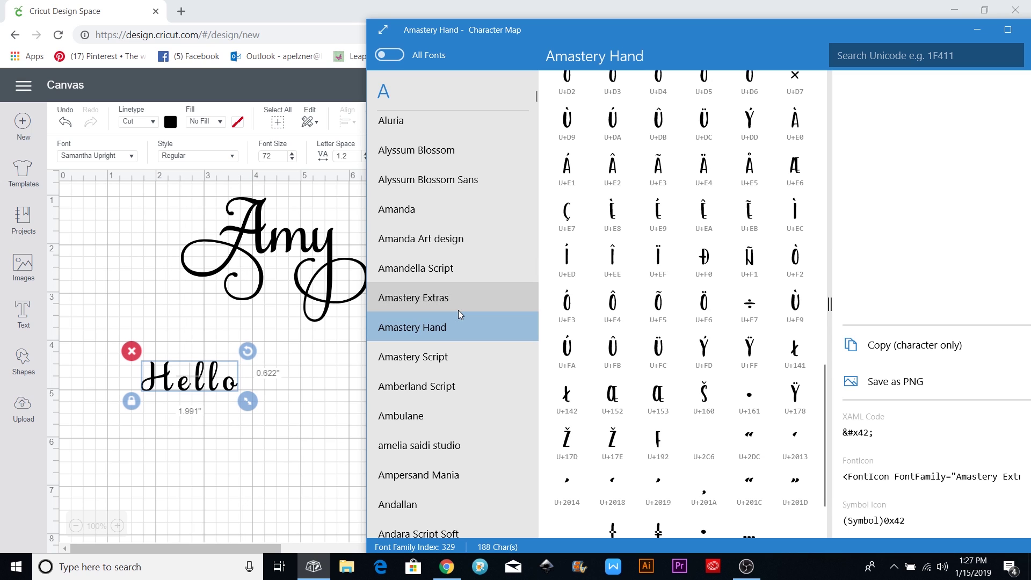
scroll(459, 310, "down", 1)
scroll(458, 311, "down", 7)
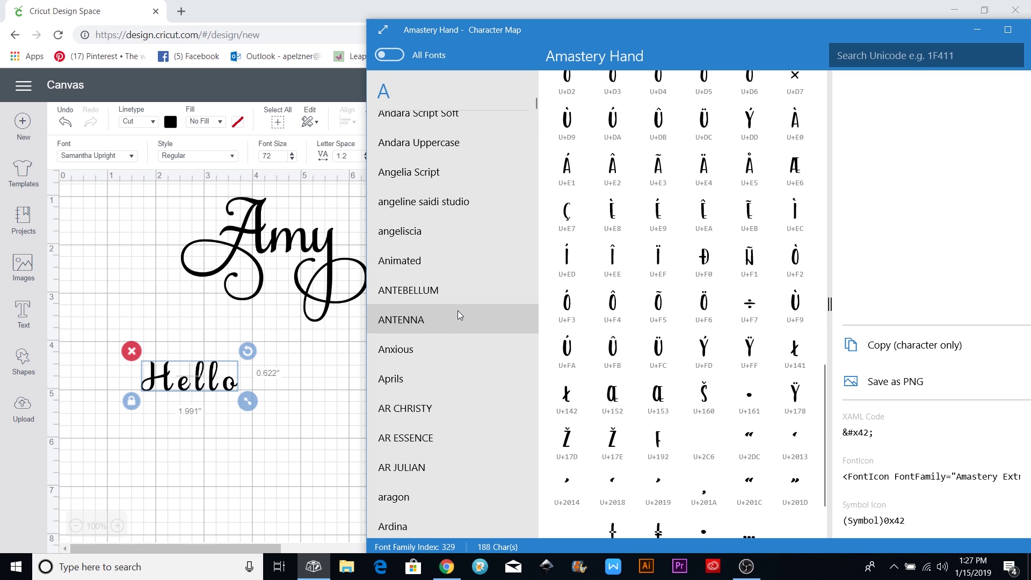
scroll(457, 310, "down", 6)
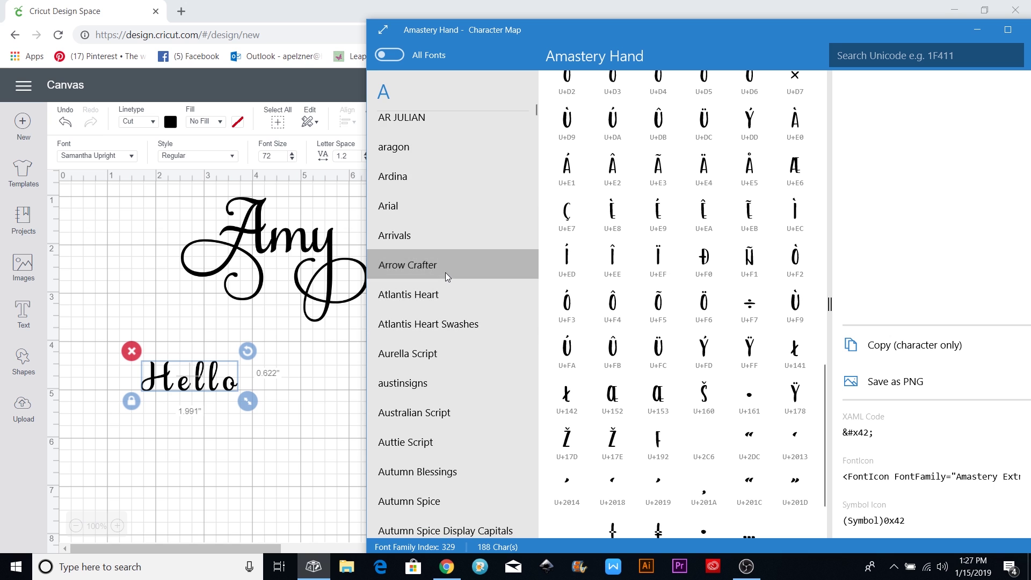
left_click(445, 268)
scroll(692, 313, "down", 1)
scroll(692, 312, "down", 5)
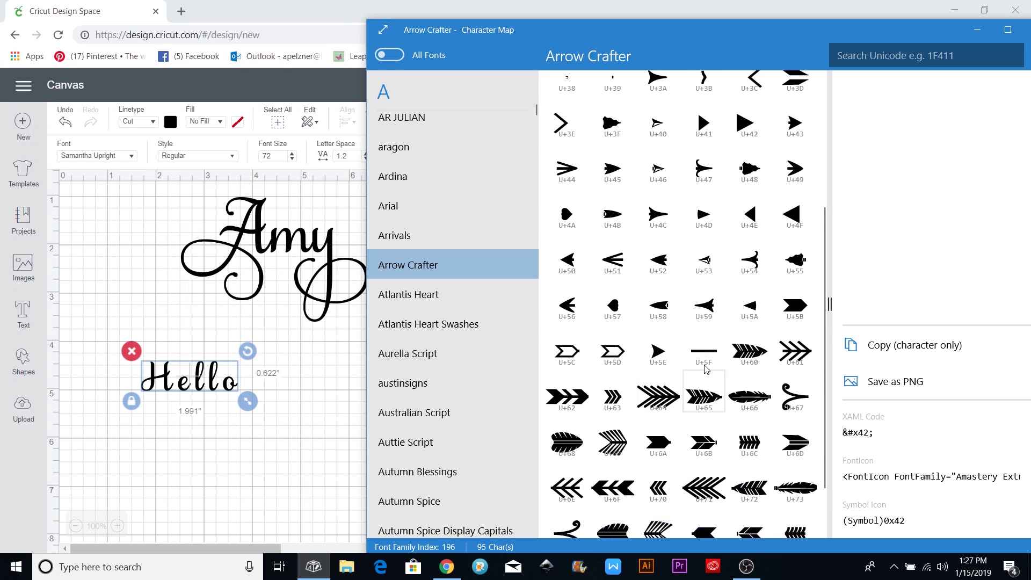
scroll(605, 498, "up", 6)
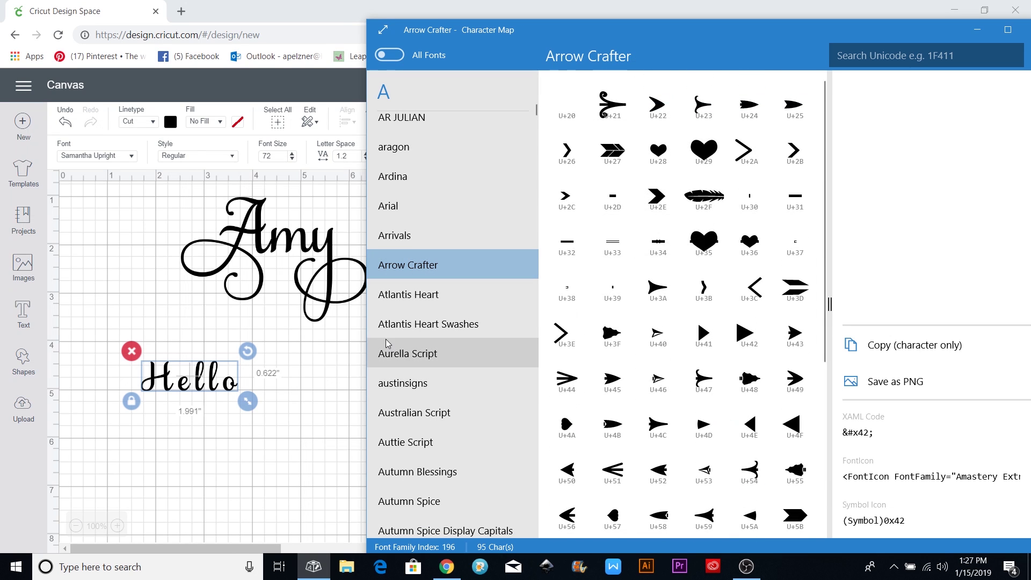
- Look through Atlantis Heart Swashes, then scroll down the Australian Script glyph grid
left_click(411, 326)
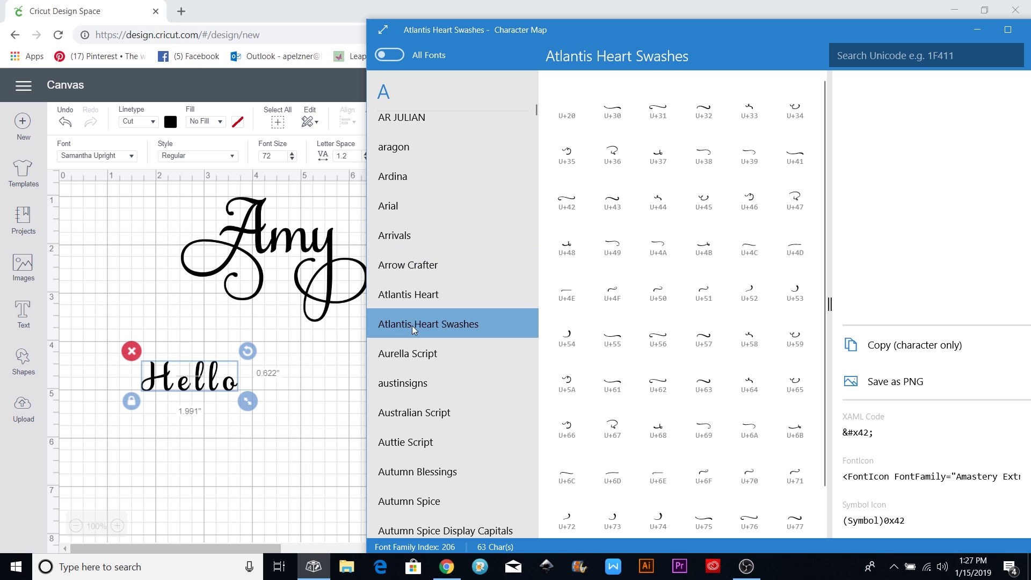
scroll(672, 381, "down", 1)
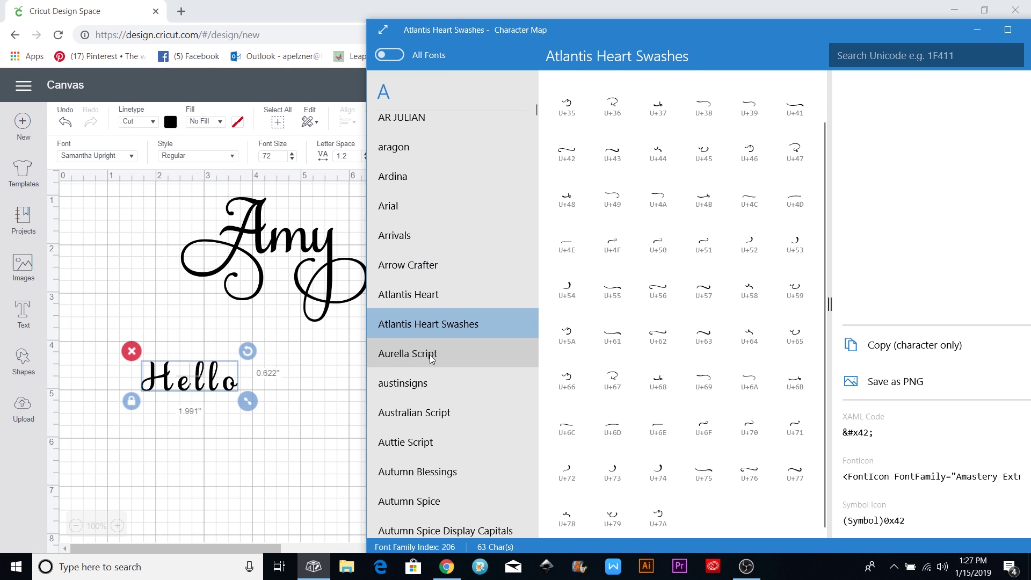
scroll(432, 359, "down", 2)
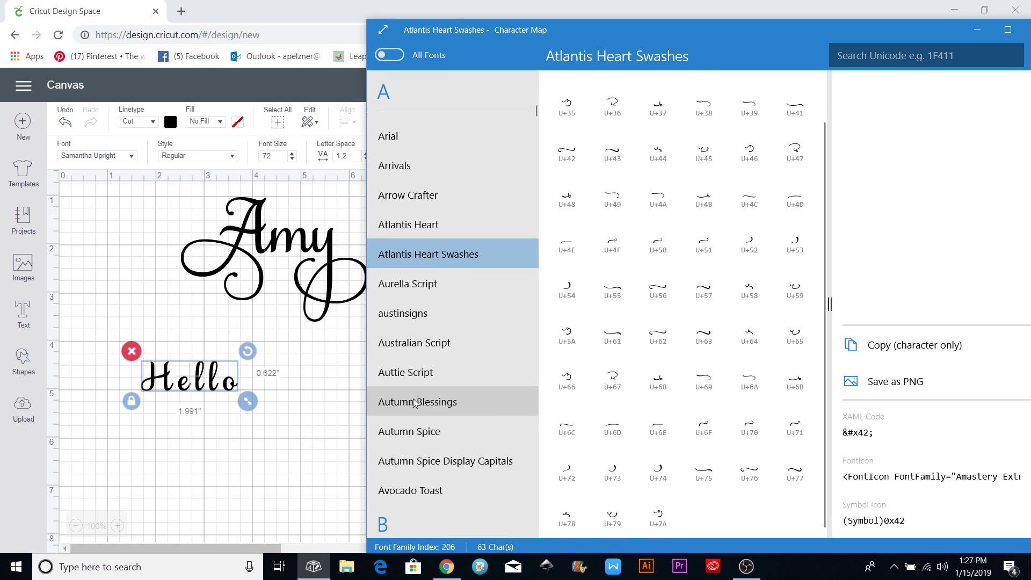
left_click(413, 350)
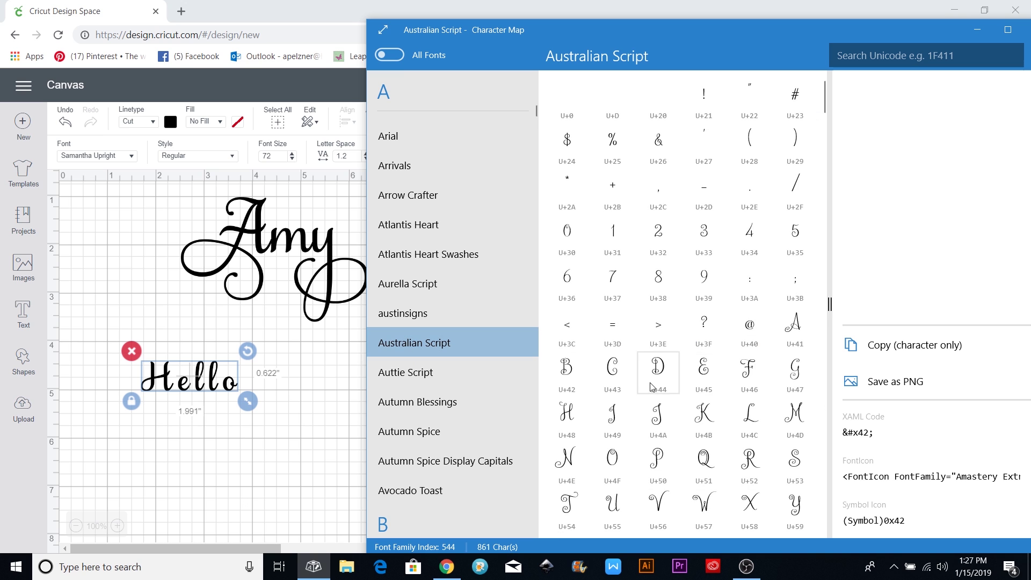
scroll(655, 385, "down", 15)
scroll(651, 386, "down", 5)
scroll(650, 386, "down", 10)
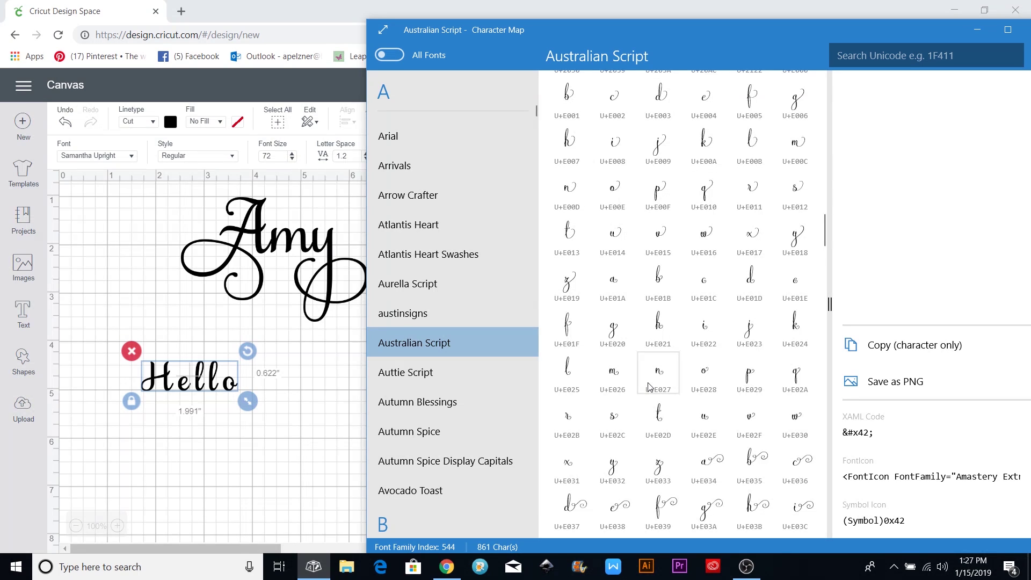
scroll(650, 386, "down", 4)
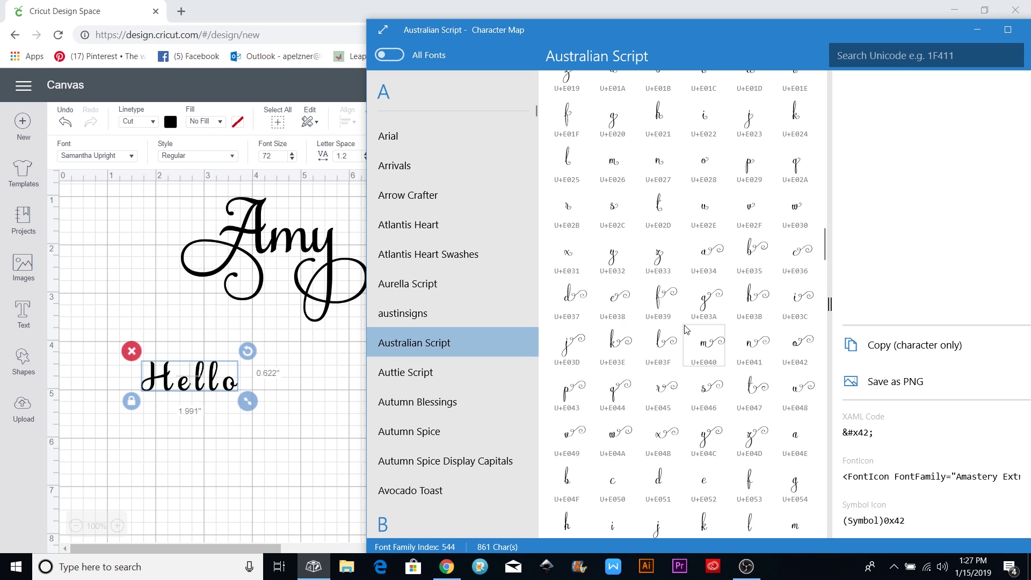
scroll(702, 350, "down", 2)
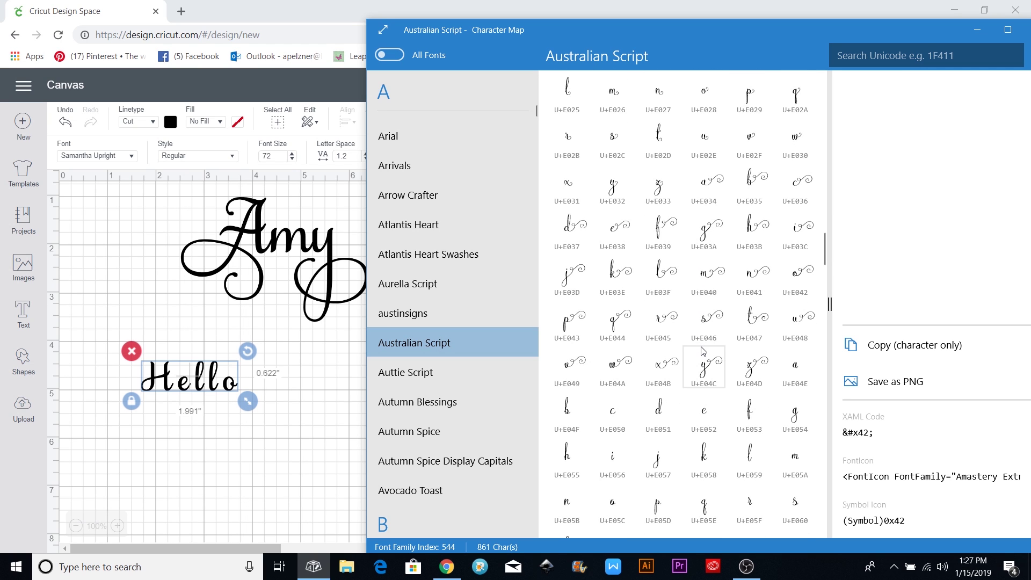
- Copy the Australian Script swash o glyph U+E042 and return to the Cricut canvas
left_click(797, 273)
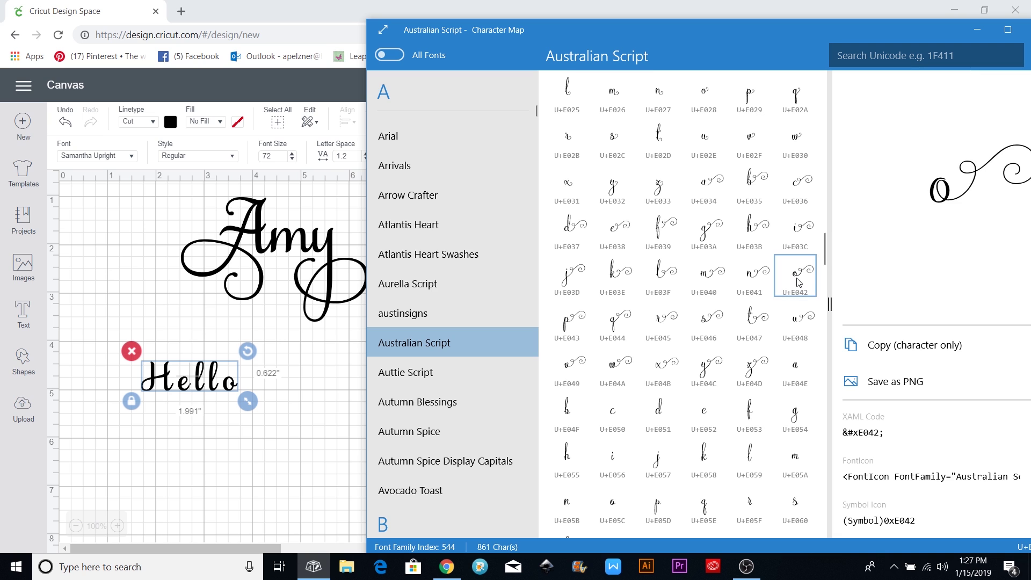
left_click(886, 344)
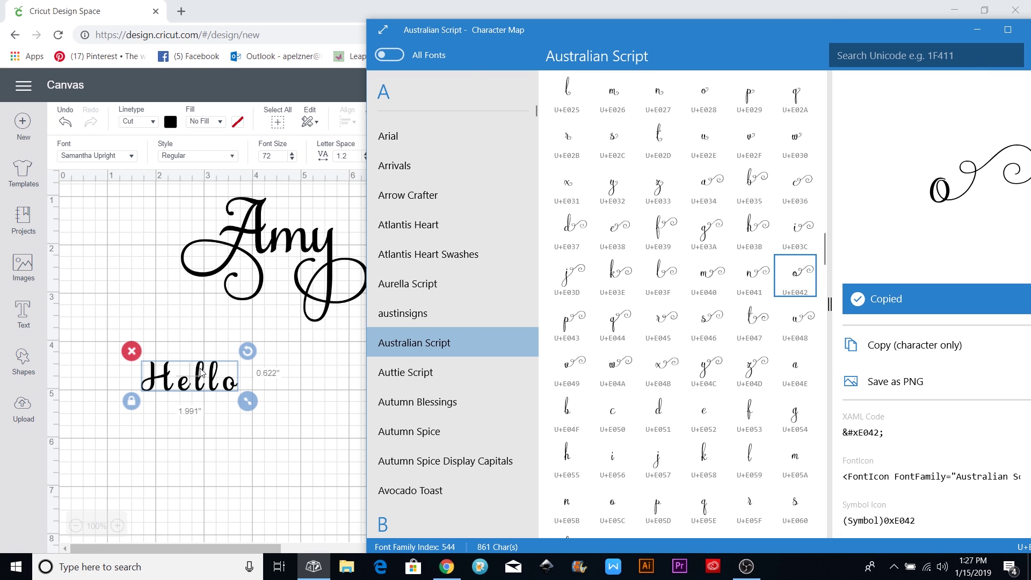
left_click(198, 379)
left_click(135, 242)
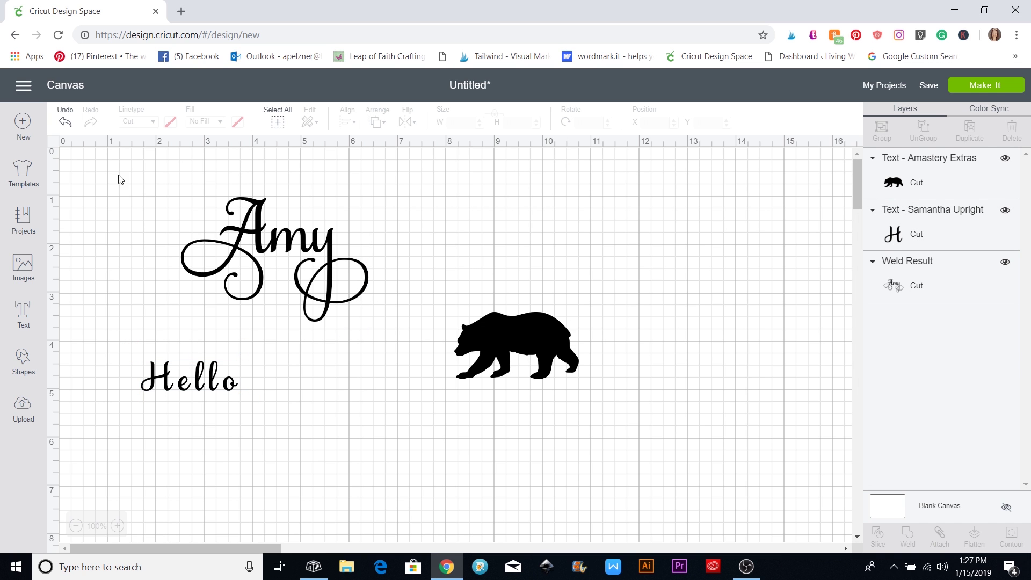
- Change the Hello text's font to Australian Script
left_click(214, 381)
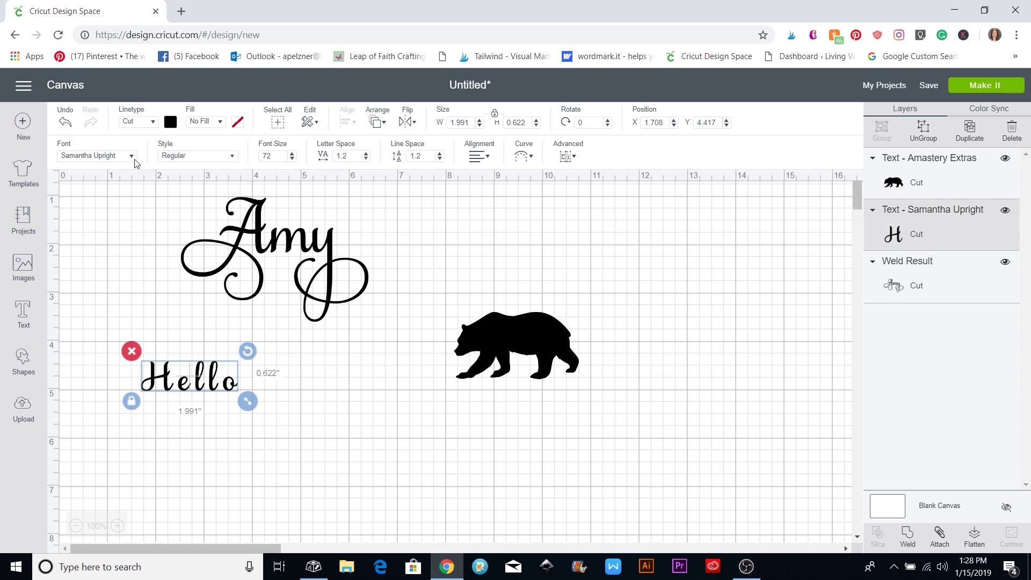
left_click(132, 156)
double_click(583, 121)
type("aust")
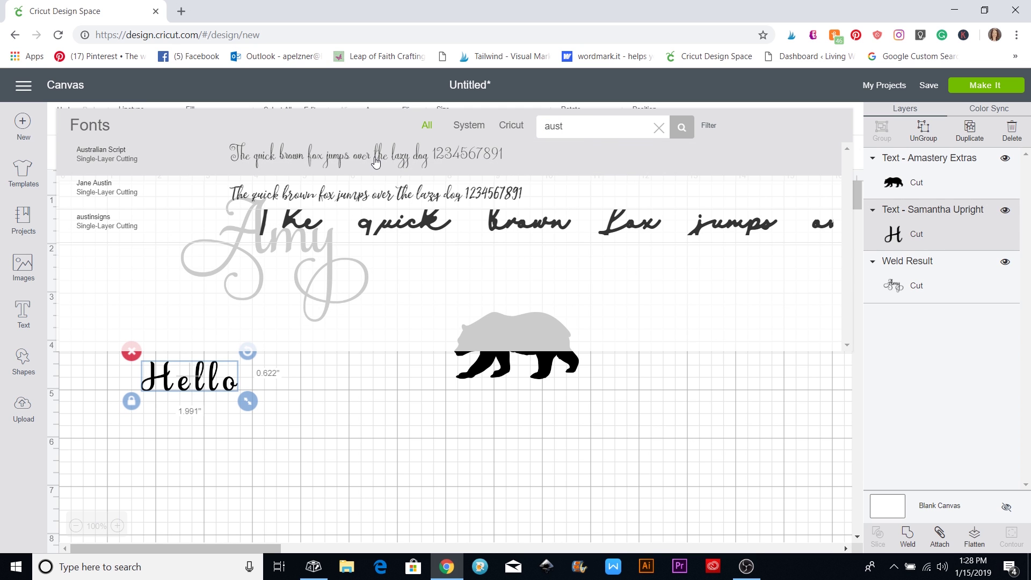
left_click(379, 161)
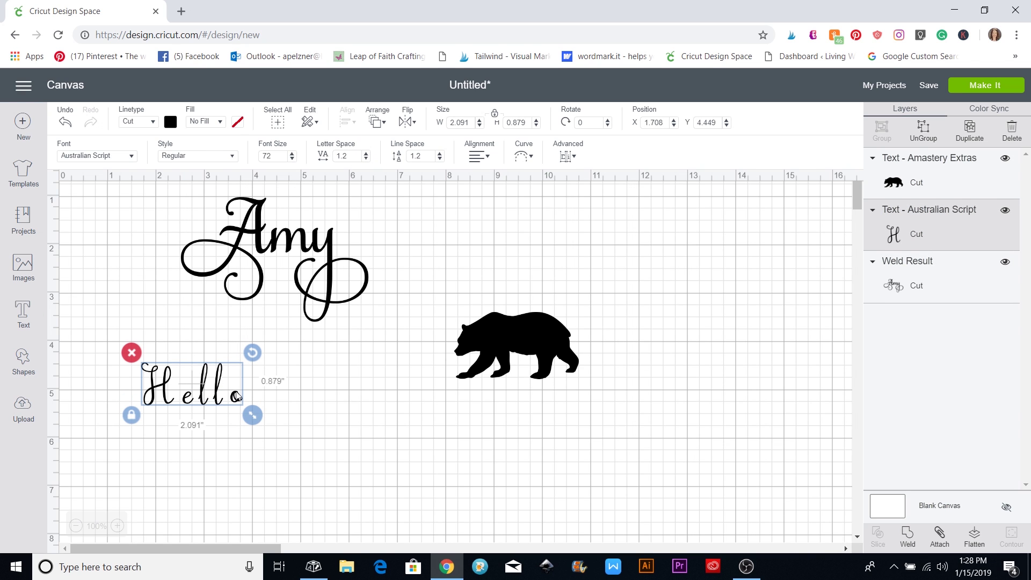
- Replace Hello's final o with the pasted swash o glyph
left_click(237, 397)
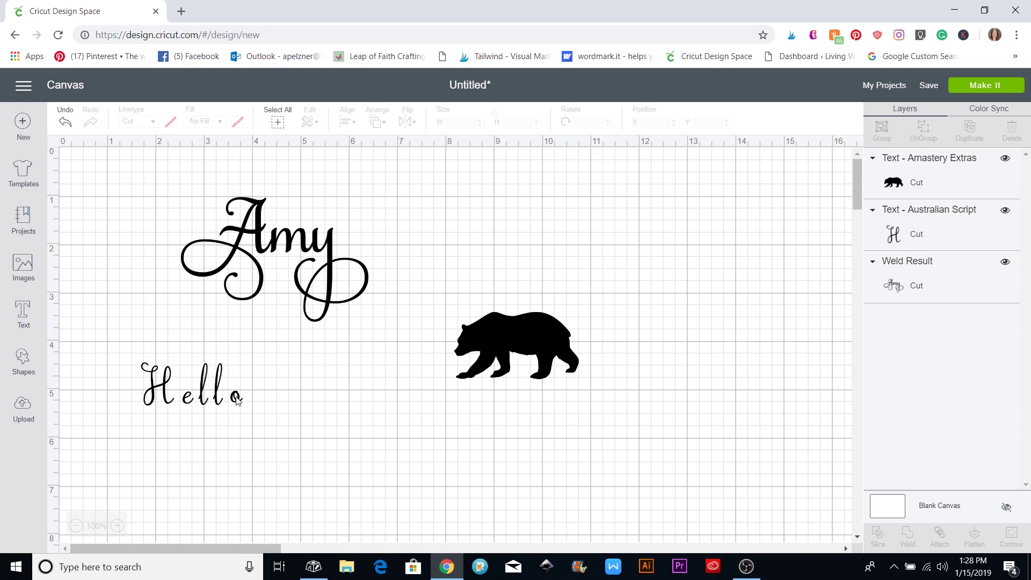
double_click(239, 402)
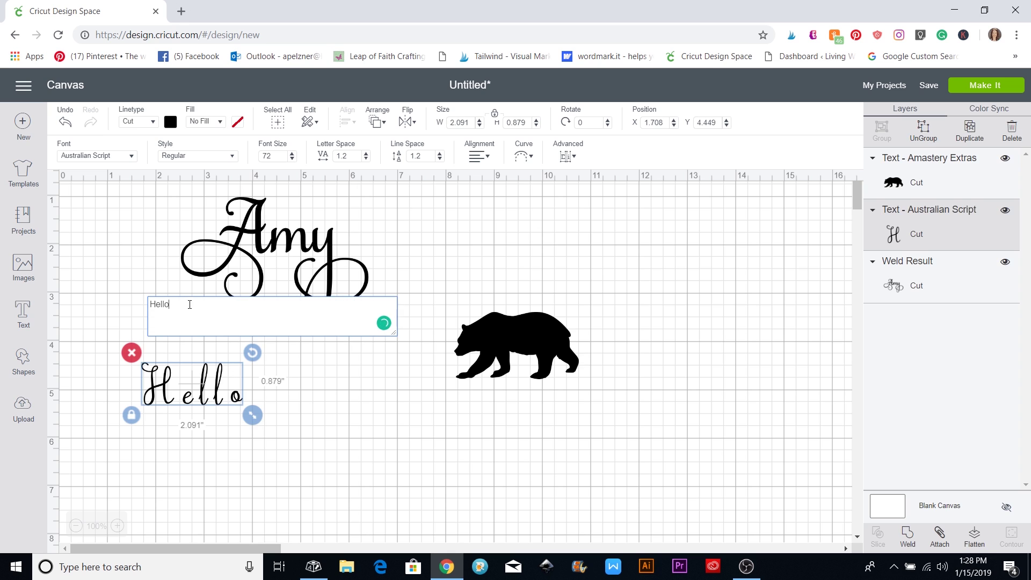
key("BackSpace")
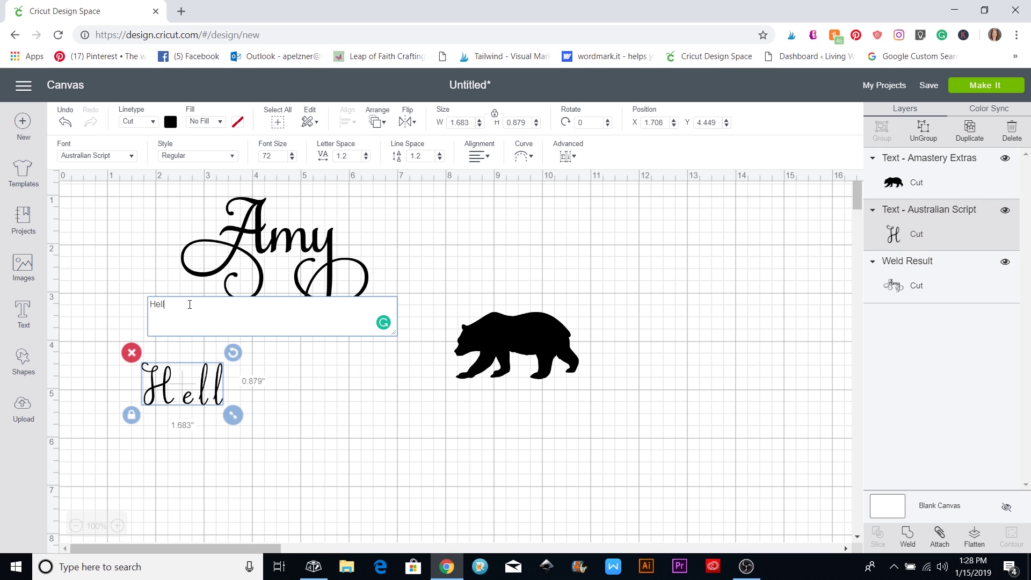
right_click(189, 305)
left_click(223, 406)
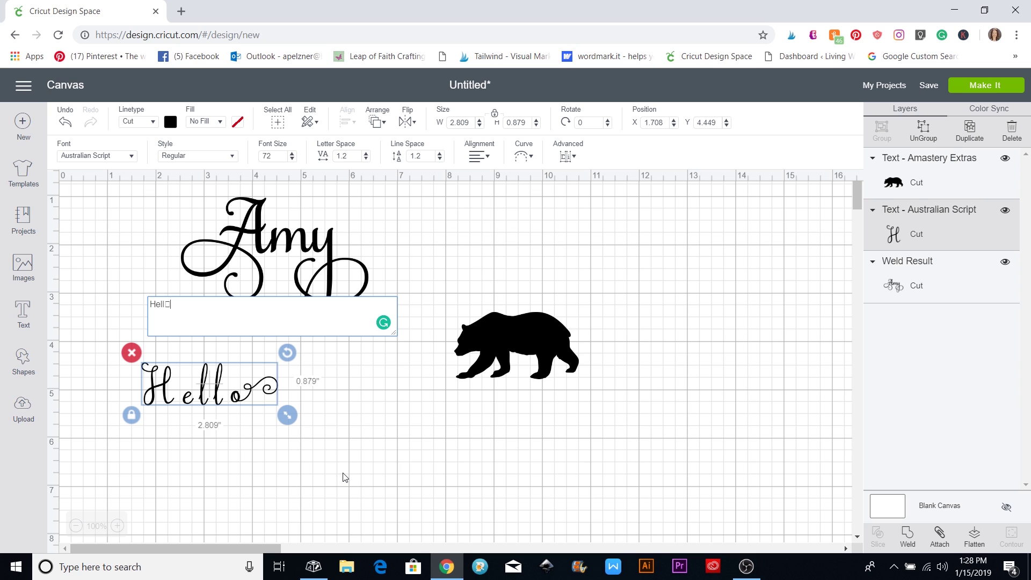
left_click(314, 567)
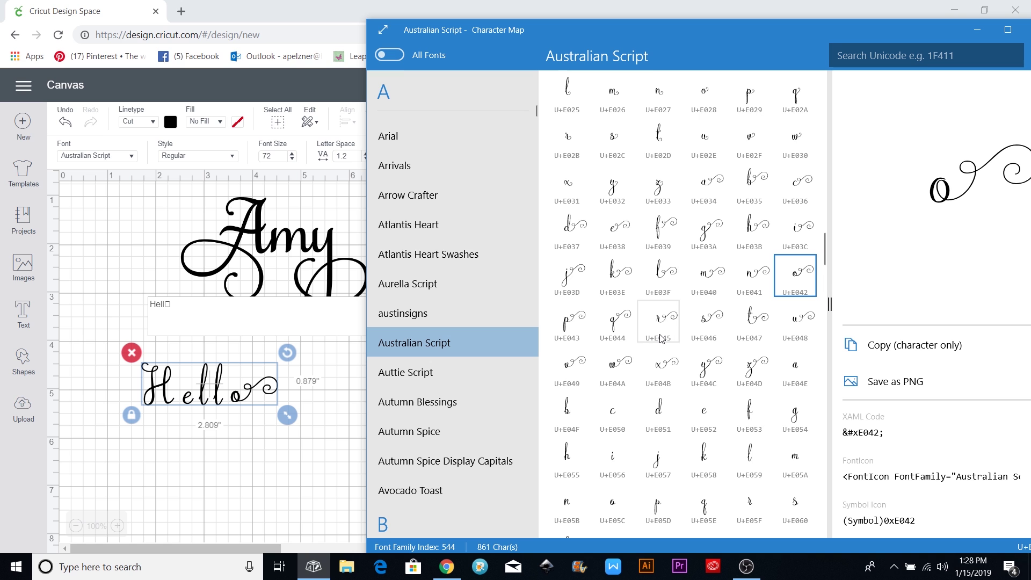
- Copy Australian Script's flourished capital H glyph U+E192 and return to the Hello text
scroll(660, 338, "down", 10)
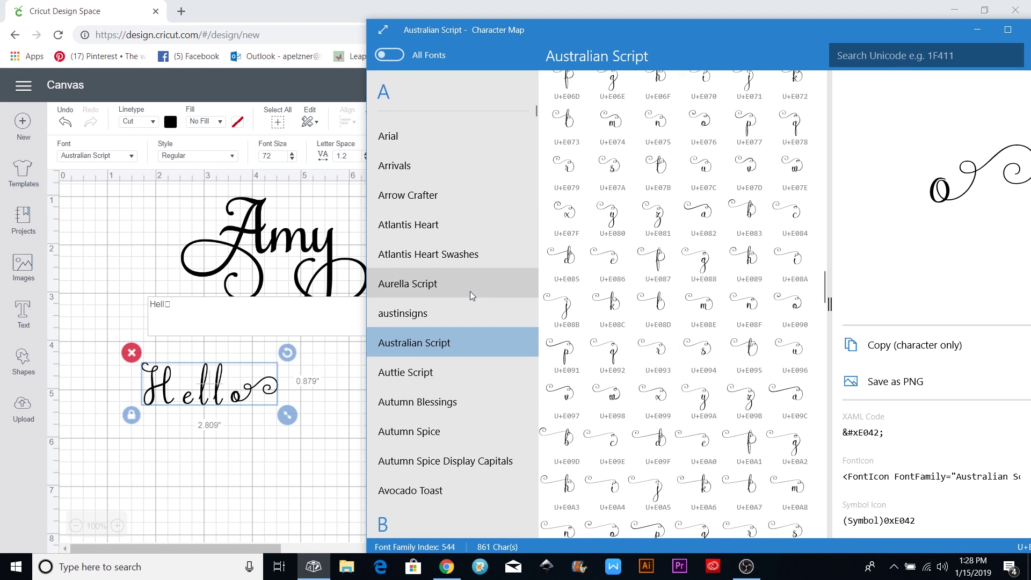
scroll(654, 447, "down", 10)
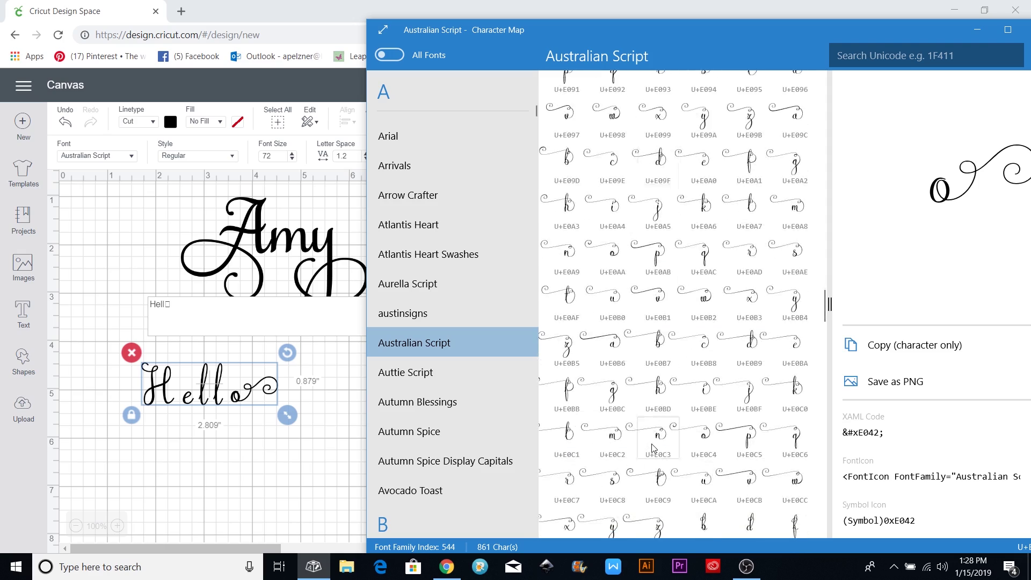
scroll(654, 447, "down", 20)
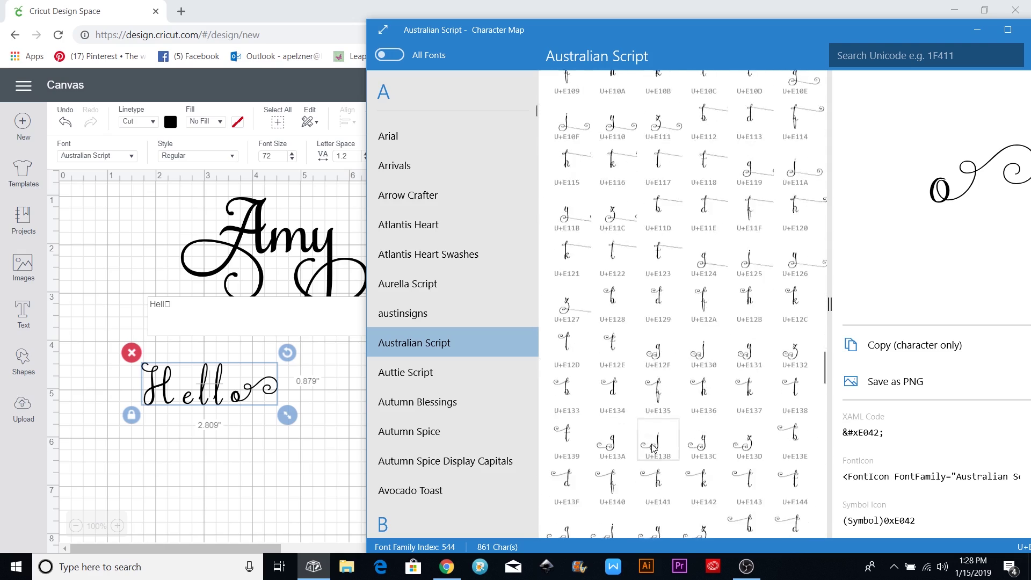
scroll(653, 446, "down", 6)
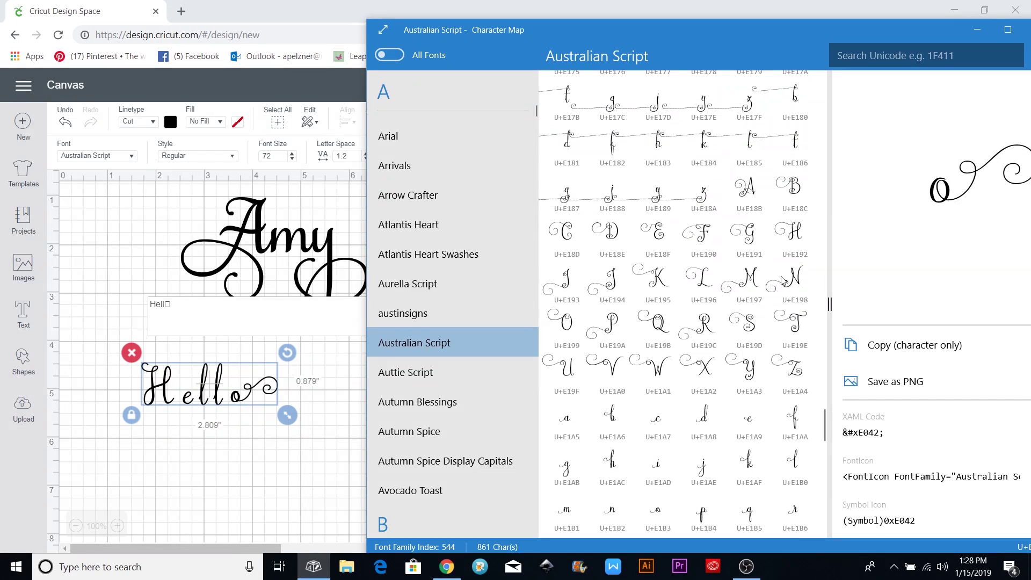
left_click(799, 236)
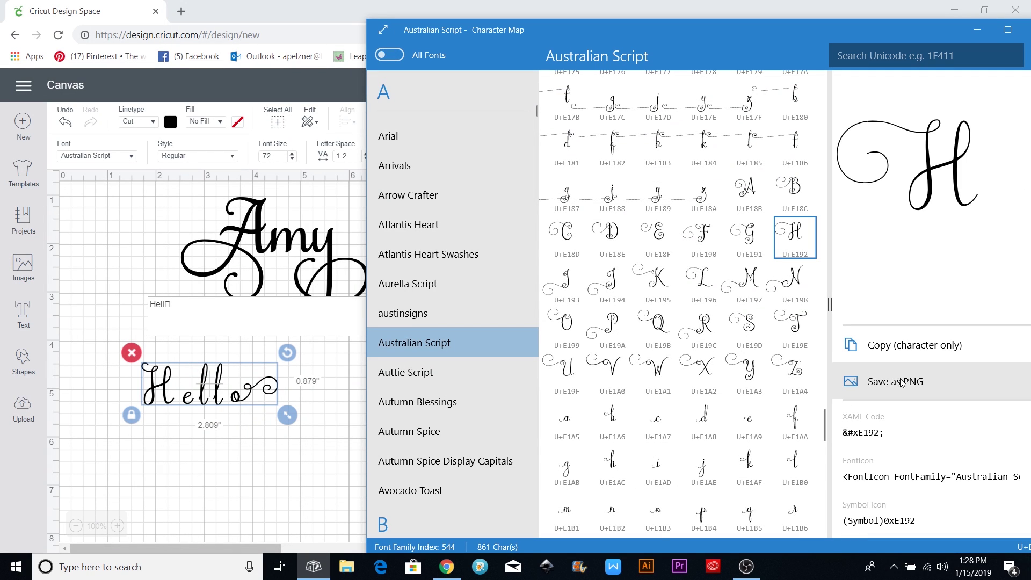
left_click(915, 346)
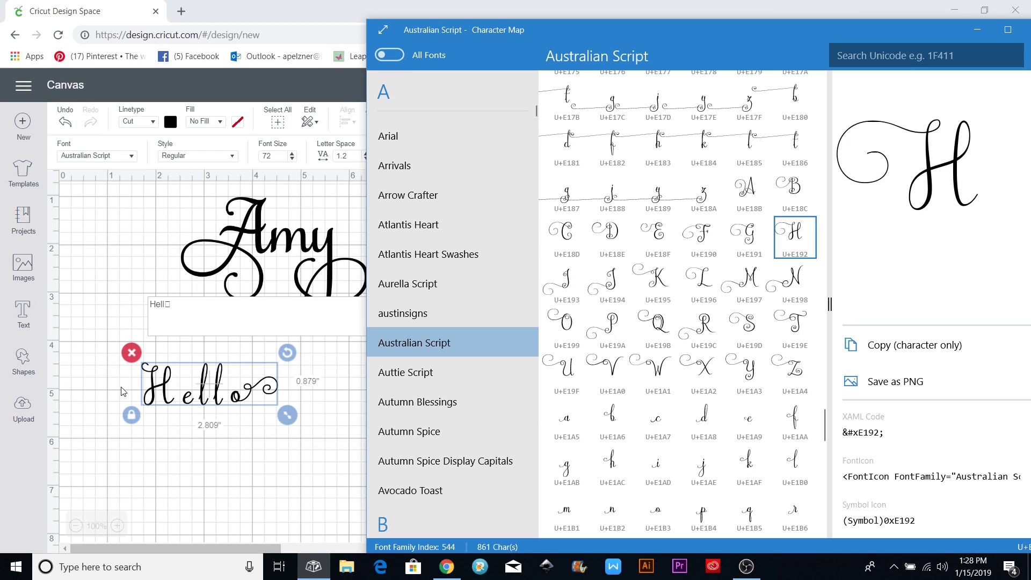
left_click(159, 304)
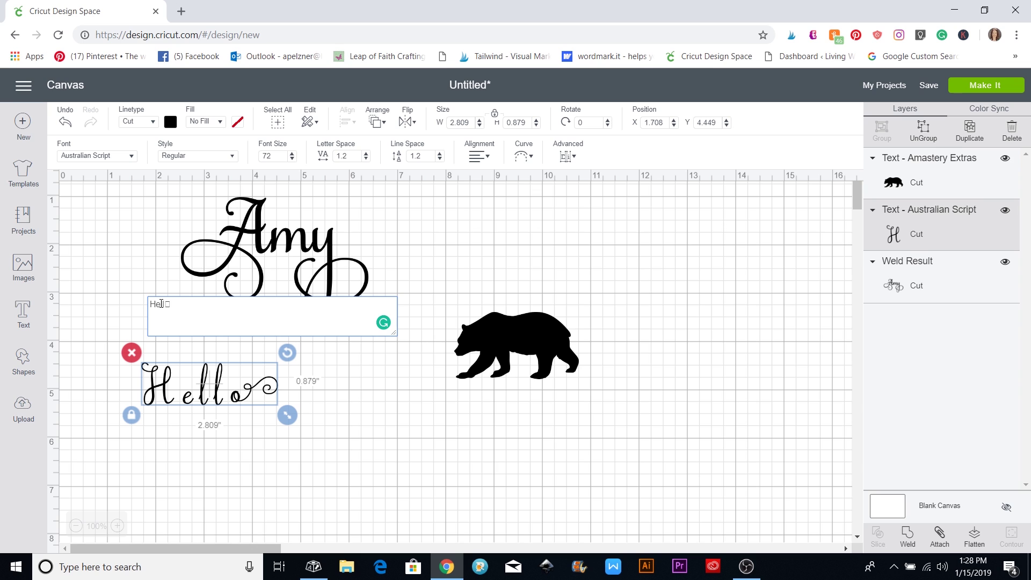
- Swap Hello's plain H for the pasted swash H
key("BackSpace")
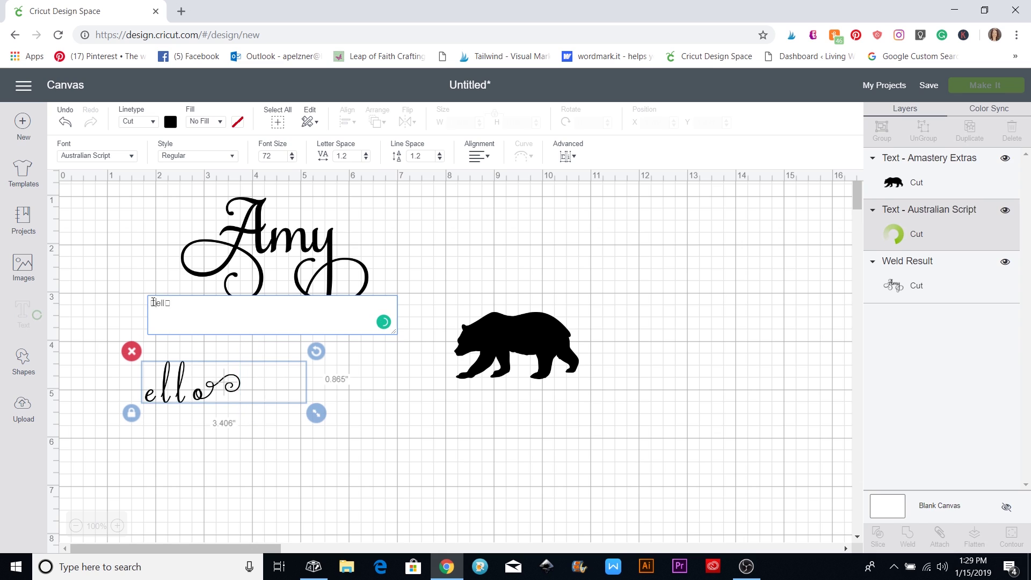
key("ctrl+v")
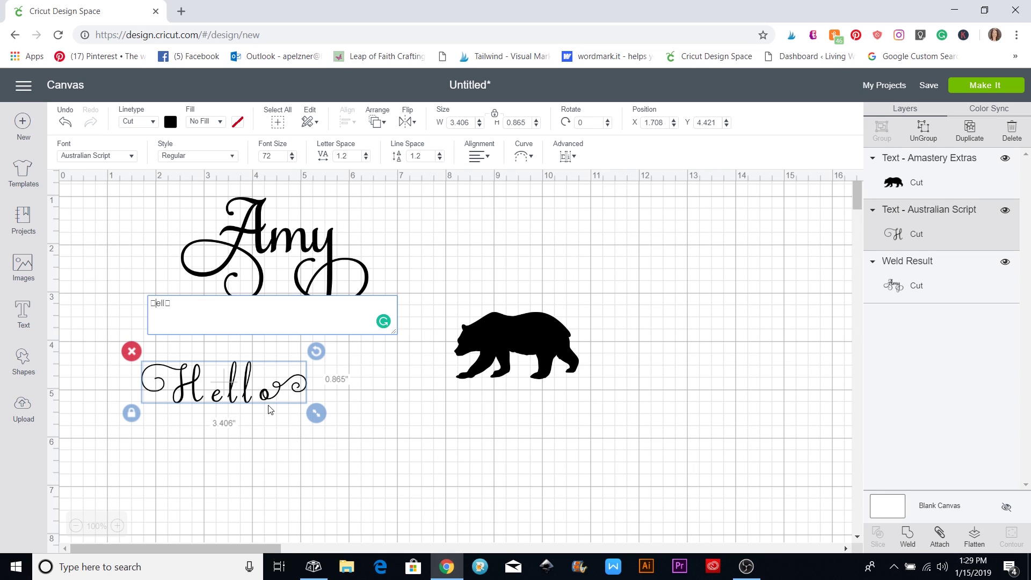
left_click(366, 161)
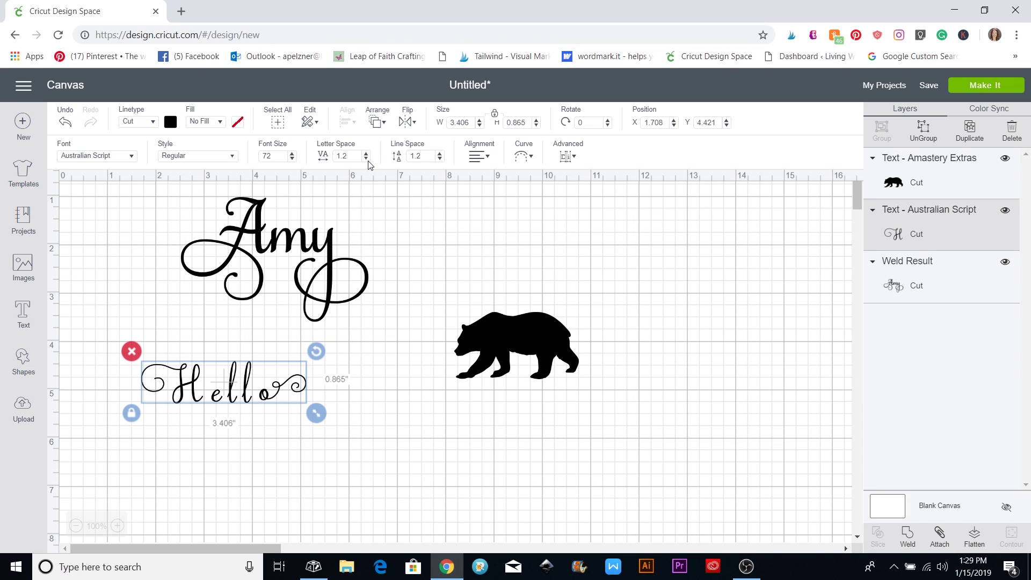
- Step Hello's letter spacing down to -0.1
left_click(366, 159)
left_click(366, 159)
left_click(366, 158)
left_click(366, 159)
left_click(367, 158)
left_click(366, 159)
left_click(367, 159)
left_click(366, 158)
left_click(366, 158)
left_click(366, 159)
left_click(366, 159)
left_click(367, 159)
left_click(366, 159)
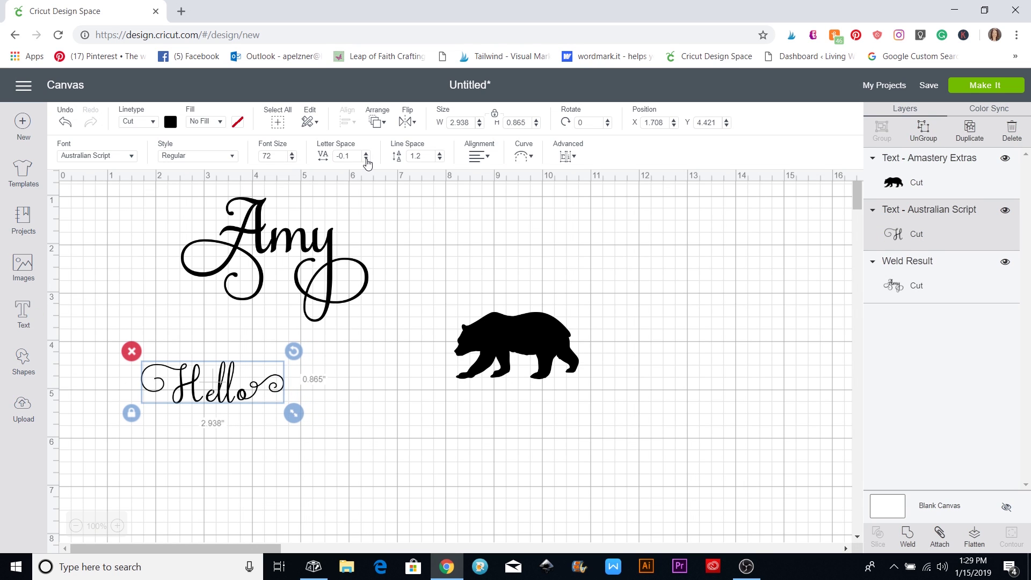
left_click(295, 414)
- Enlarge Hello to about 5.86 inches wide and position it under Amy, moving Amy up
left_click_drag(296, 415, 435, 455)
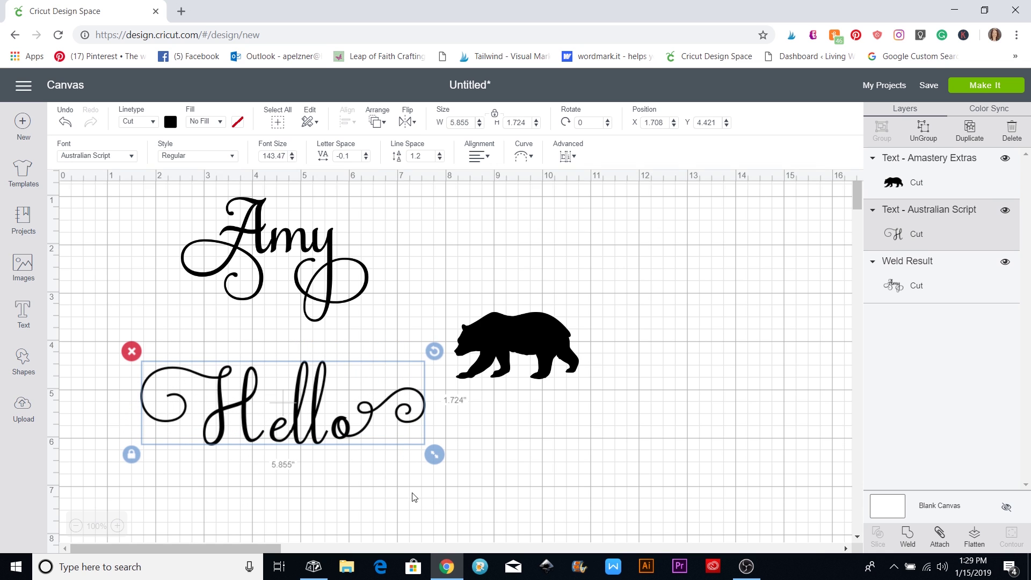
left_click(118, 526)
left_click(118, 526)
left_click_drag(352, 491, 300, 401)
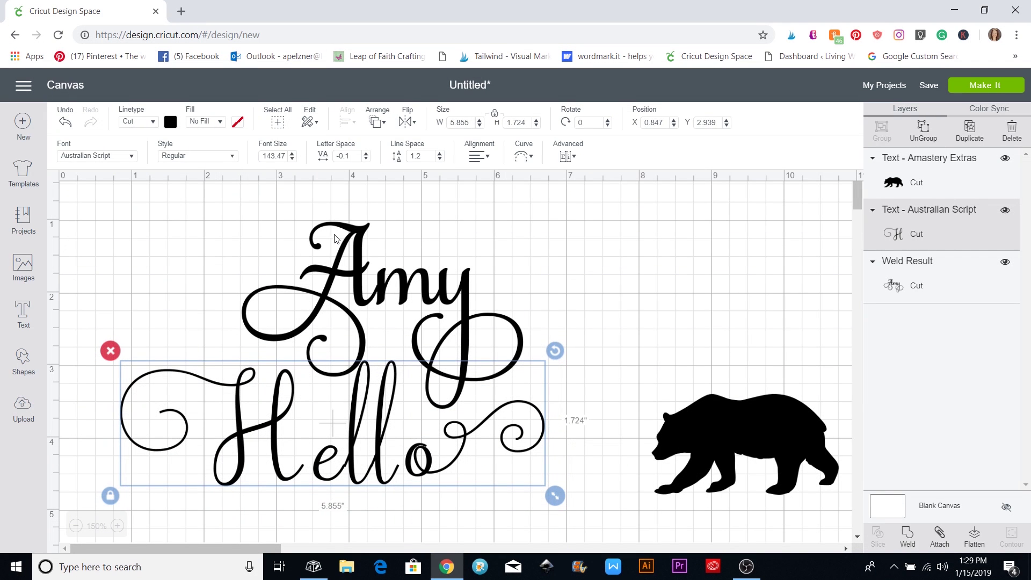
left_click_drag(375, 279, 391, 224)
left_click(357, 417)
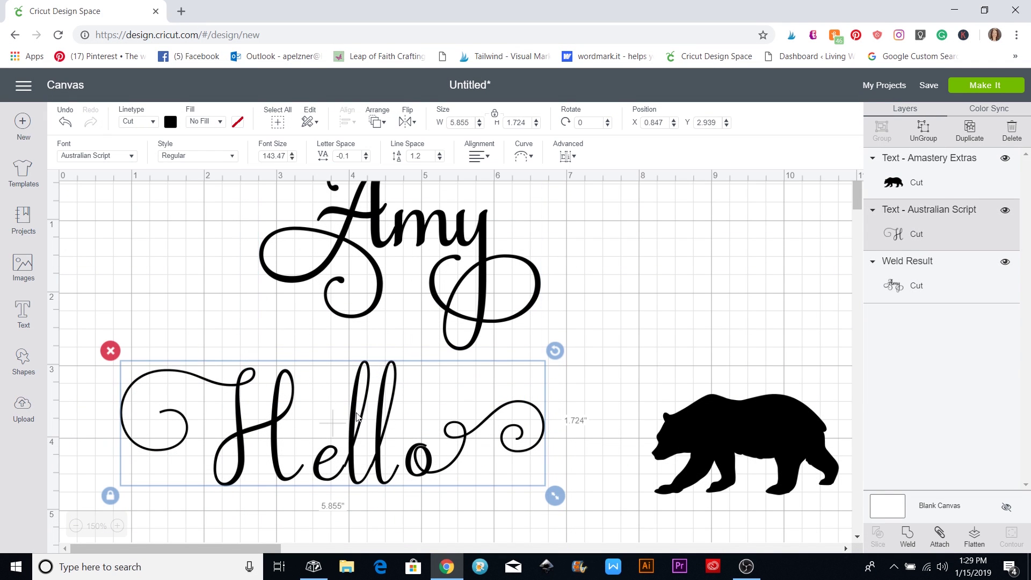
- Set Hello's letter spacing to -0.2, nudge it right, and ungroup it into separate letters
left_click(366, 160)
left_click(367, 160)
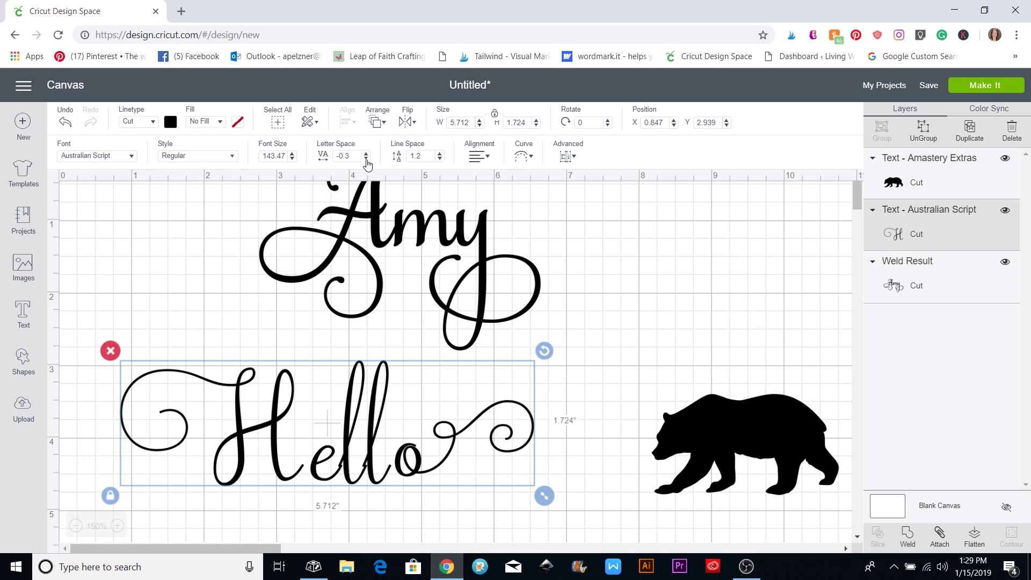
left_click(366, 154)
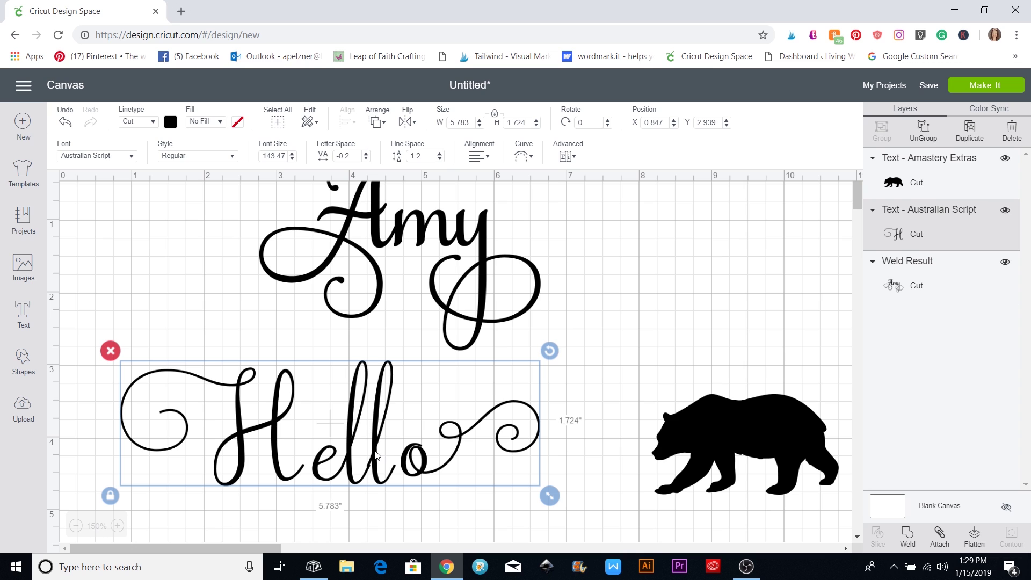
left_click(376, 455)
left_click_drag(378, 455, 381, 455)
left_click(915, 135)
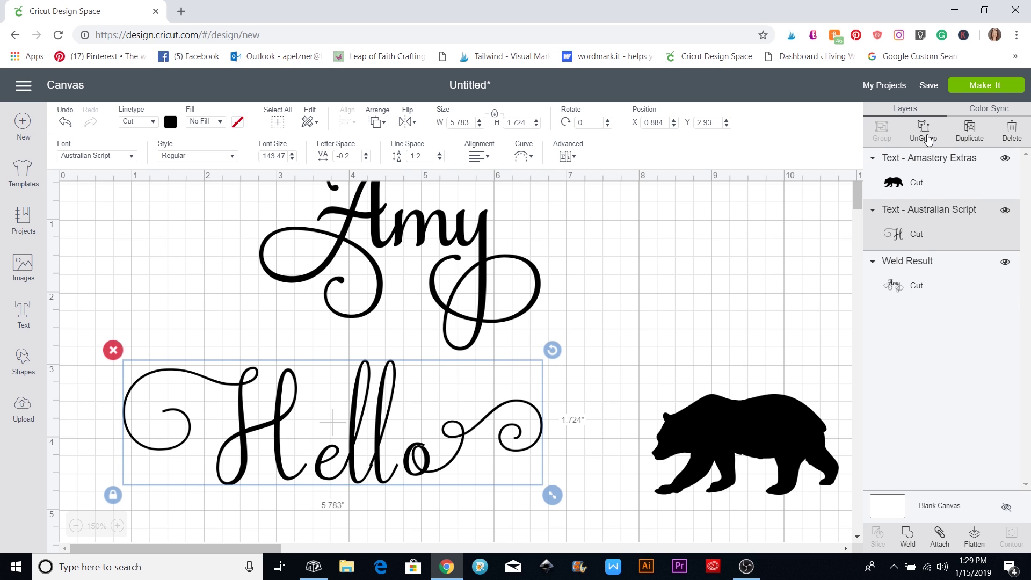
- Nudge the o's swirl tail left and the H right to close up Hello's letters
left_click(379, 468)
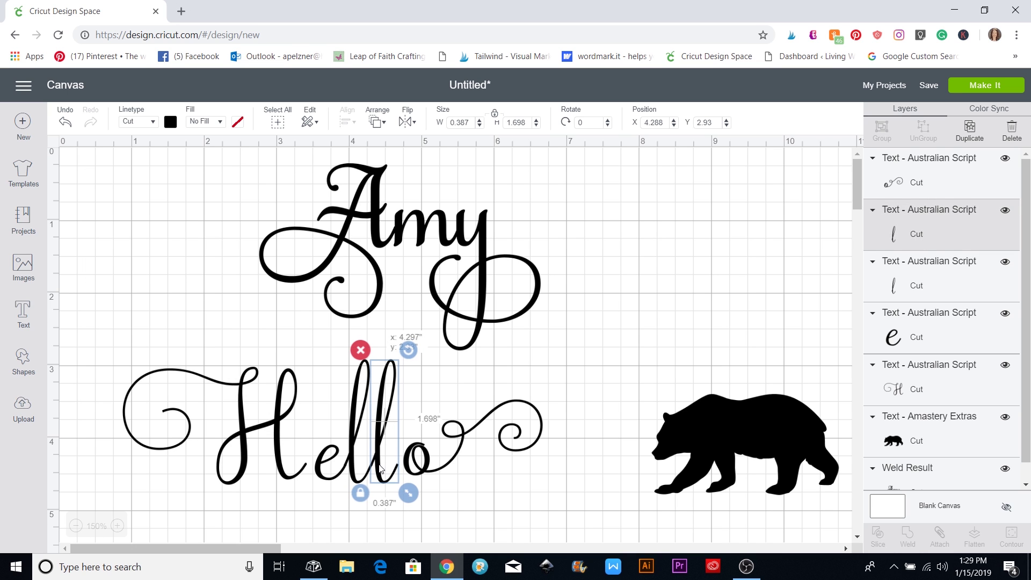
left_click(441, 501)
left_click(424, 471)
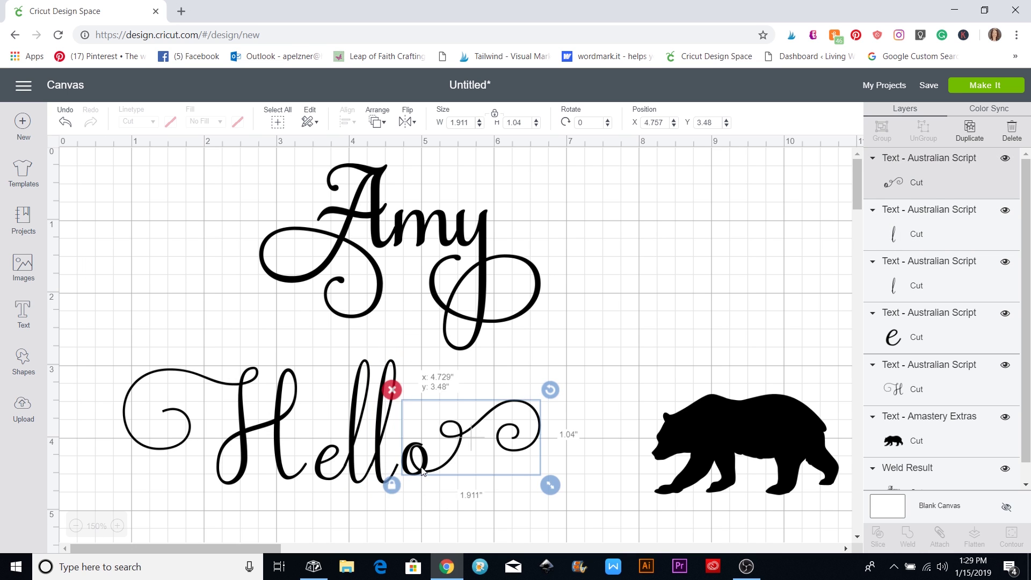
left_click_drag(424, 471, 418, 471)
left_click(465, 521)
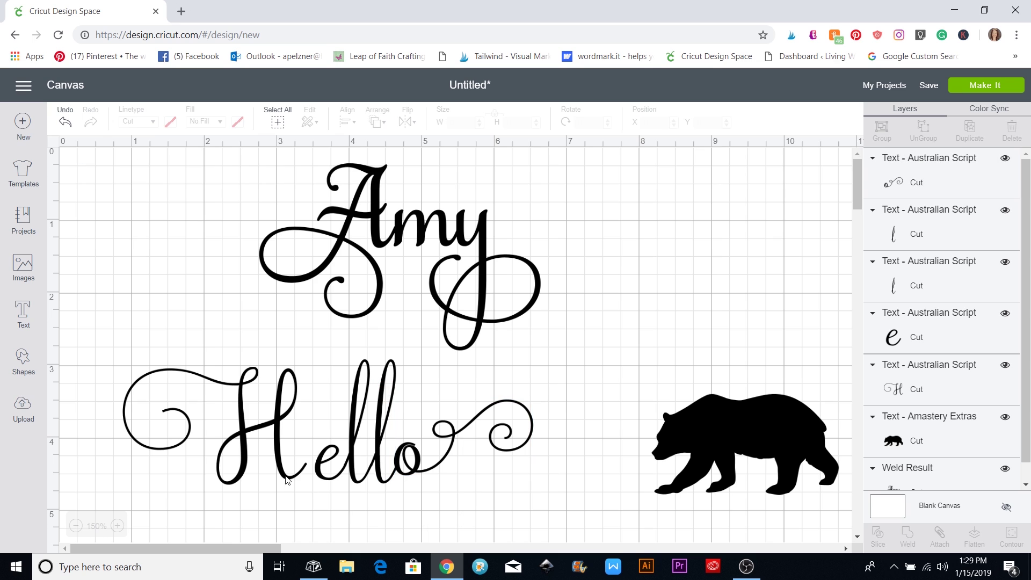
left_click_drag(289, 477, 299, 481)
left_click(483, 527)
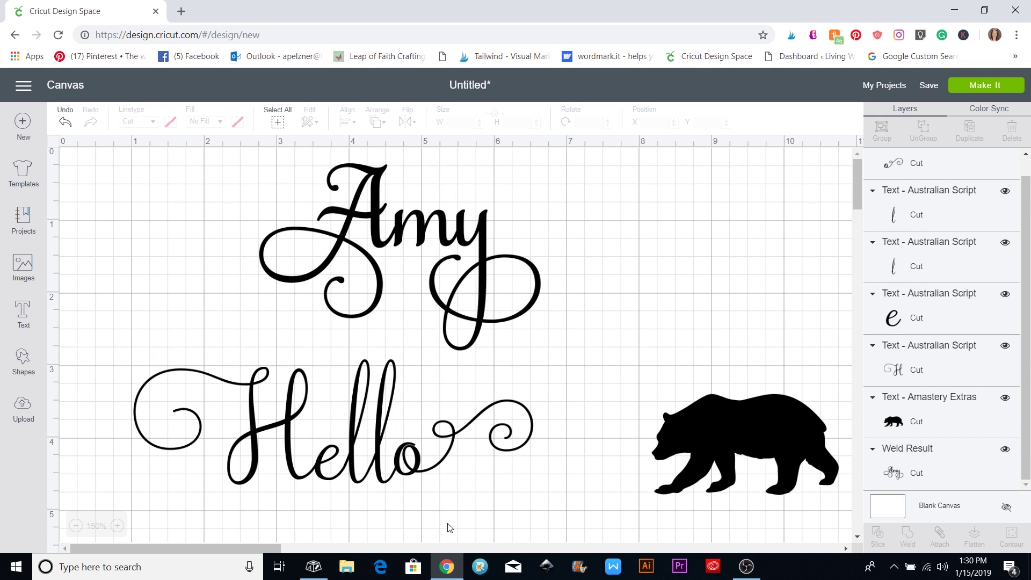
left_click(384, 480)
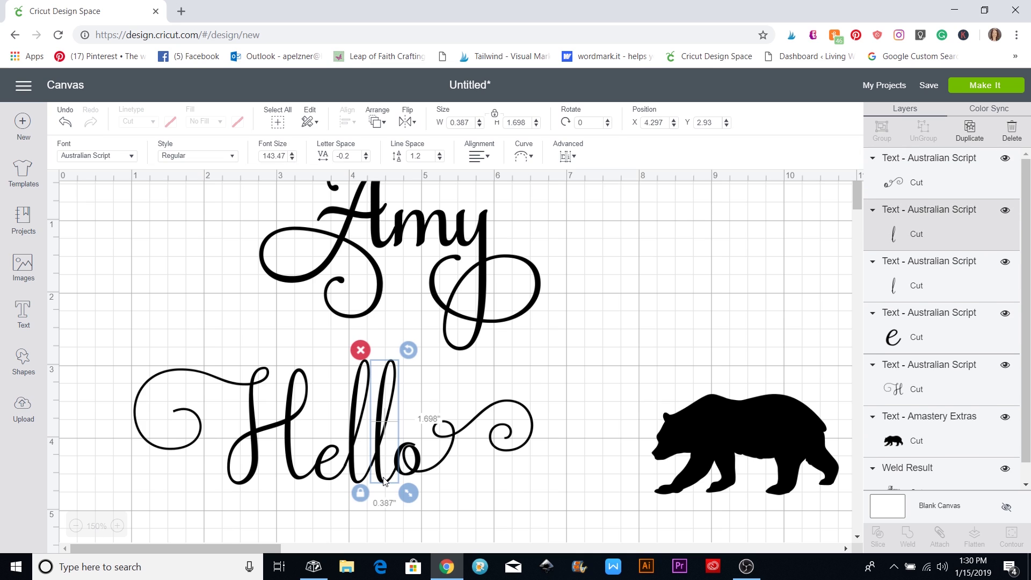
left_click(384, 481)
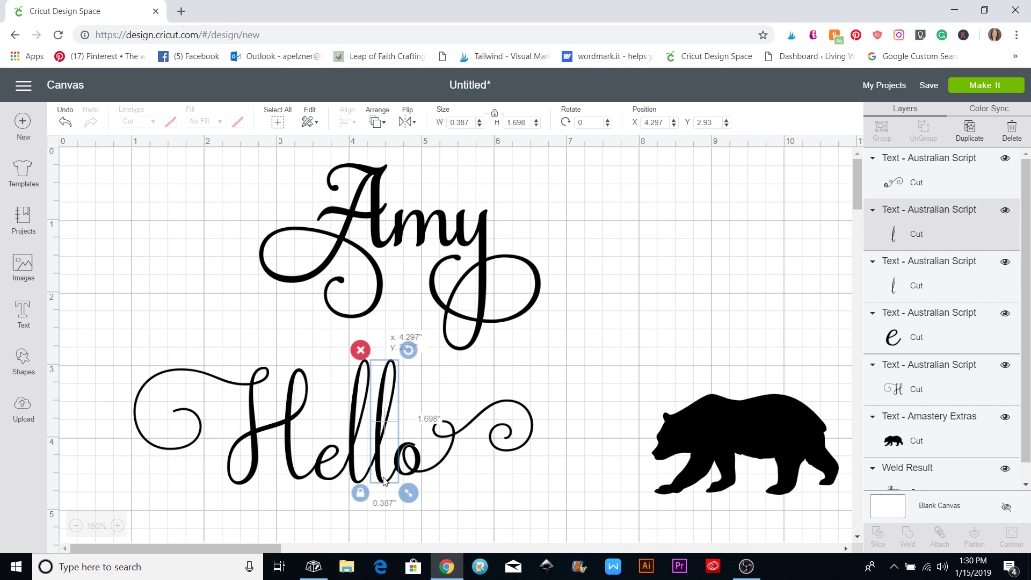
left_click(476, 516)
- Weld the Hello letters into one shape and shrink it to 3.672 by 1.15 inches
left_click_drag(142, 342, 350, 501)
left_click(569, 446)
left_click_drag(478, 486, 171, 444)
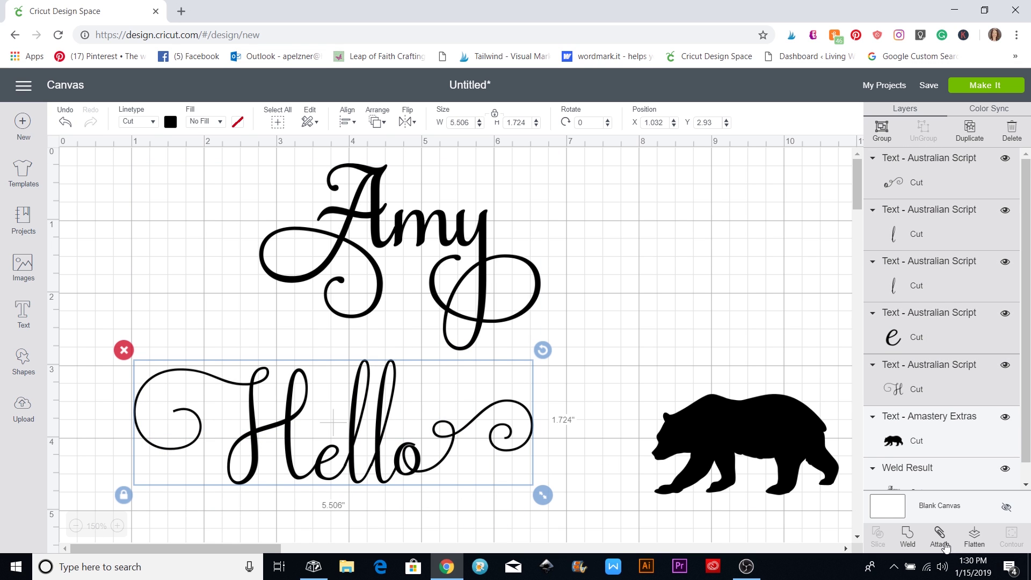
left_click(908, 538)
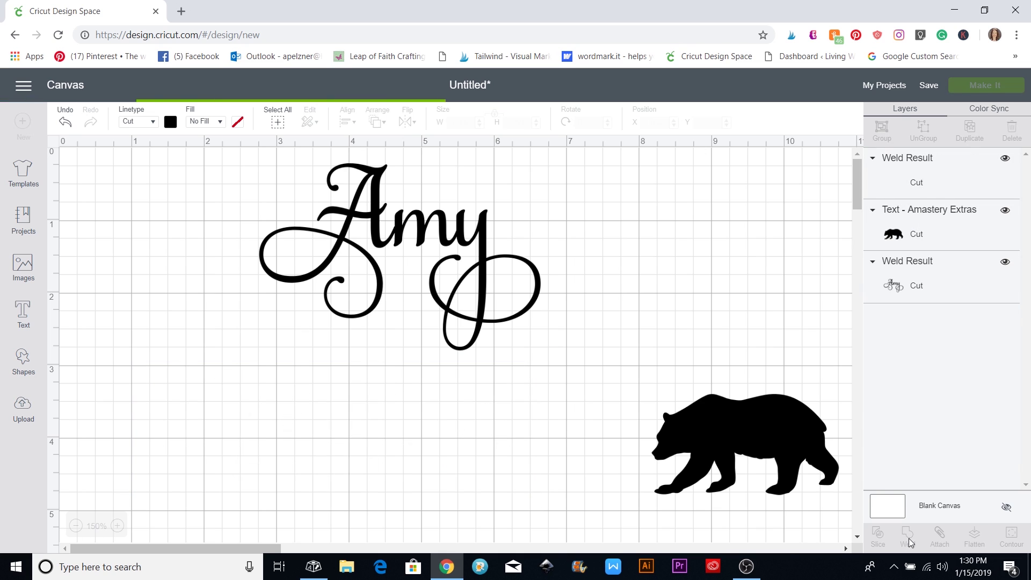
left_click(366, 434)
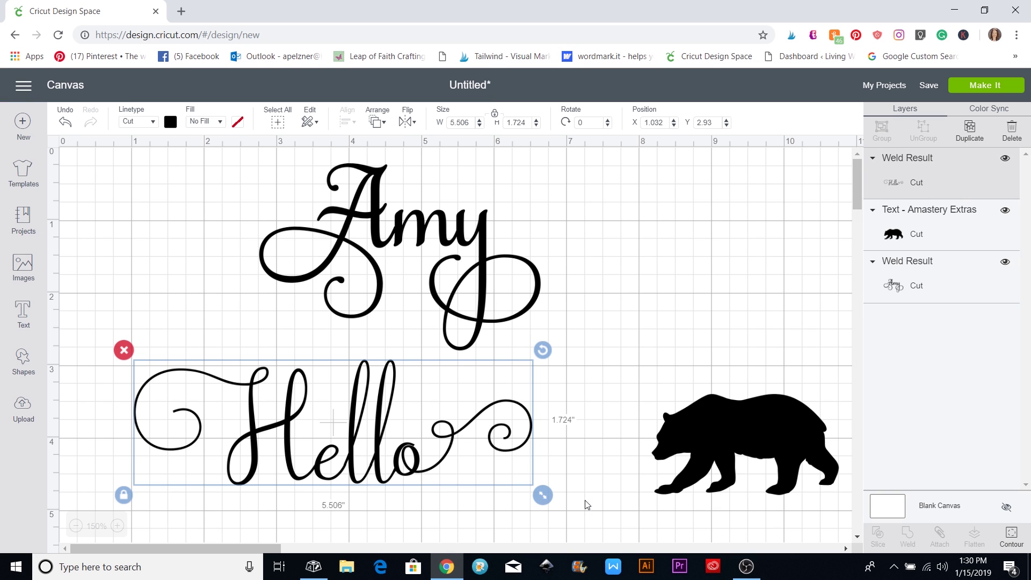
left_click_drag(543, 495, 409, 453)
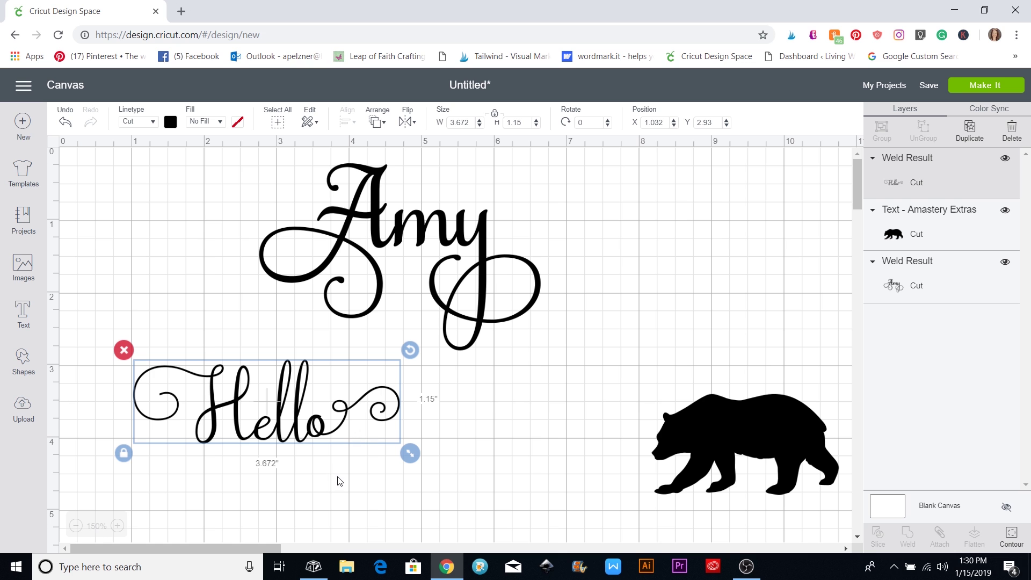
- Copy Samantha Upright's 'From' word glyph U+E93E in Character Map
left_click(311, 570)
scroll(687, 440, "down", 5)
scroll(689, 440, "down", 10)
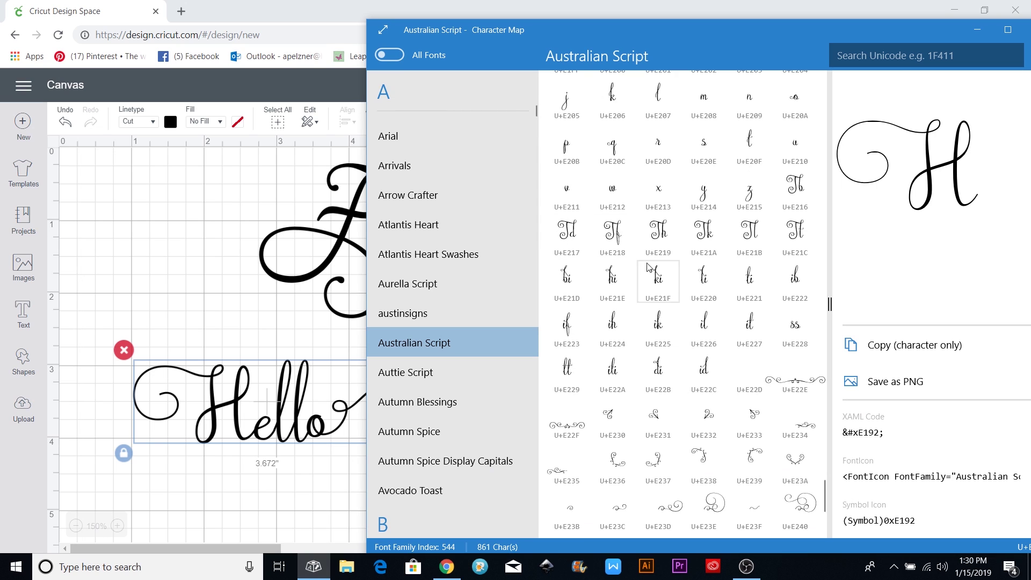
scroll(652, 372, "down", 5)
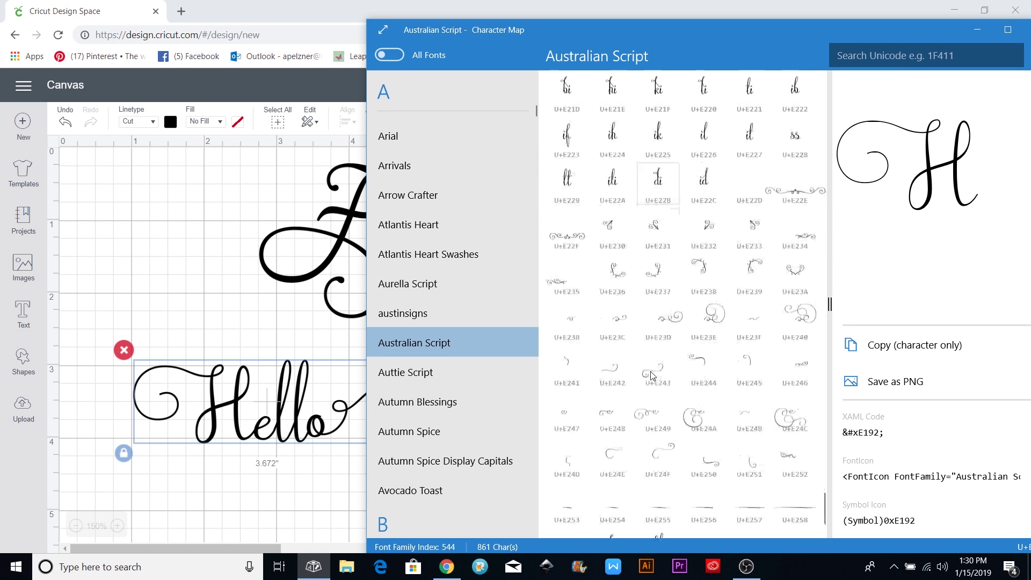
scroll(652, 376, "down", 1)
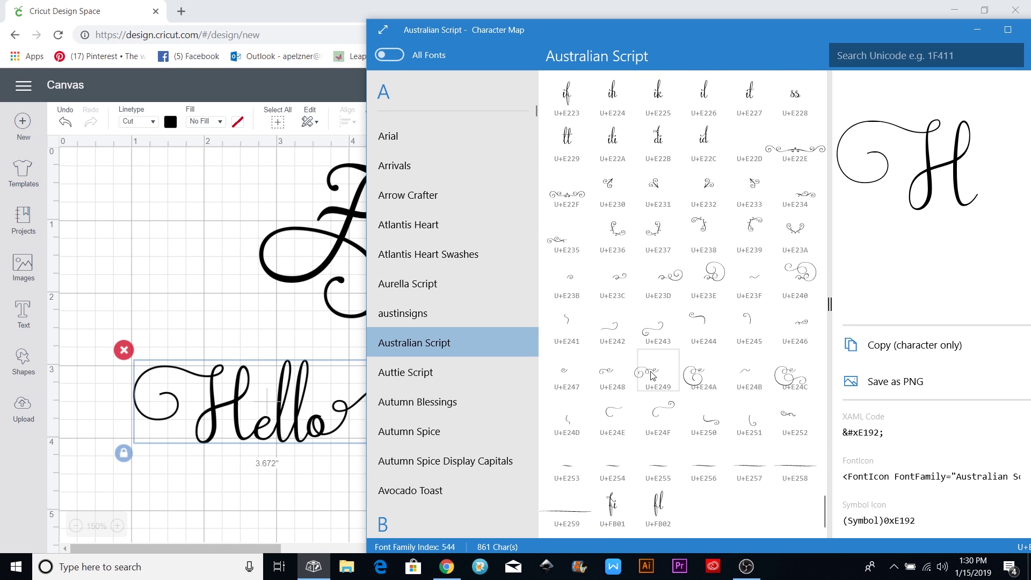
left_click_drag(536, 114, 538, 452)
scroll(430, 416, "down", 3)
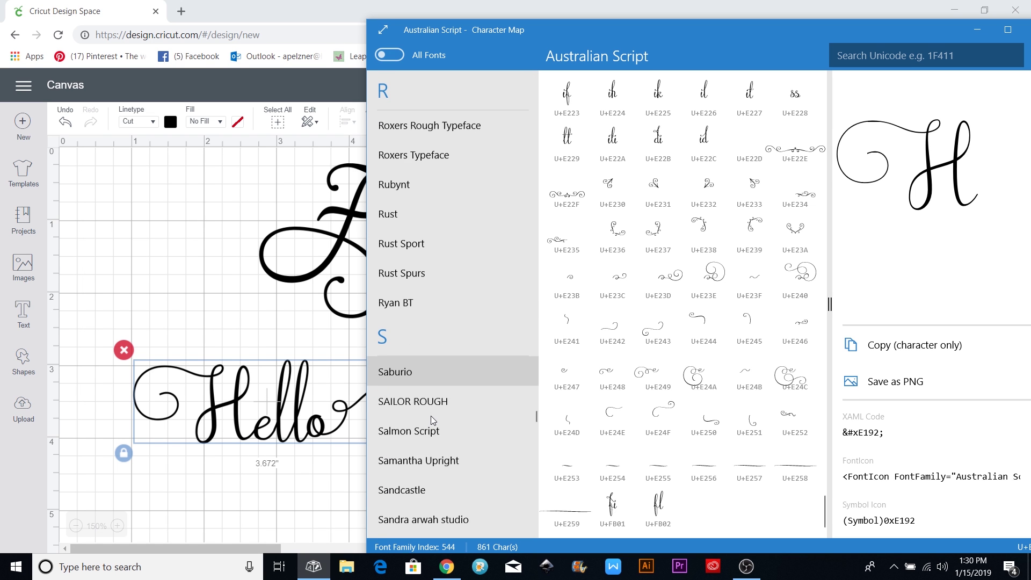
left_click(495, 447)
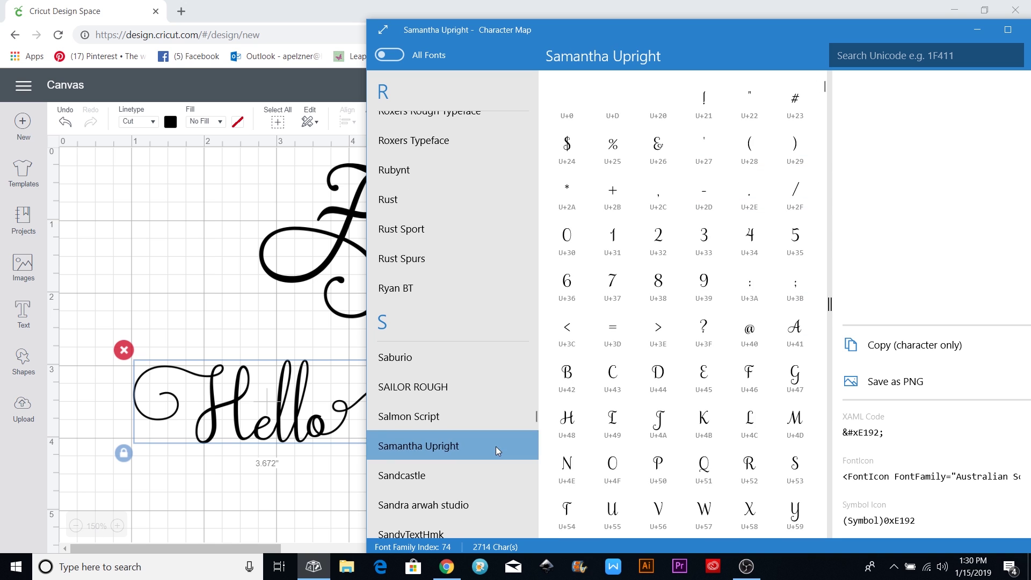
left_click_drag(825, 85, 817, 504)
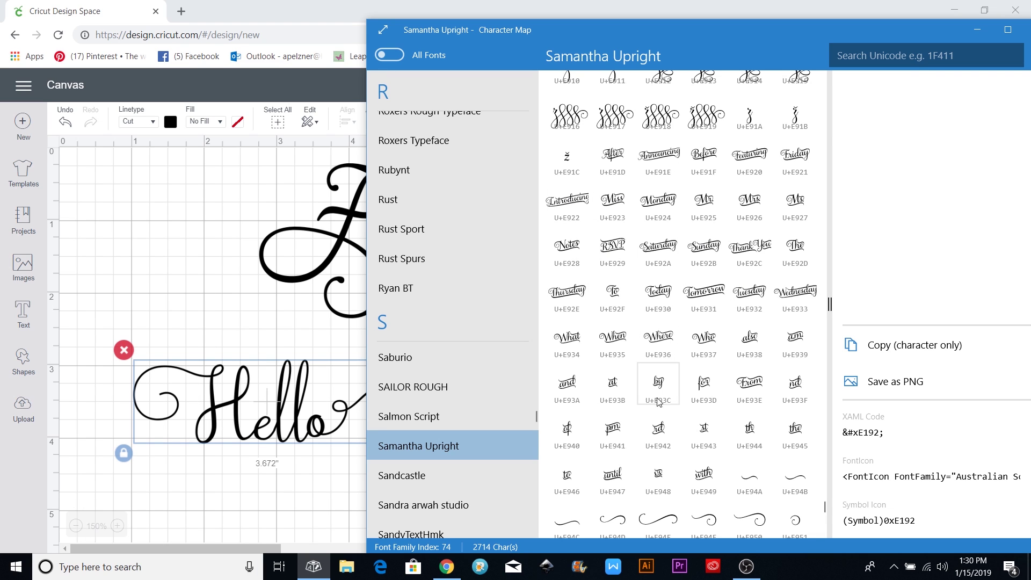
left_click(751, 398)
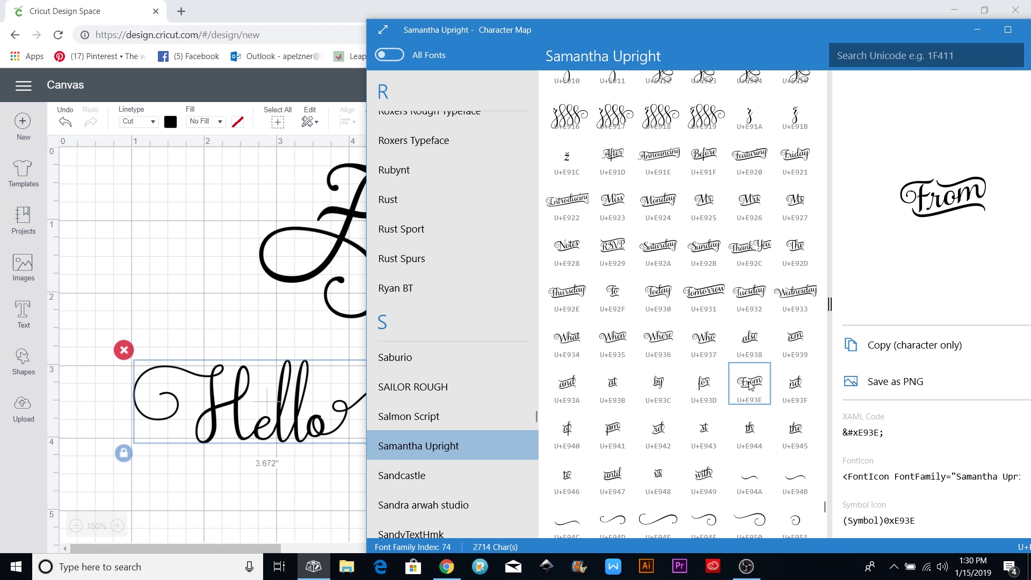
left_click(914, 342)
- Create a new text box below Hello and paste the copied From glyph into it
left_click(30, 361)
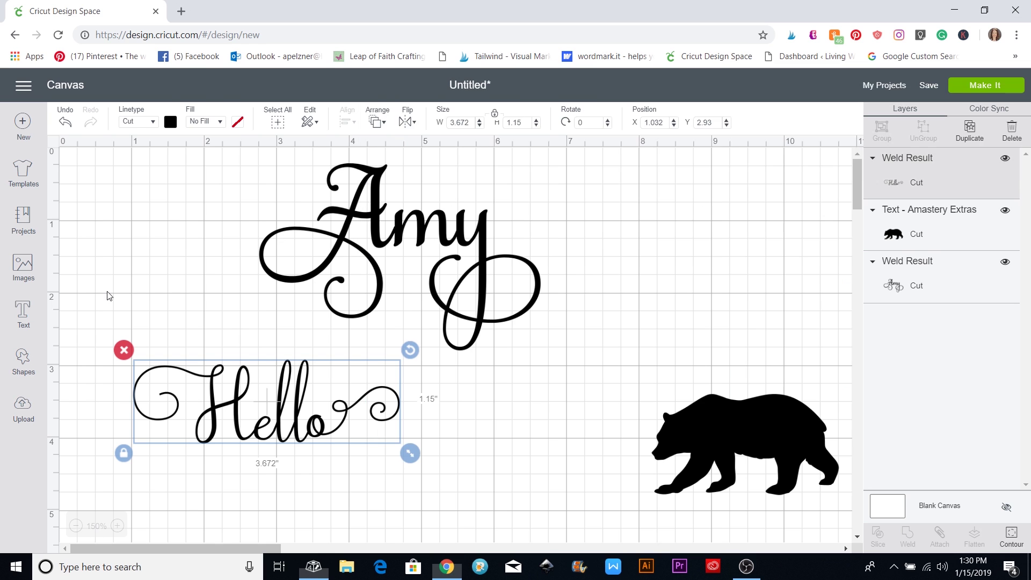
left_click(23, 314)
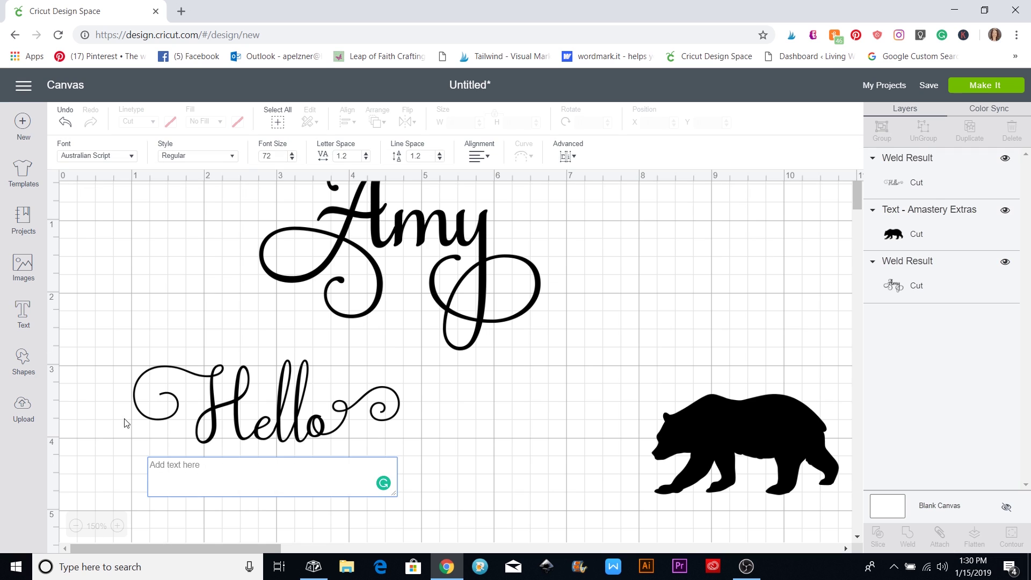
right_click(160, 466)
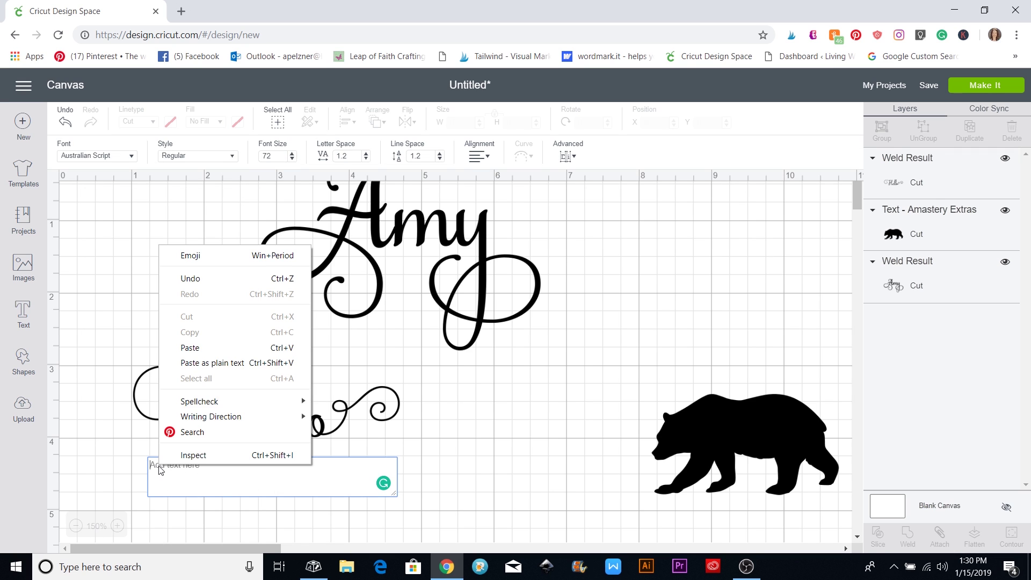
left_click(203, 348)
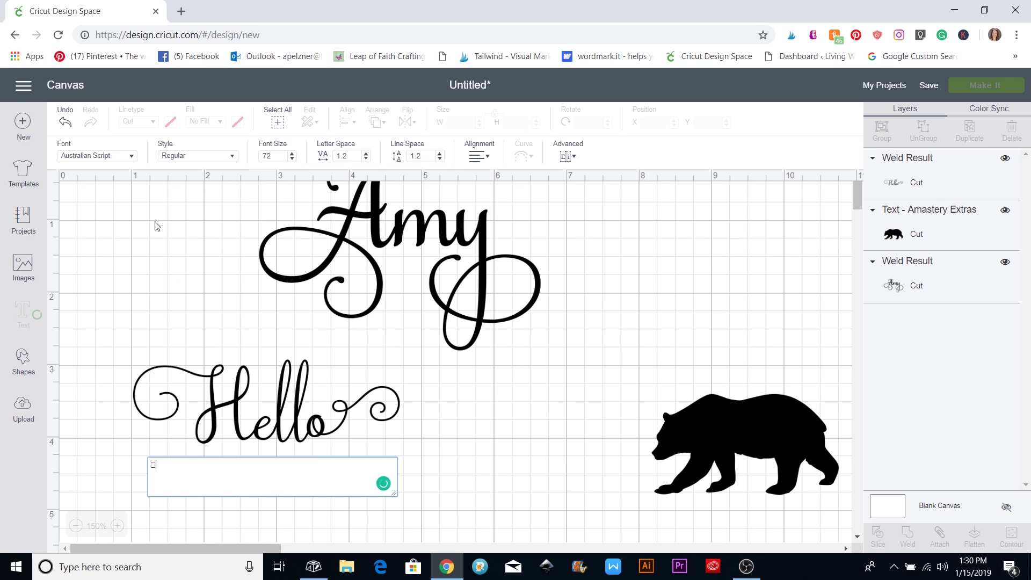
- Set the pasted From text to the Samantha Upright font and nudge it into place
left_click(130, 156)
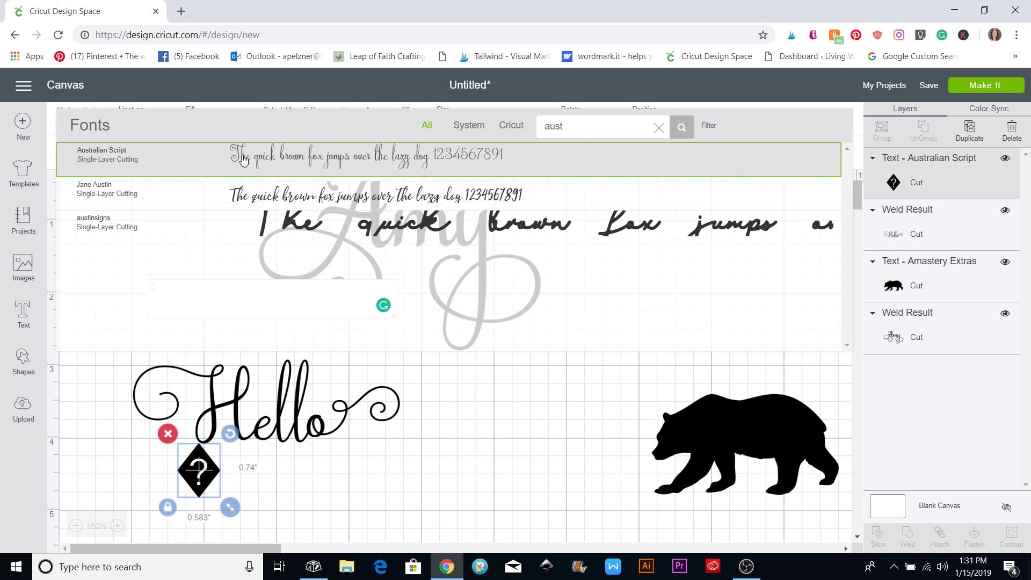
type("amas")
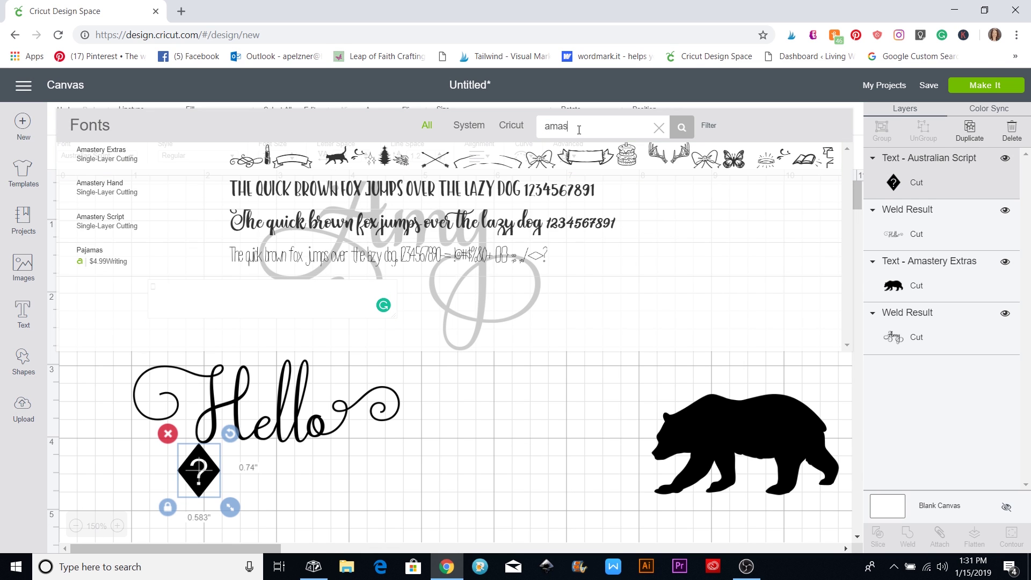
key("BackSpace")
key("BackSpace")
key("BackSpace")
key("BackSpace")
type("sama")
left_click(395, 155)
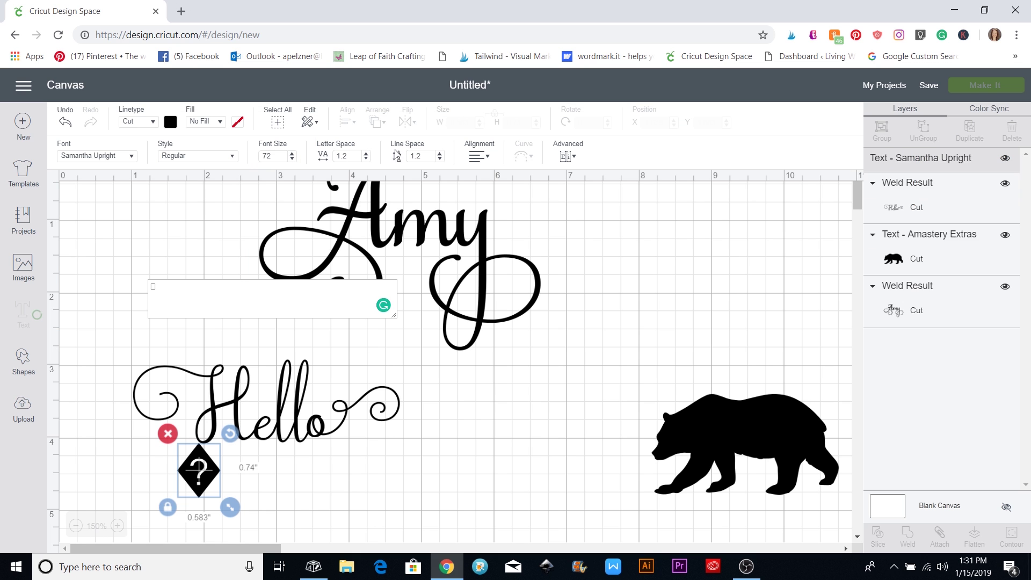
left_click_drag(209, 444, 155, 237)
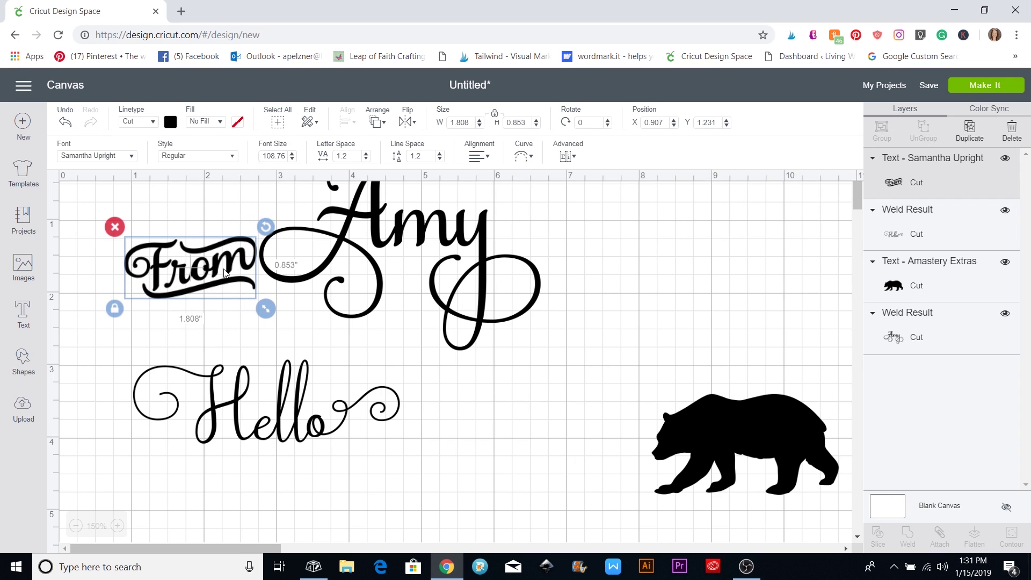
- Move From left beside Amy, tilt it to 351.91°, and enlarge it to about 2.065 by 1.147 inches
left_click_drag(183, 283, 146, 303)
mouse_move(233, 246)
left_mouse_down()
mouse_move(185, 208)
mouse_move(224, 234)
left_mouse_up()
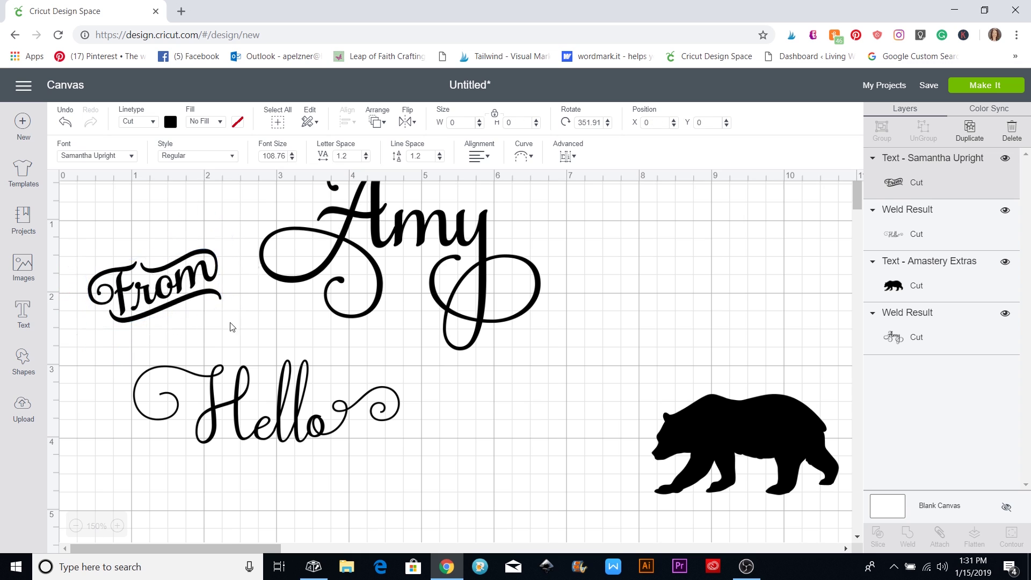
left_click(228, 317)
left_click_drag(230, 338, 248, 354)
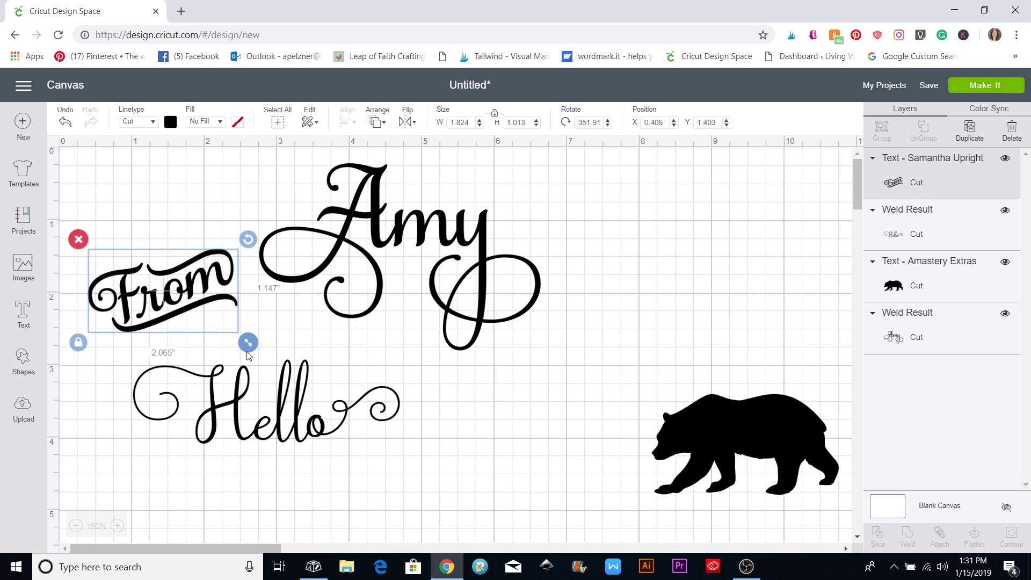
left_click(205, 285)
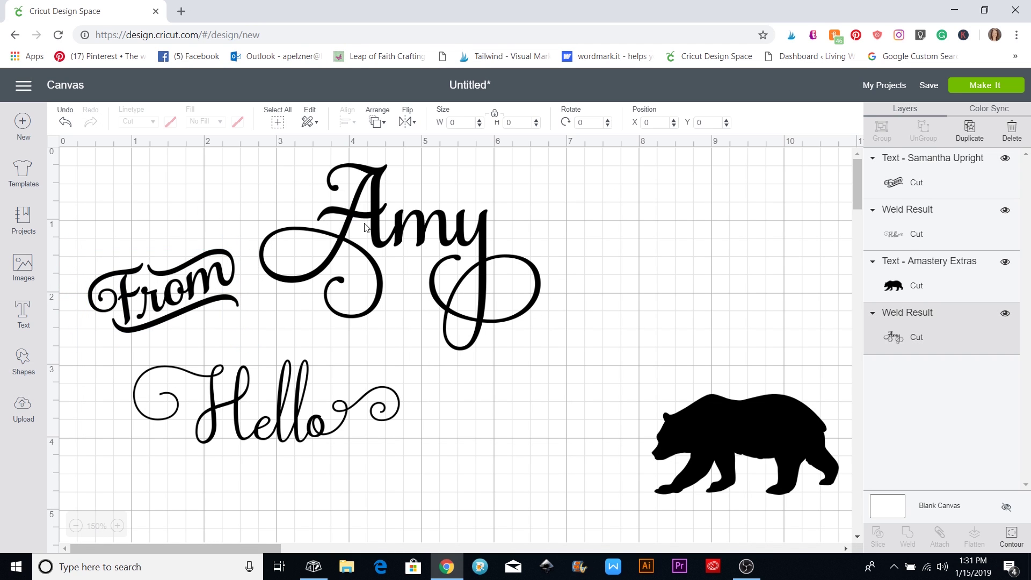
- Shift the welded Amy right and down, then check the Hello weld result
left_click_drag(363, 224, 445, 261)
left_click(512, 511)
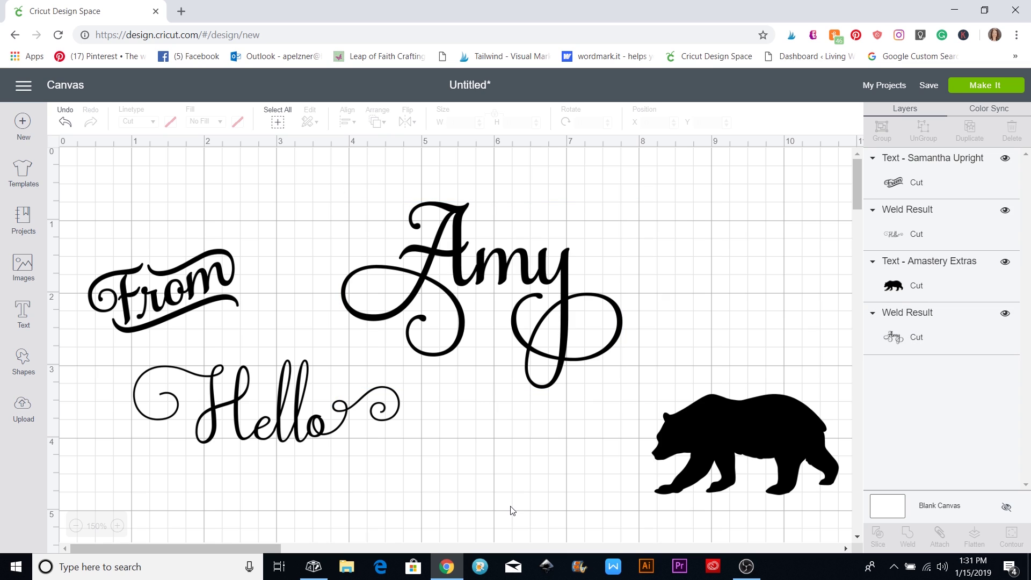
left_click(276, 436)
left_click(512, 527)
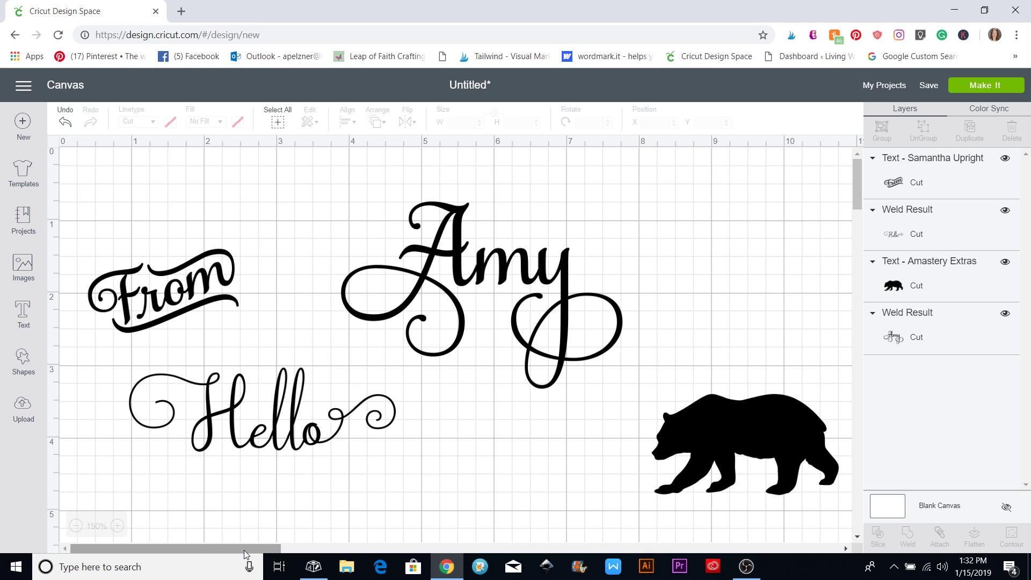
left_click(314, 568)
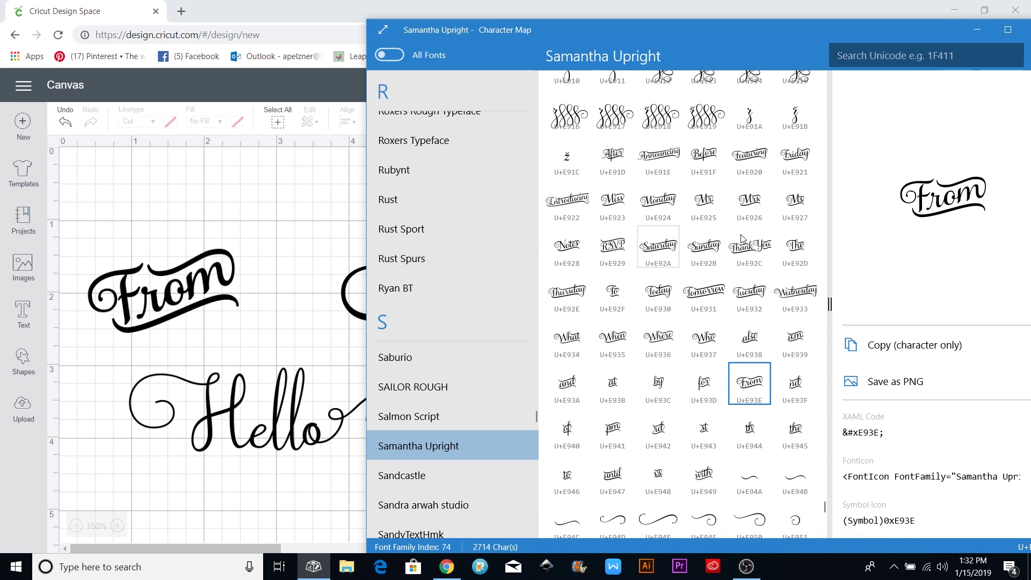
- Scroll through the Samantha Upright and Rust Sport glyphs in Character Map, then close it
scroll(714, 268, "up", 5)
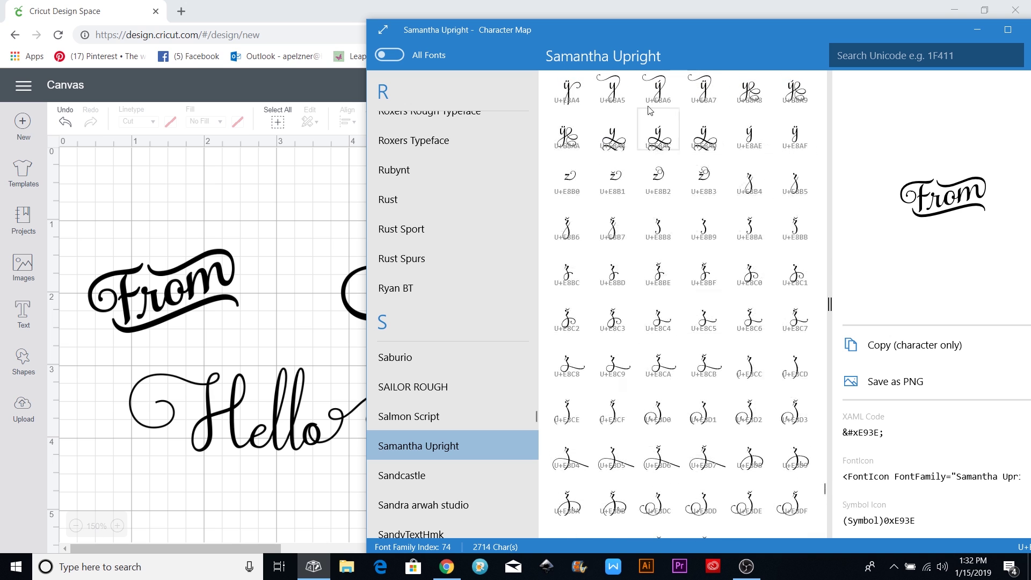
left_click_drag(642, 28, 648, 56)
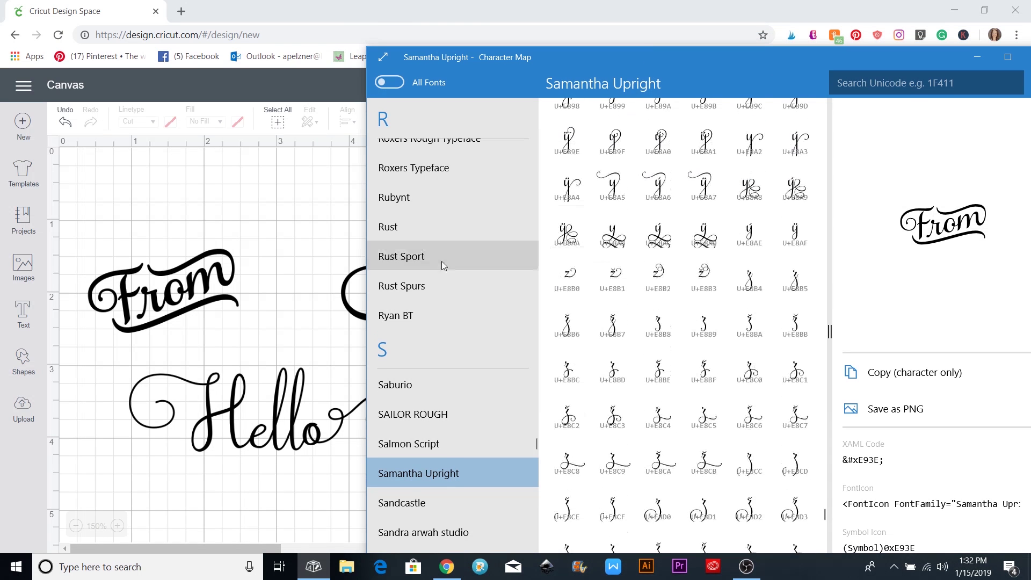
left_click(415, 259)
scroll(674, 303, "down", 10)
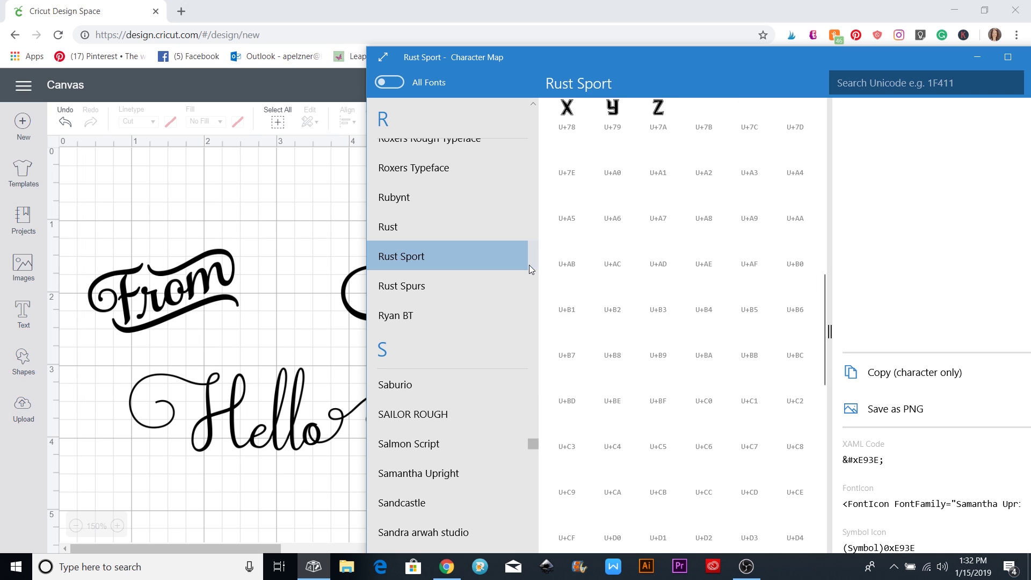
scroll(691, 290, "up", 1)
scroll(691, 290, "up", 12)
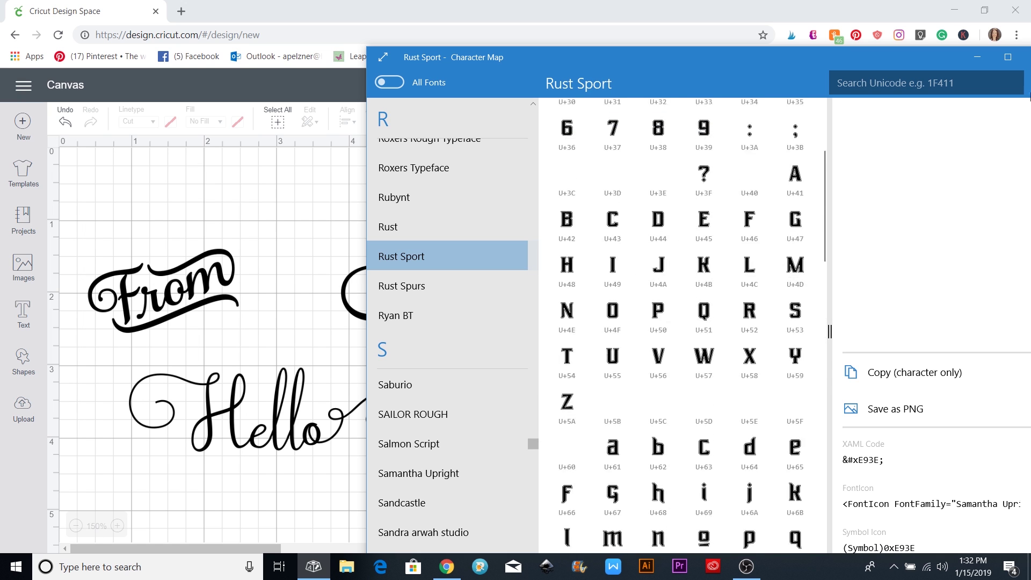
left_click_drag(743, 63, 693, 77)
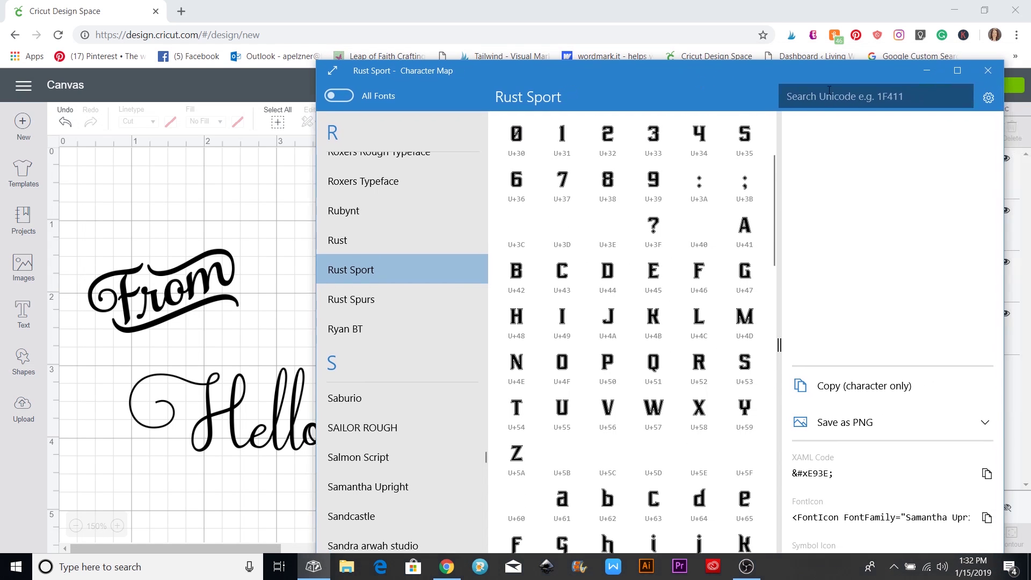
left_click(990, 67)
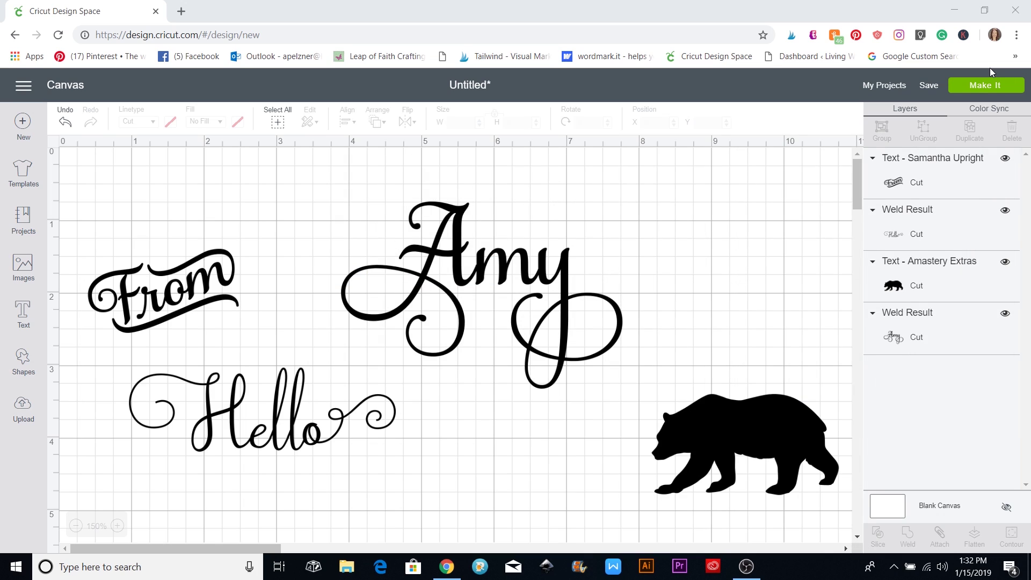